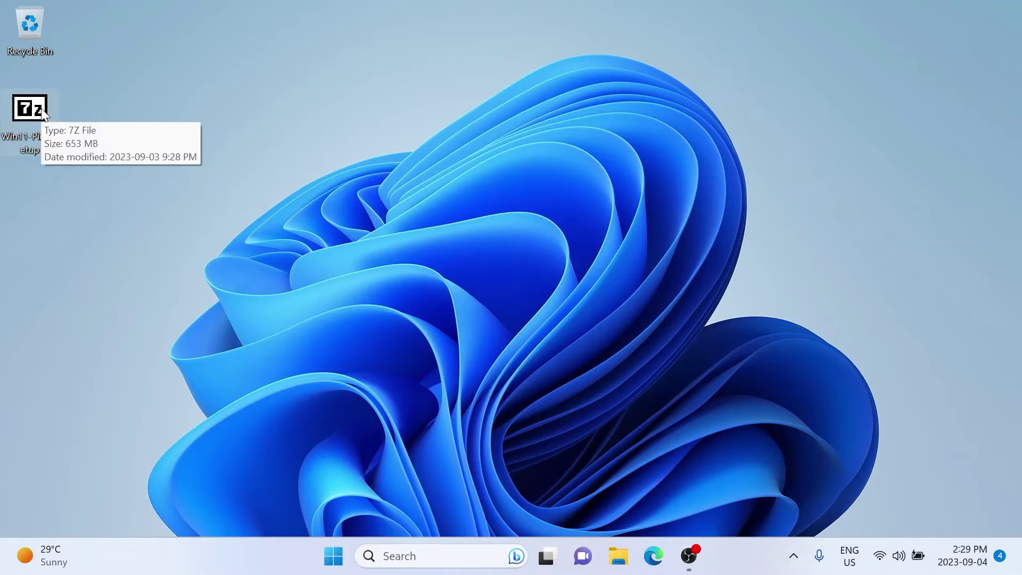
# Open Win11-Pico-Setup.7z in 7-Zip File Manager and extract the Pico Setup folder to the desktop
pyautogui.rightClick(40, 110)
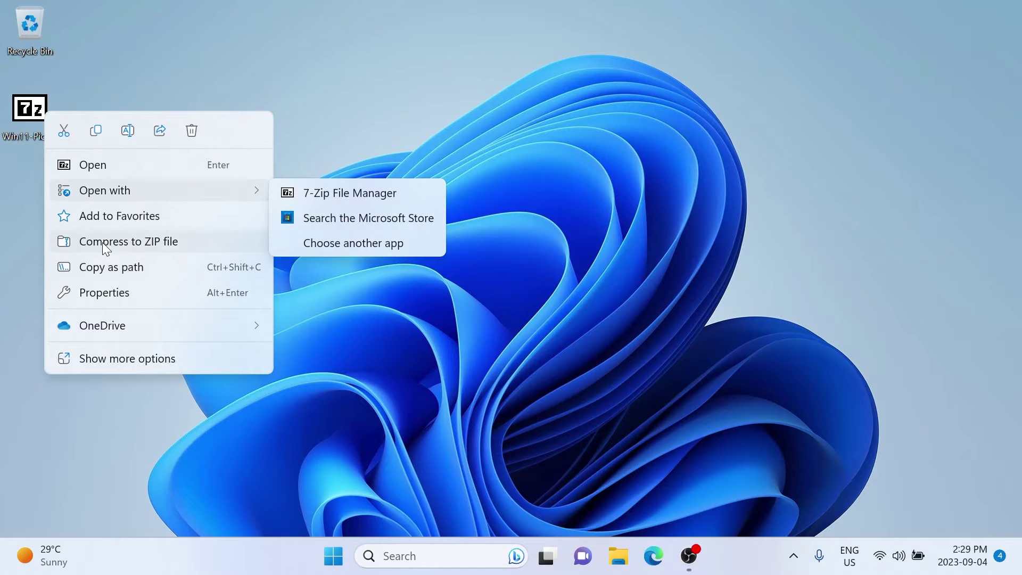
pyautogui.click(311, 194)
pyautogui.moveTo(79, 139); pyautogui.dragTo(62, 440)
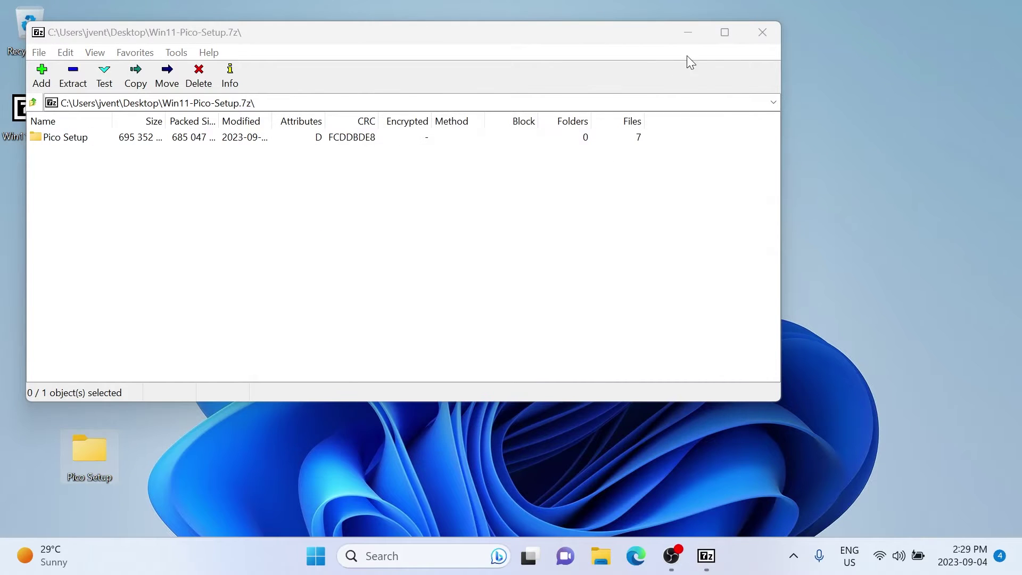
# Close 7-Zip, then start adding a local user without a Microsoft account under Other users
pyautogui.click(764, 31)
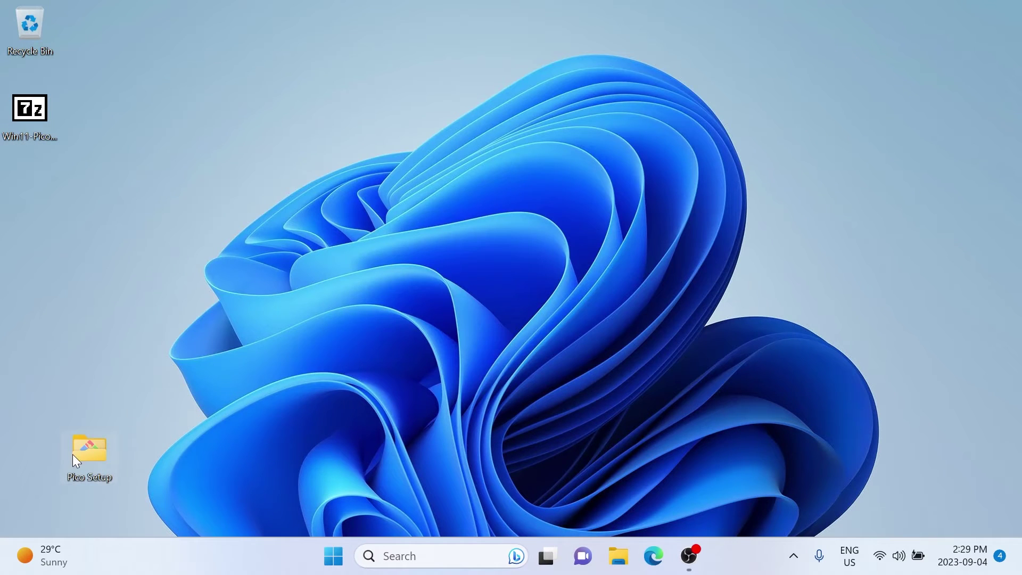
pyautogui.moveTo(24, 174); pyautogui.dragTo(30, 178)
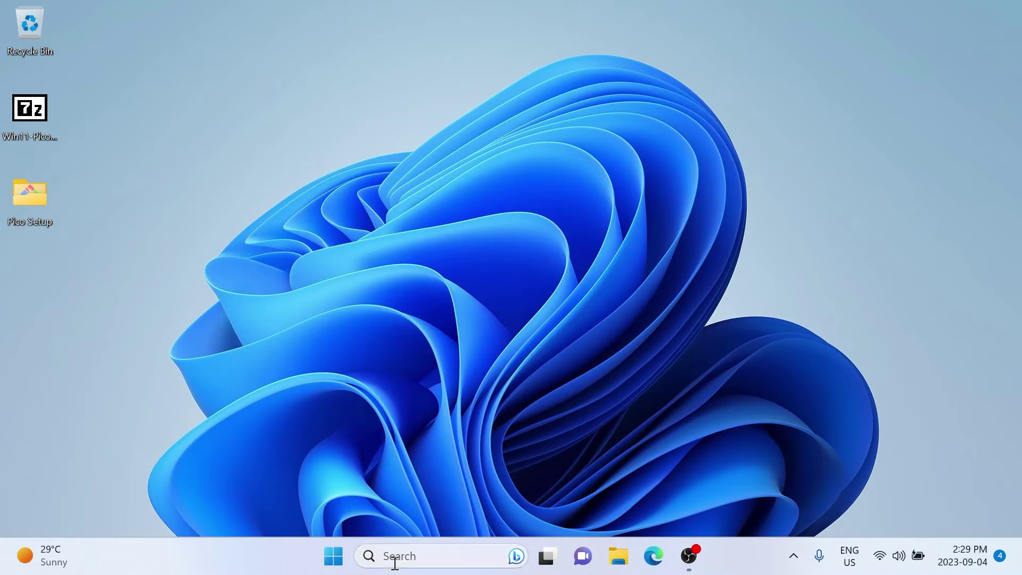
pyautogui.click(340, 558)
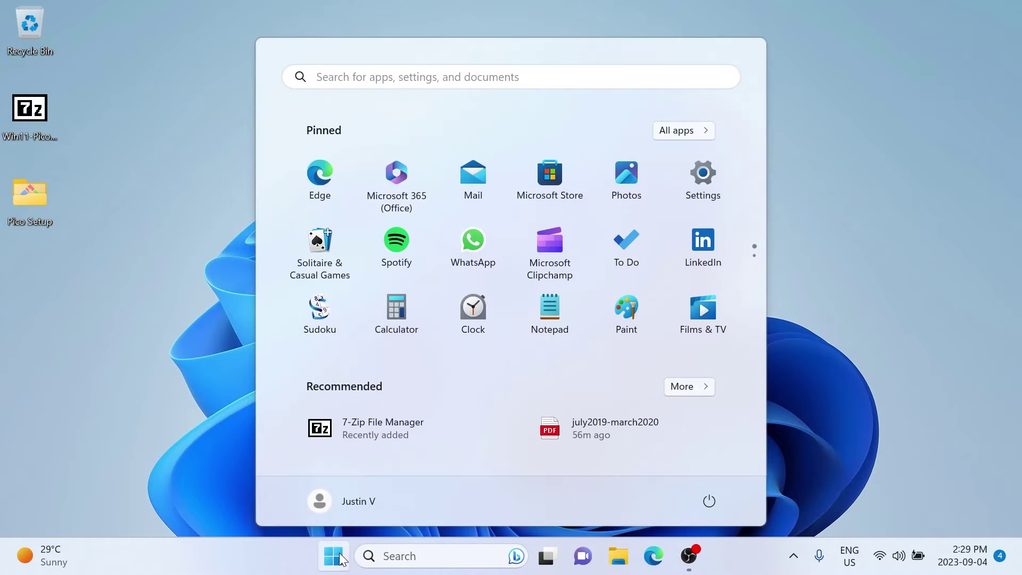
pyautogui.write('accoun')
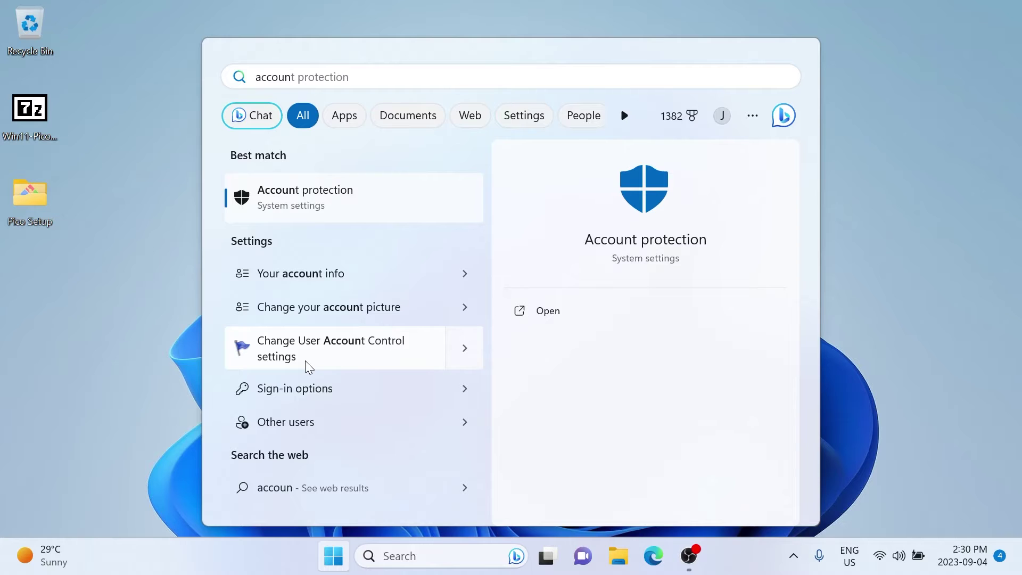
pyautogui.click(297, 422)
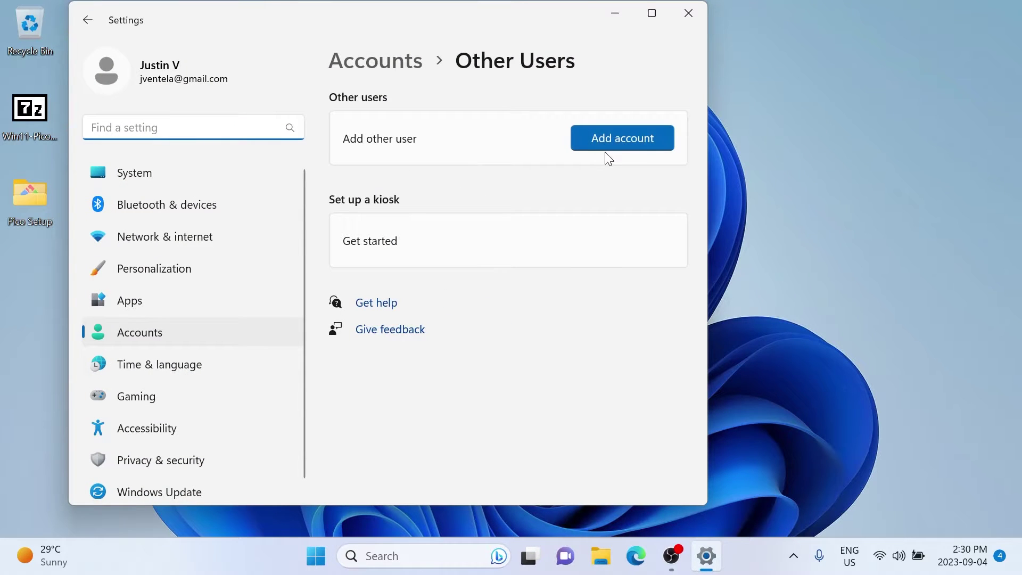
pyautogui.click(618, 142)
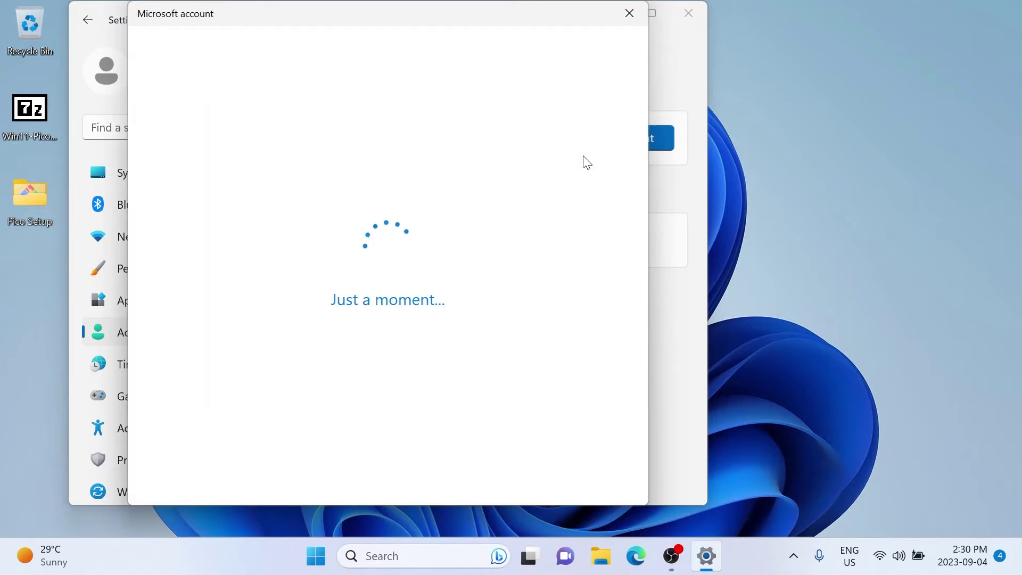
pyautogui.click(386, 326)
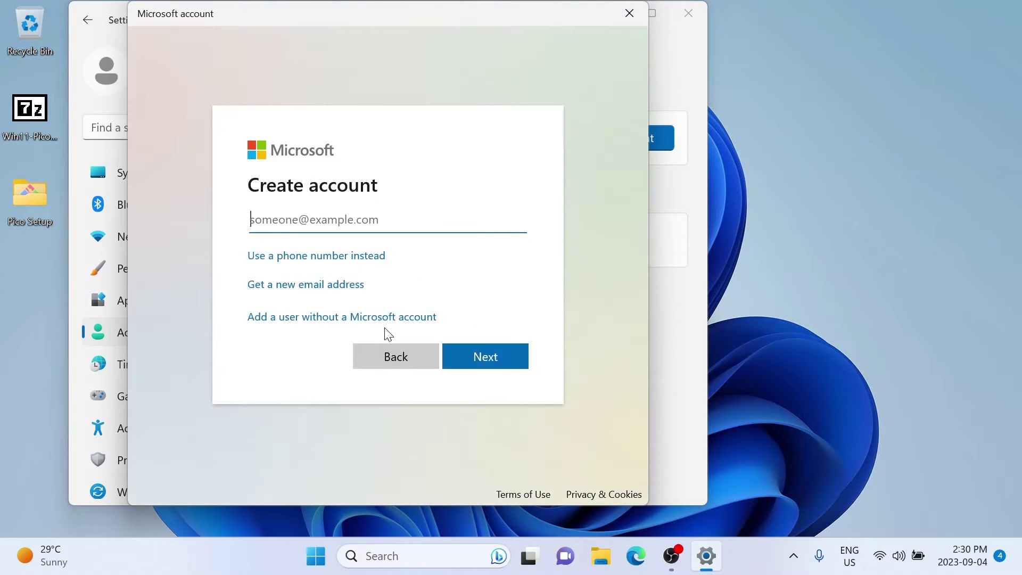
pyautogui.click(378, 319)
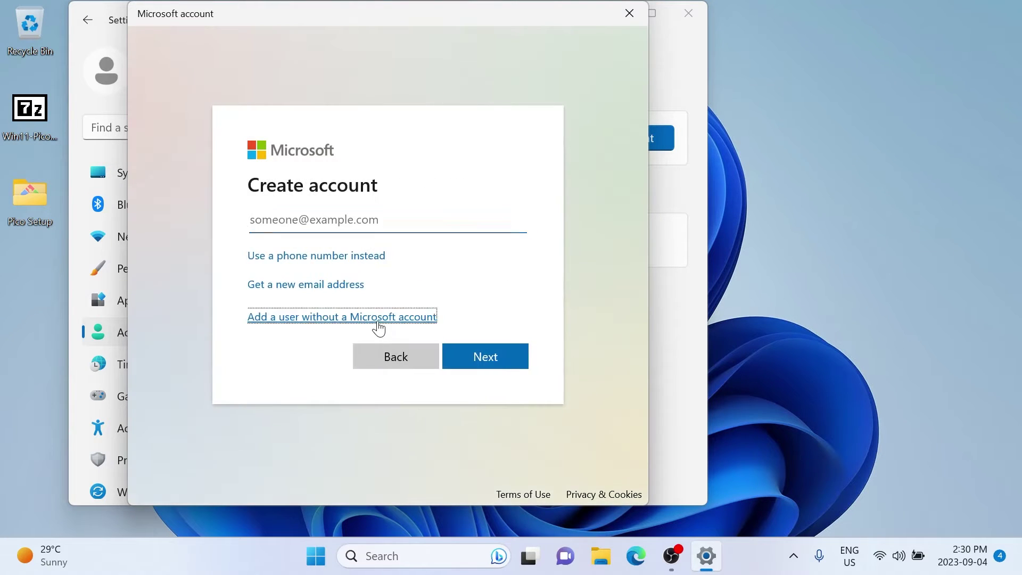
# Enter the user name Dev and type the account password twice
pyautogui.write('Dev')
pyautogui.click(281, 343)
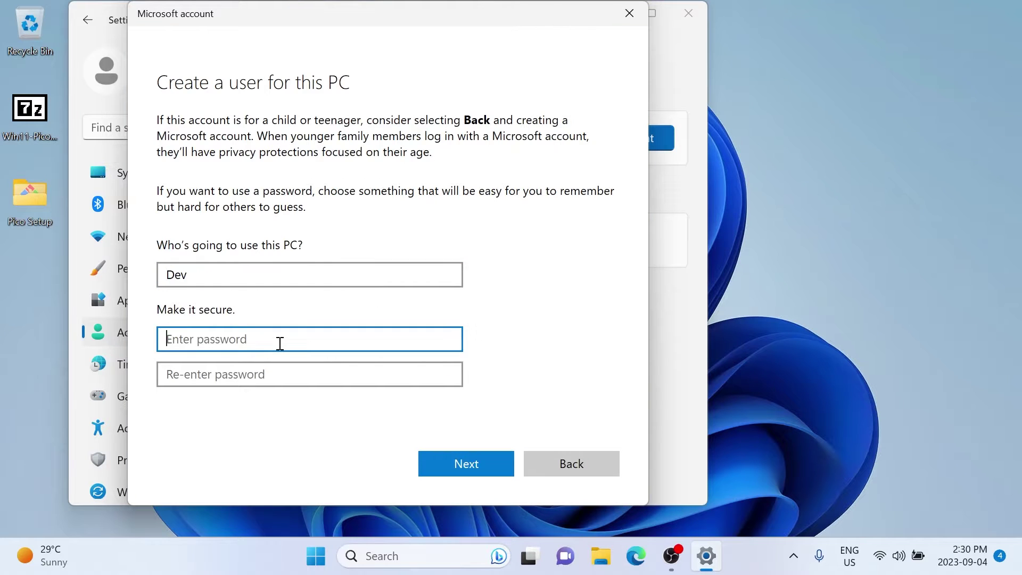
pyautogui.write('1')
pyautogui.press('BackSpace')
pyautogui.press('BackSpace')
pyautogui.press('BackSpace')
pyautogui.write('12345678901')
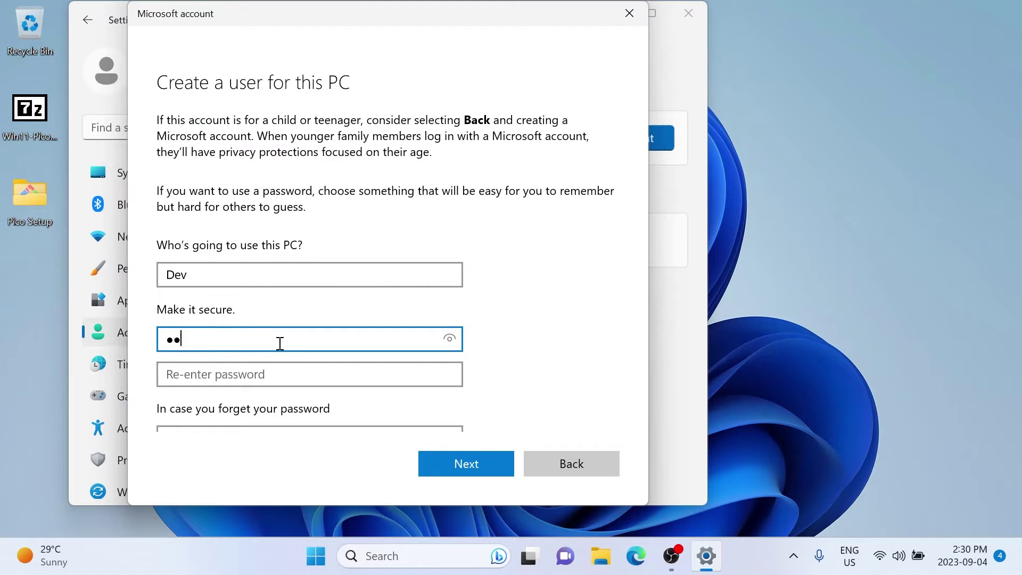
pyautogui.click(253, 374)
pyautogui.write('12345678901')
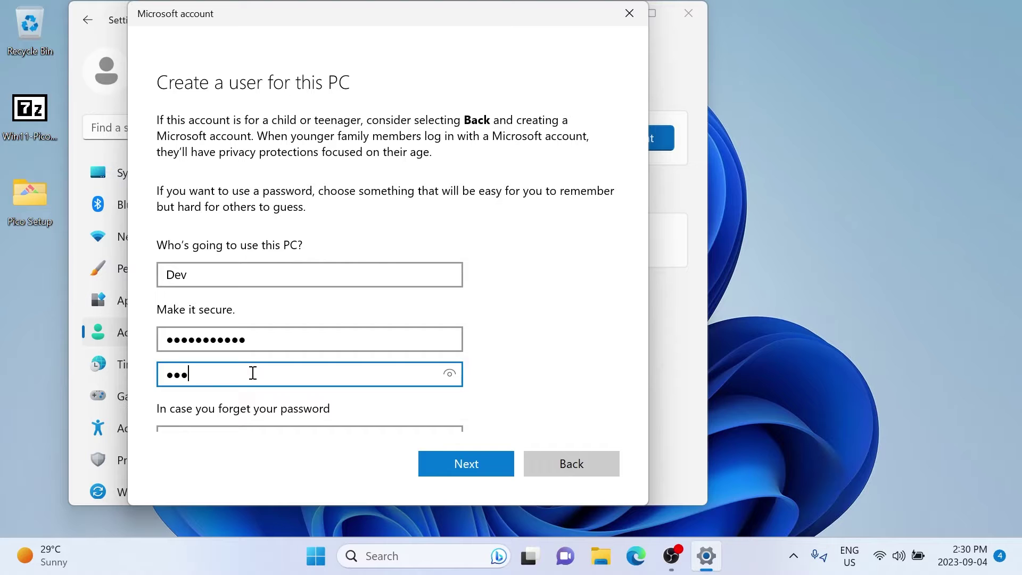
# Choose the pet's name, birth city and childhood nickname security questions and fill in their answers
pyautogui.scroll(-5, 616, 293)
pyautogui.click(452, 243)
pyautogui.click(266, 253)
pyautogui.click(273, 276)
pyautogui.write('dog')
pyautogui.click(247, 311)
pyautogui.click(234, 345)
pyautogui.click(231, 351)
pyautogui.write('town')
pyautogui.click(231, 382)
pyautogui.click(226, 426)
pyautogui.click(227, 420)
# Finish the last security answer, create the Dev account, and change its type to Administrator
pyautogui.write('kid')
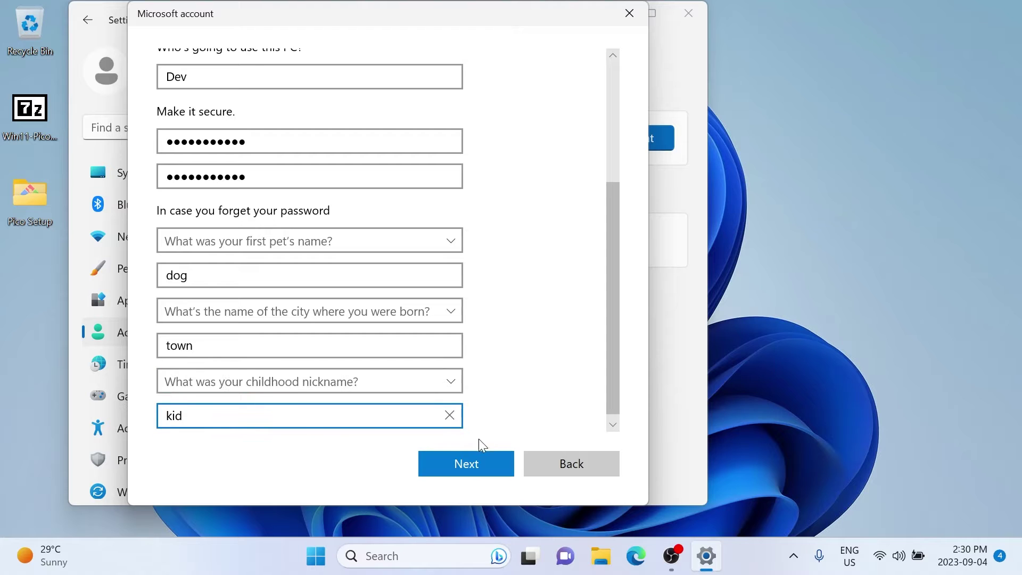
pyautogui.click(478, 462)
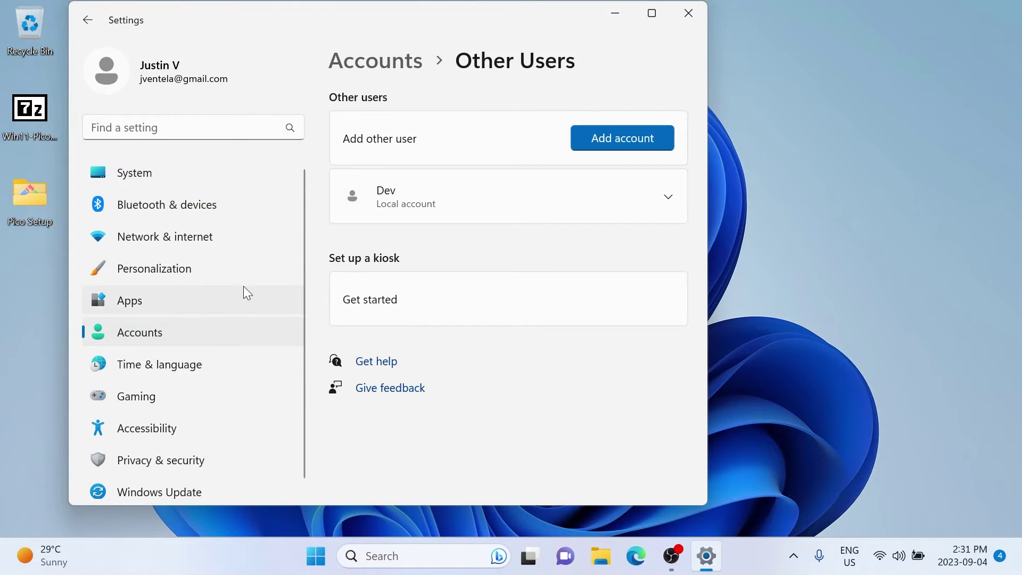
pyautogui.click(667, 198)
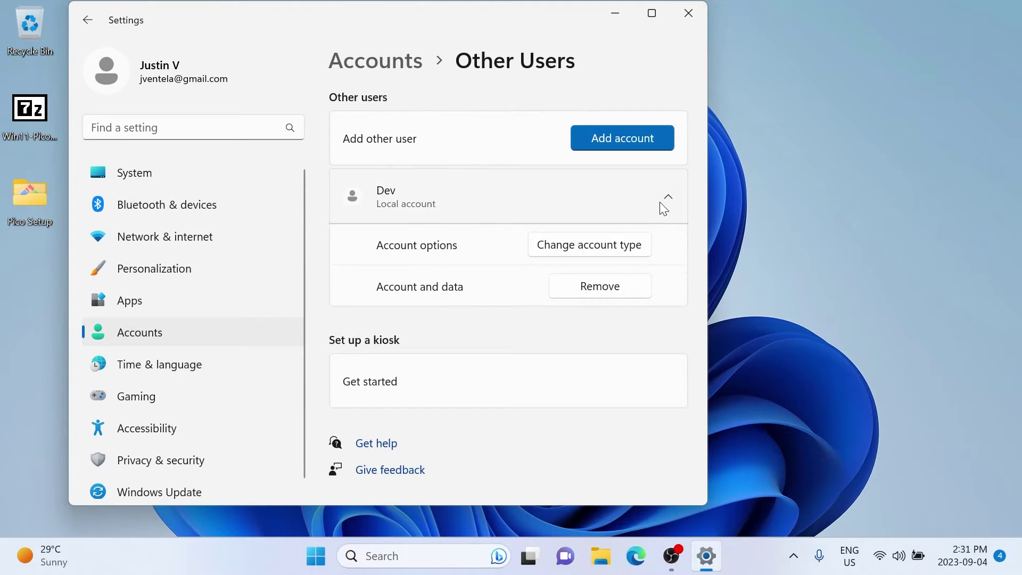
pyautogui.click(593, 251)
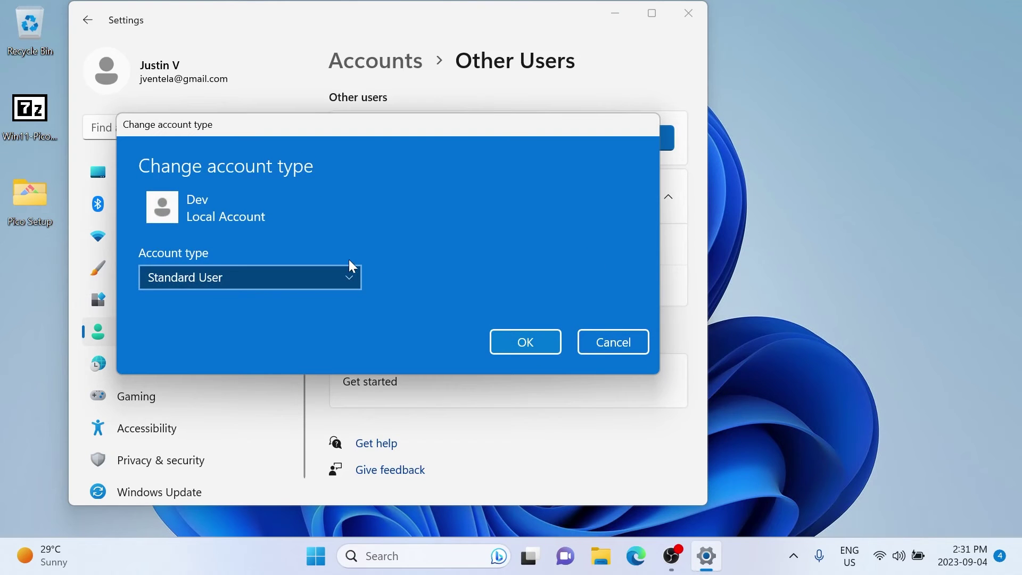
pyautogui.click(343, 274)
pyautogui.click(226, 250)
pyautogui.click(514, 335)
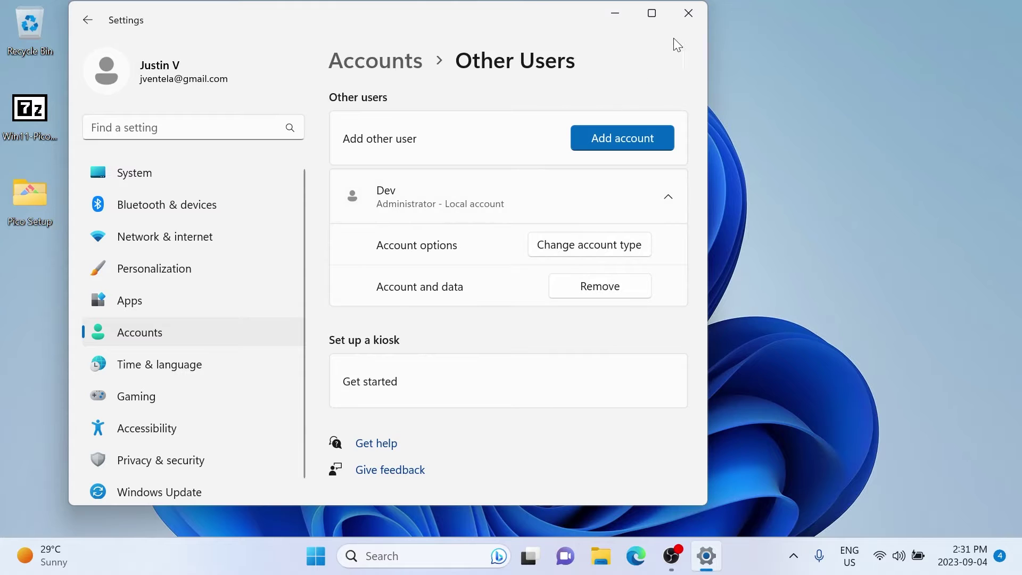
# Close Settings and switch users to sign in as Dev
pyautogui.click(682, 21)
pyautogui.click(333, 556)
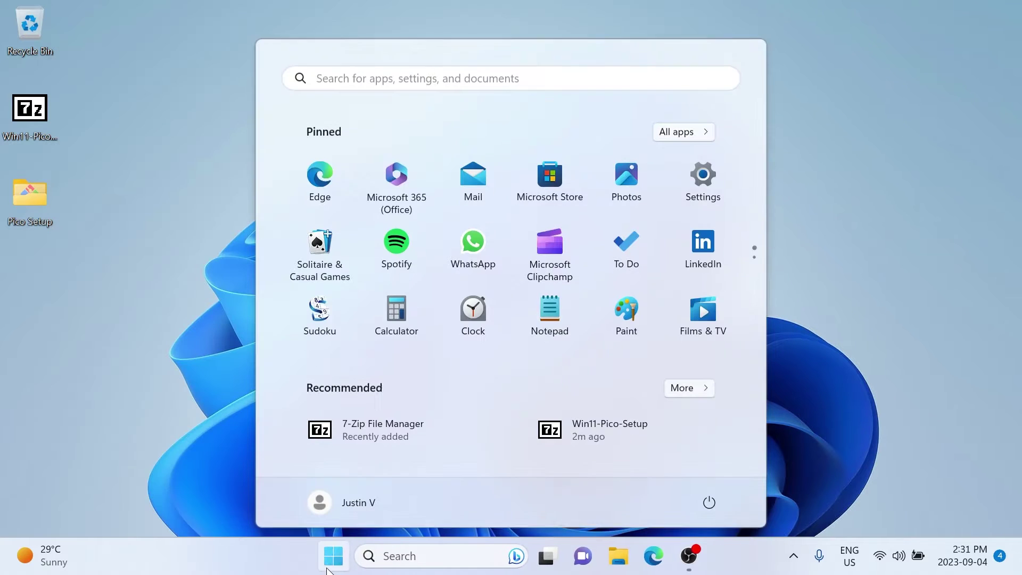
pyautogui.click(356, 507)
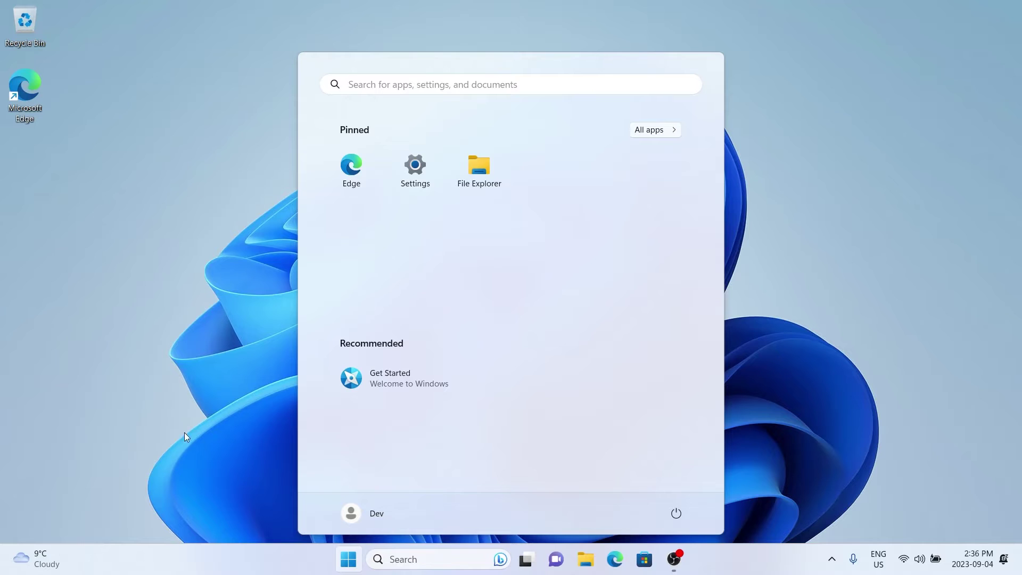
pyautogui.click(198, 411)
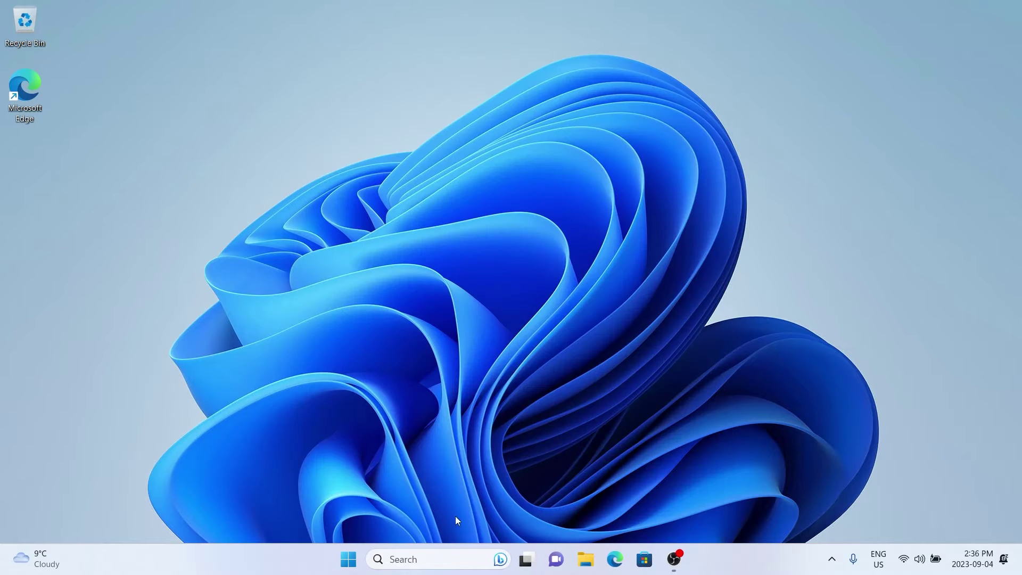
# In File Explorer, browse to C:\Users and open the other user's home folder, granting access
pyautogui.click(586, 560)
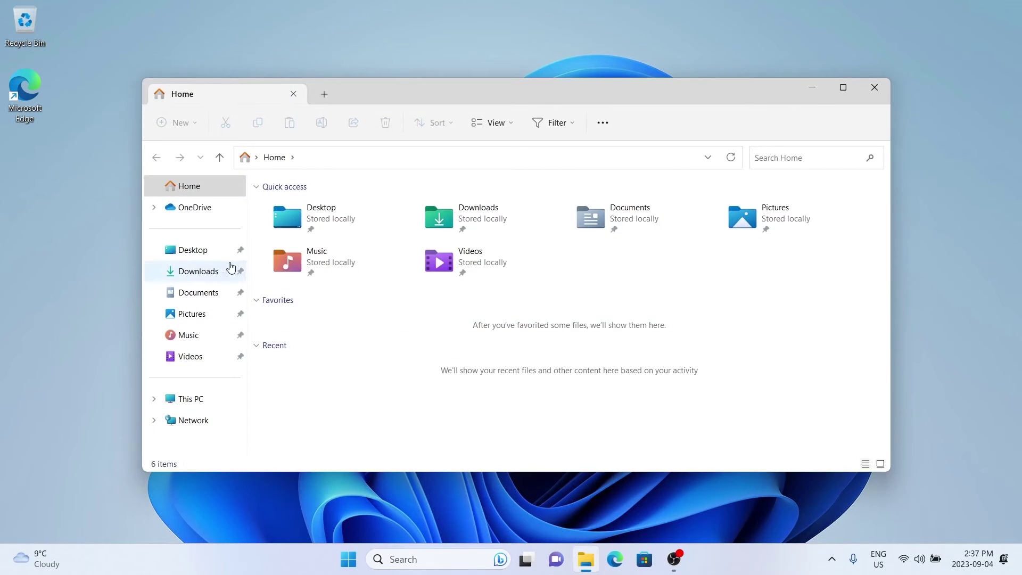
pyautogui.click(194, 401)
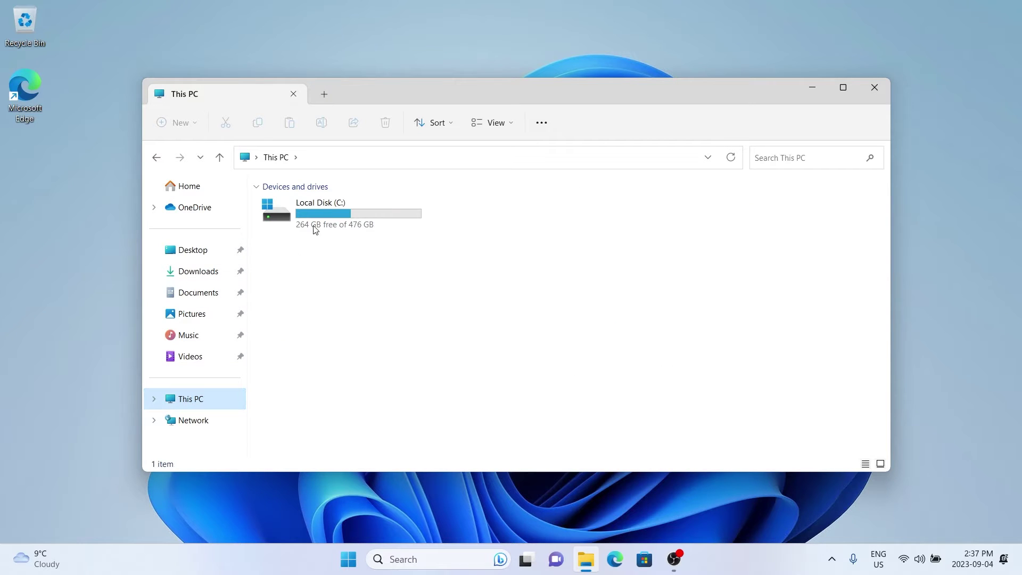
pyautogui.doubleClick(331, 209)
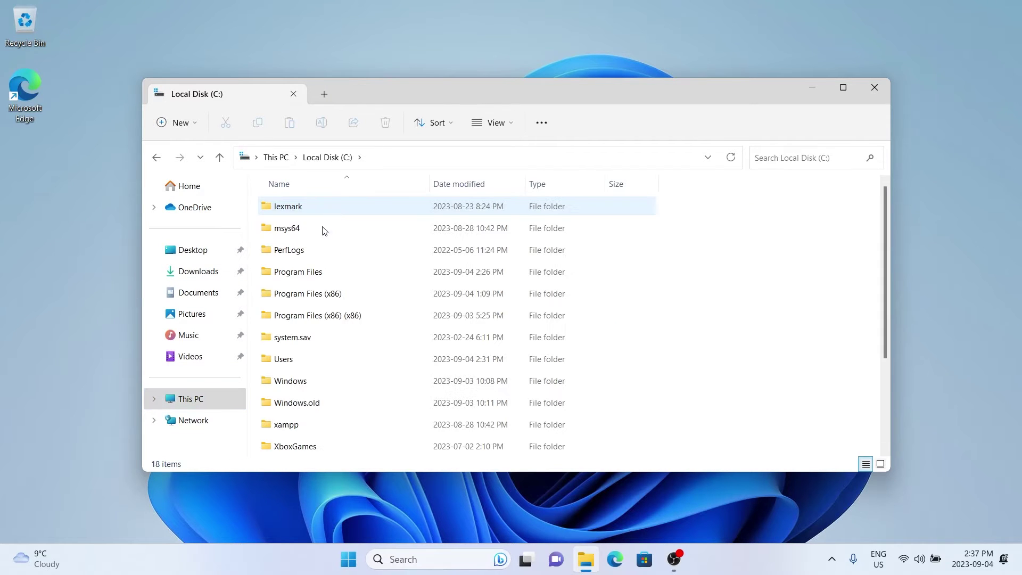
pyautogui.doubleClick(283, 359)
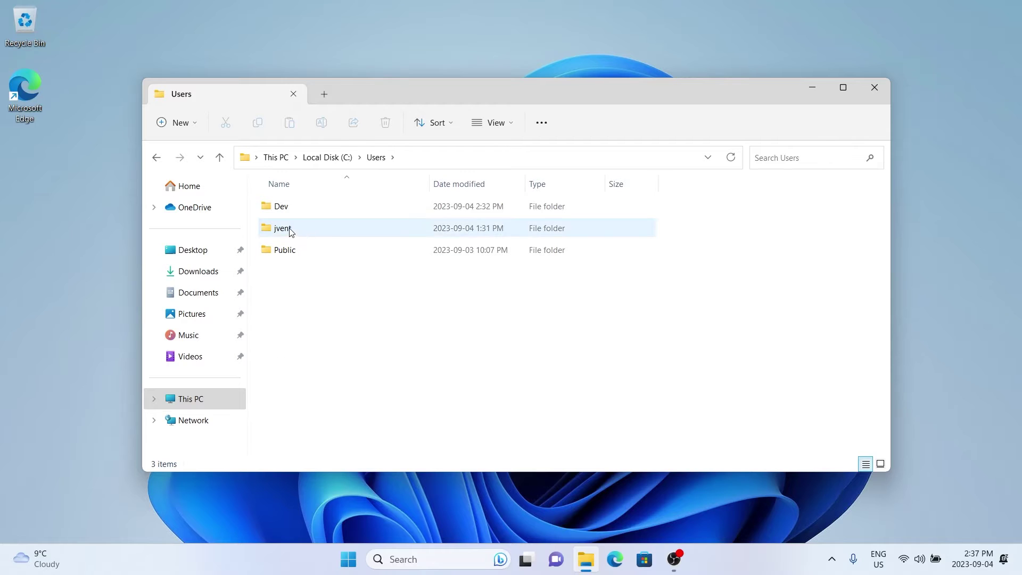
pyautogui.doubleClick(292, 230)
pyautogui.click(544, 302)
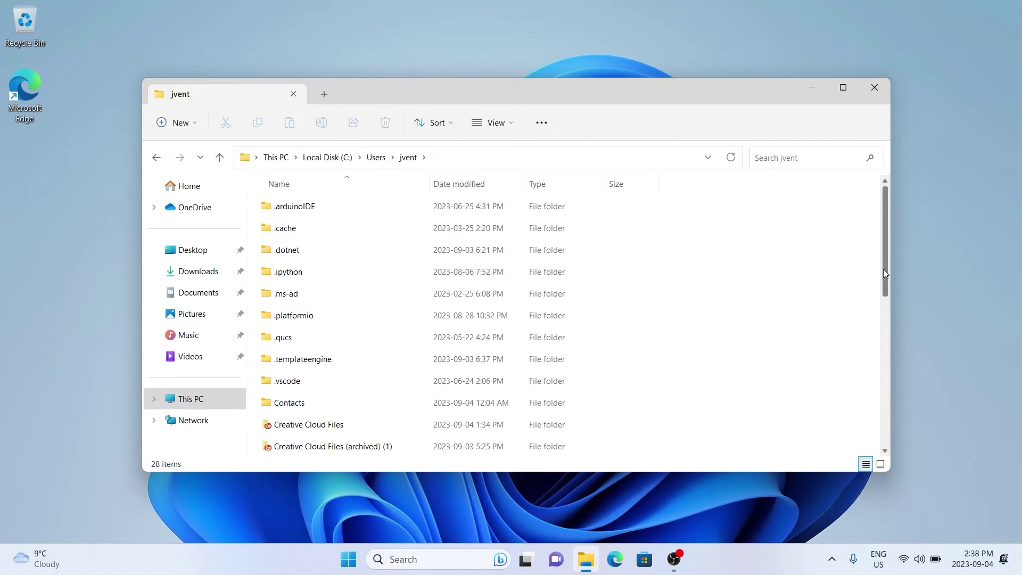
pyautogui.moveTo(883, 270); pyautogui.dragTo(897, 373)
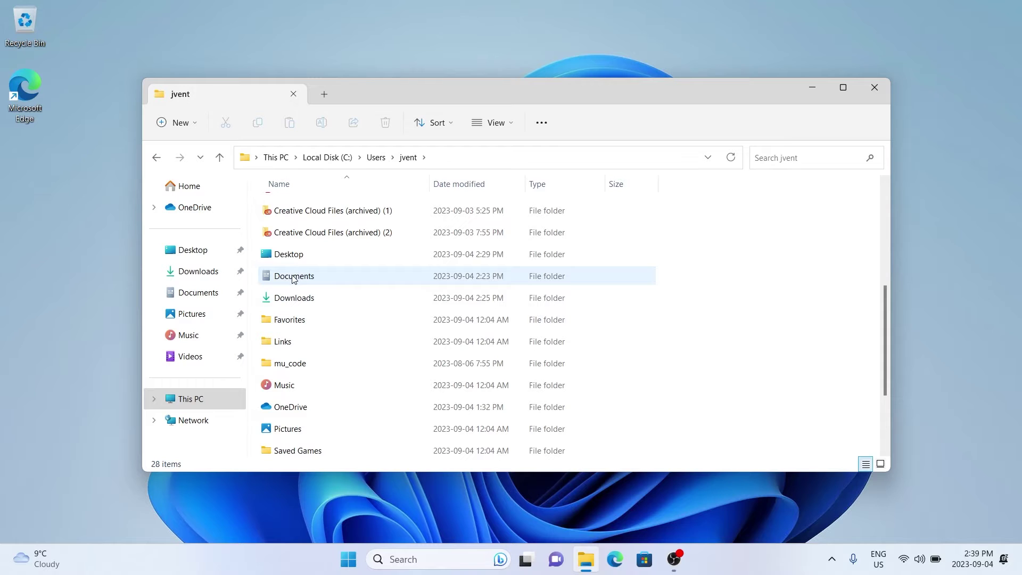
pyautogui.doubleClick(281, 254)
pyautogui.moveTo(275, 230); pyautogui.dragTo(82, 187)
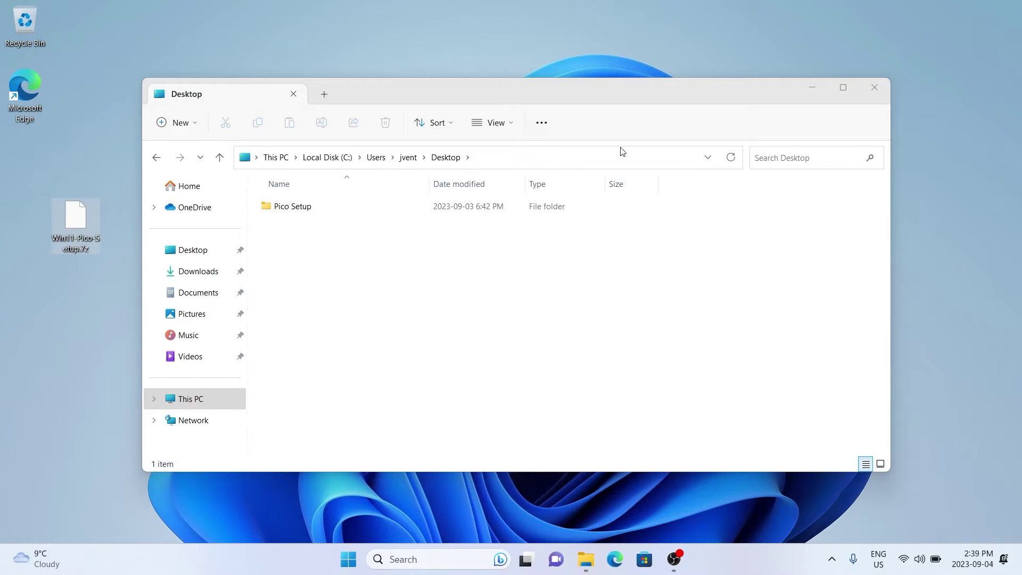
pyautogui.moveTo(289, 209); pyautogui.dragTo(101, 177)
pyautogui.click(867, 94)
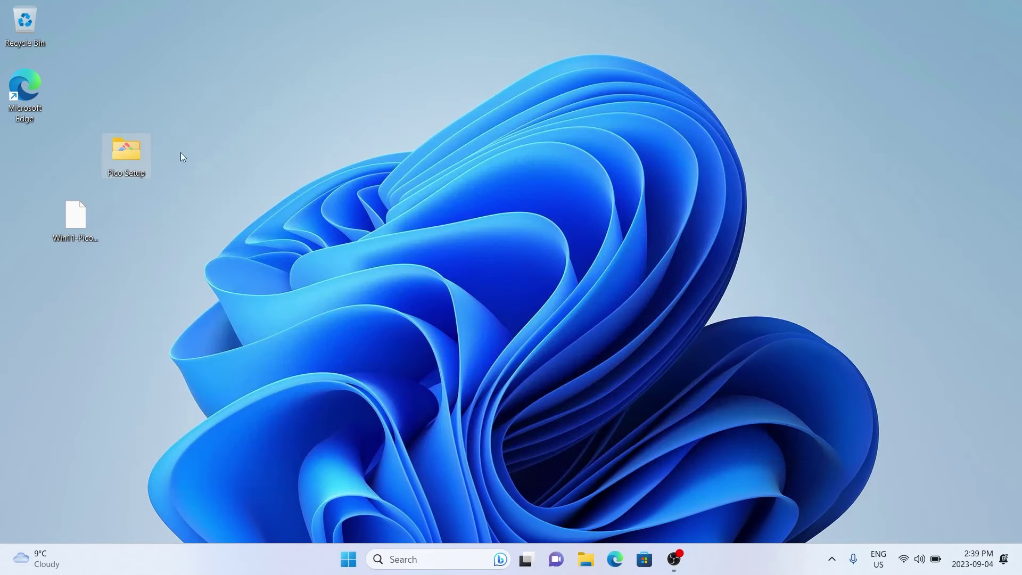
# Arrange Pico Setup and the archive in the desktop's first column, then open Win11-Pico-Setup.7z
pyautogui.moveTo(119, 155); pyautogui.dragTo(22, 170)
pyautogui.moveTo(86, 234); pyautogui.dragTo(37, 233)
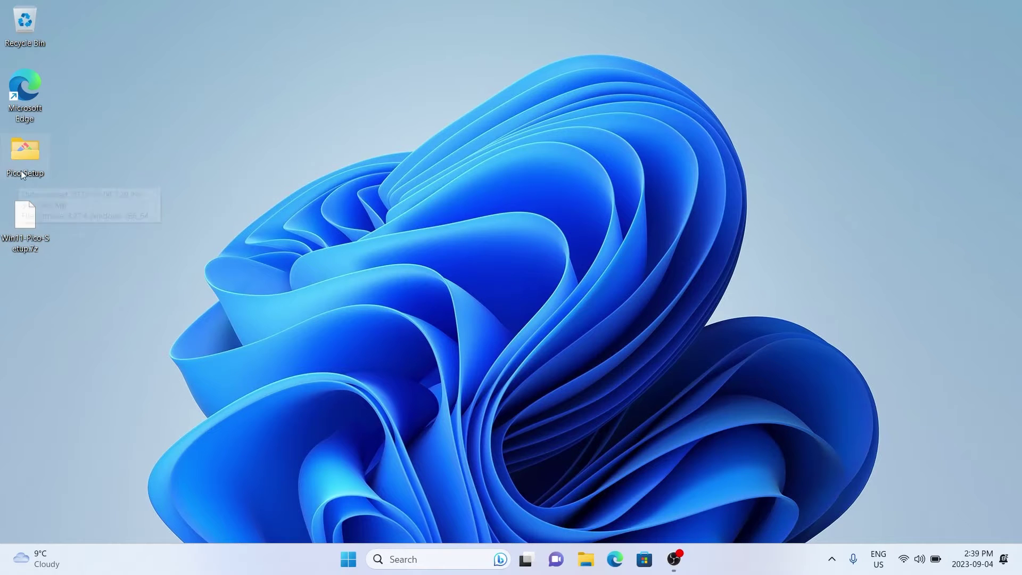
pyautogui.doubleClick(21, 219)
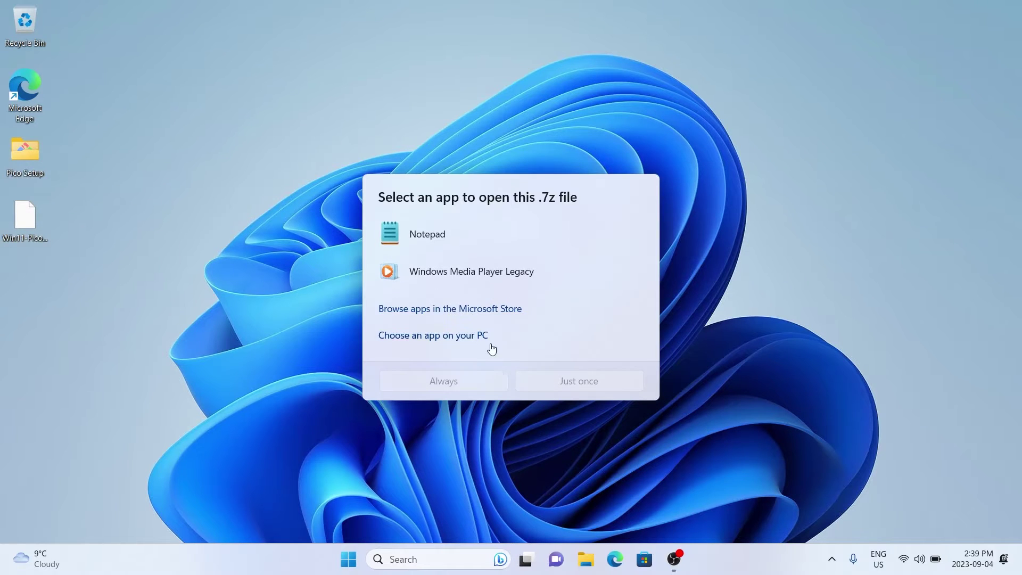
# Set 7zFM from the 7-Zip program folder to always open .7z files, then close 7-Zip
pyautogui.click(458, 335)
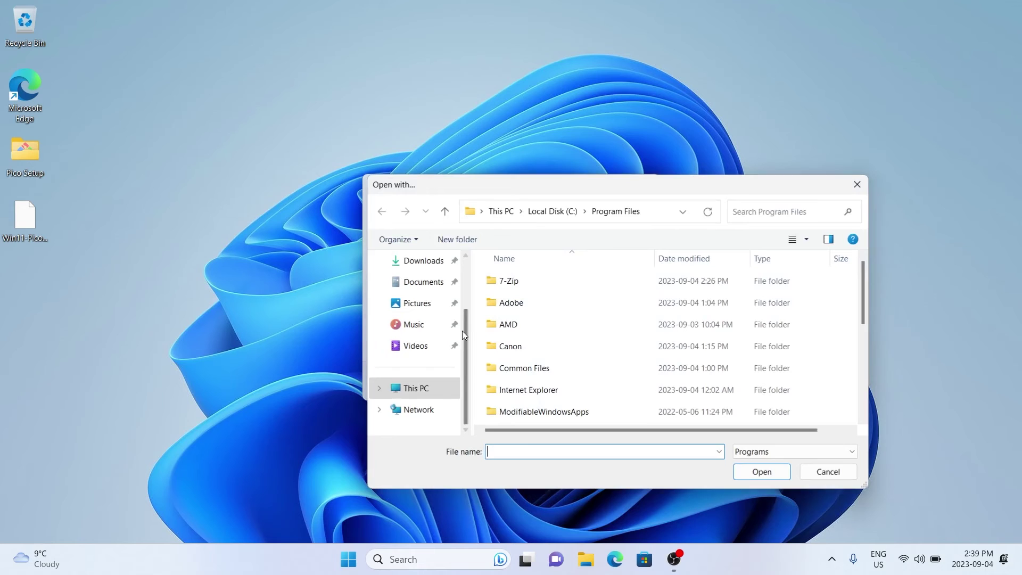
pyautogui.click(519, 289)
pyautogui.doubleClick(507, 281)
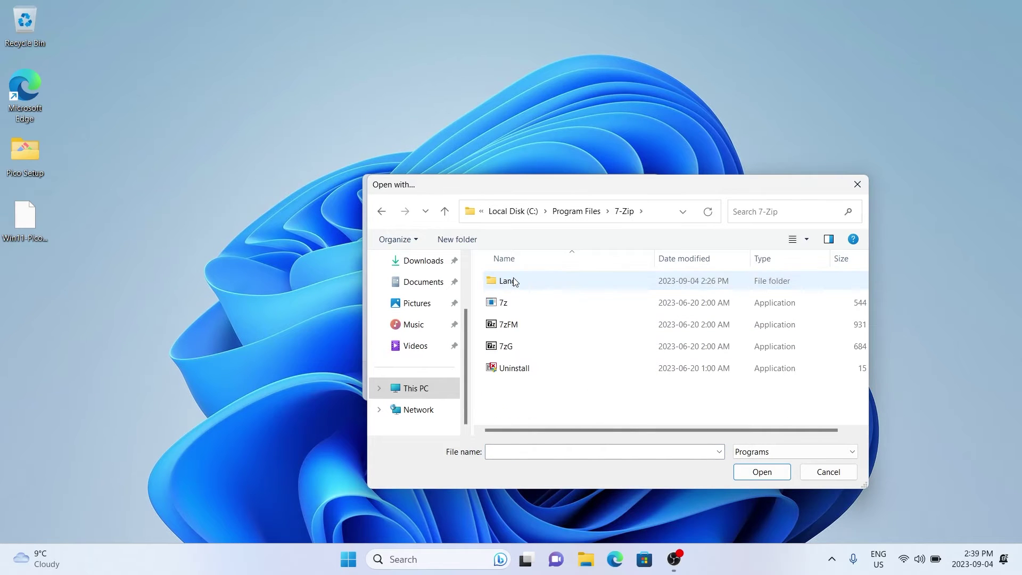
pyautogui.click(503, 325)
pyautogui.click(756, 471)
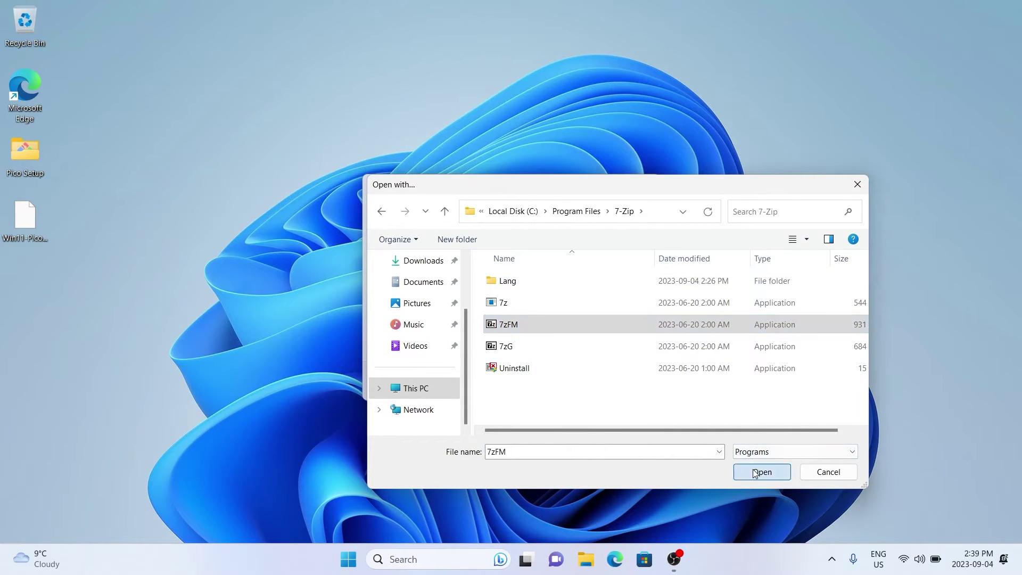
pyautogui.click(478, 379)
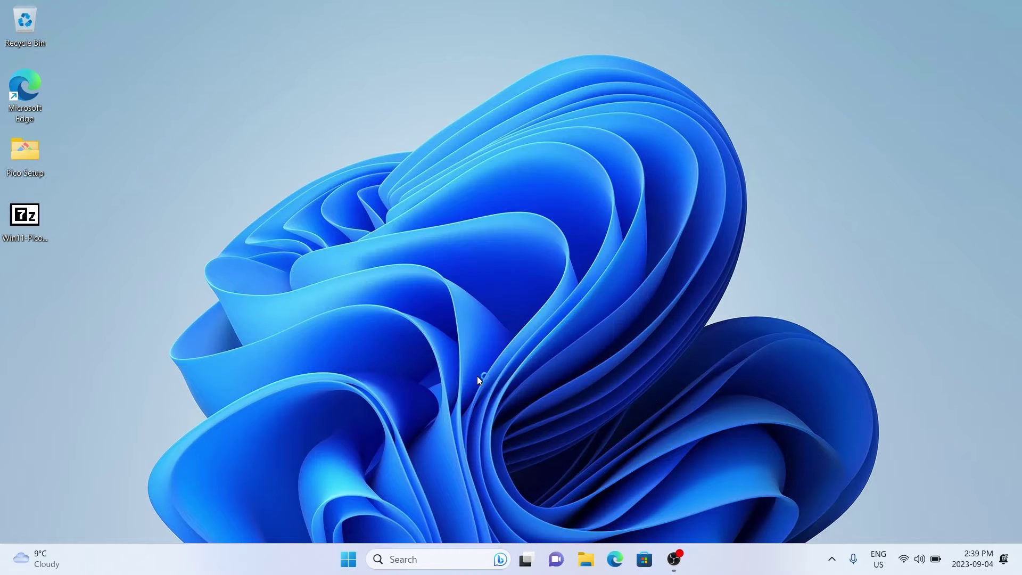
pyautogui.click(862, 130)
# In the Pico Setup folder, run the gcc-arm-none-eabi installer as administrator
pyautogui.doubleClick(33, 158)
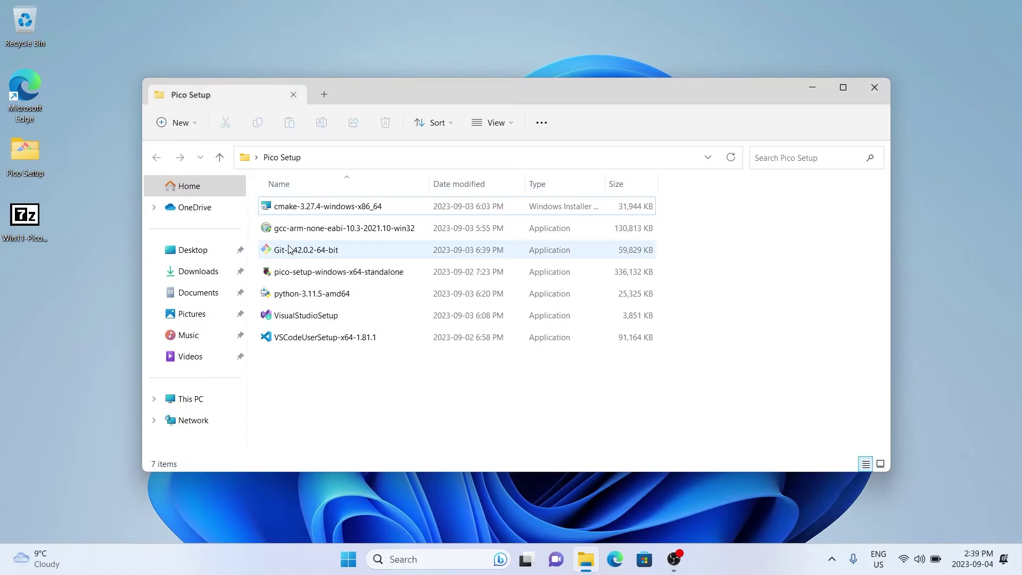
pyautogui.click(318, 235)
pyautogui.rightClick(318, 234)
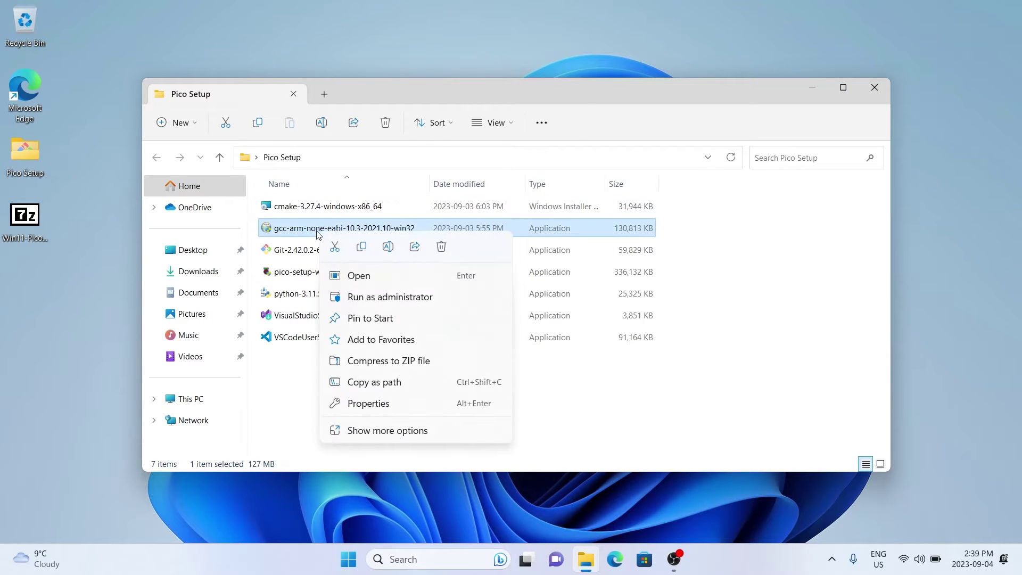
pyautogui.click(359, 295)
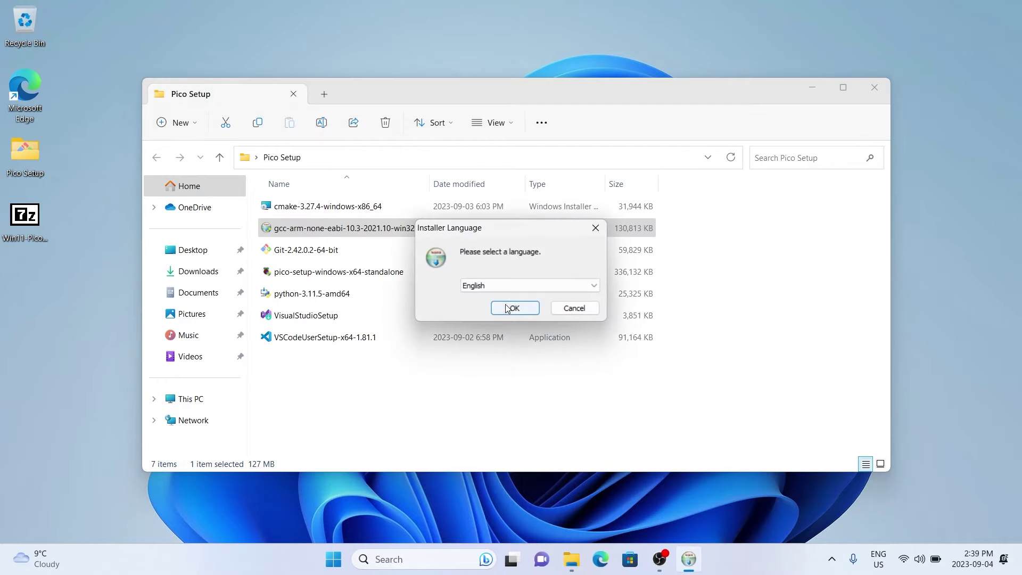
# Install the toolchain in English to the default location, accepting the licence, and finish
pyautogui.click(506, 306)
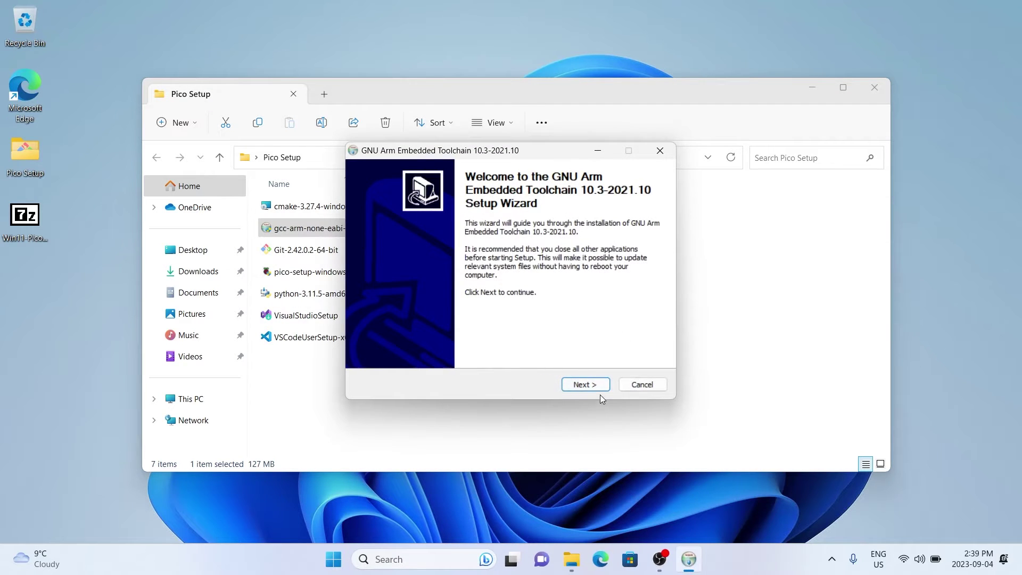
pyautogui.click(591, 388)
pyautogui.click(586, 385)
pyautogui.click(586, 385)
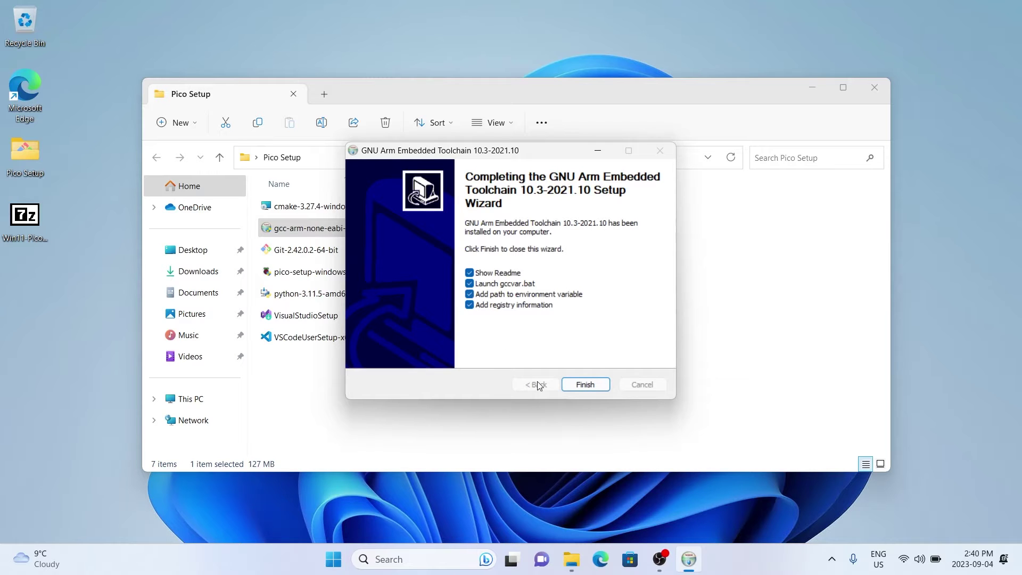
pyautogui.click(586, 385)
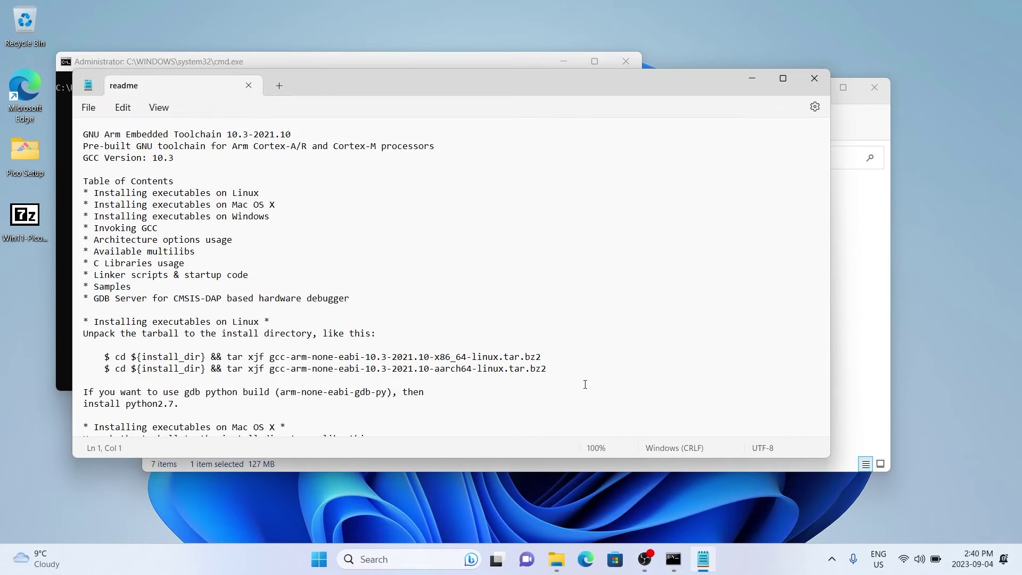
# Close the toolchain readme and the gccvar command window
pyautogui.click(817, 83)
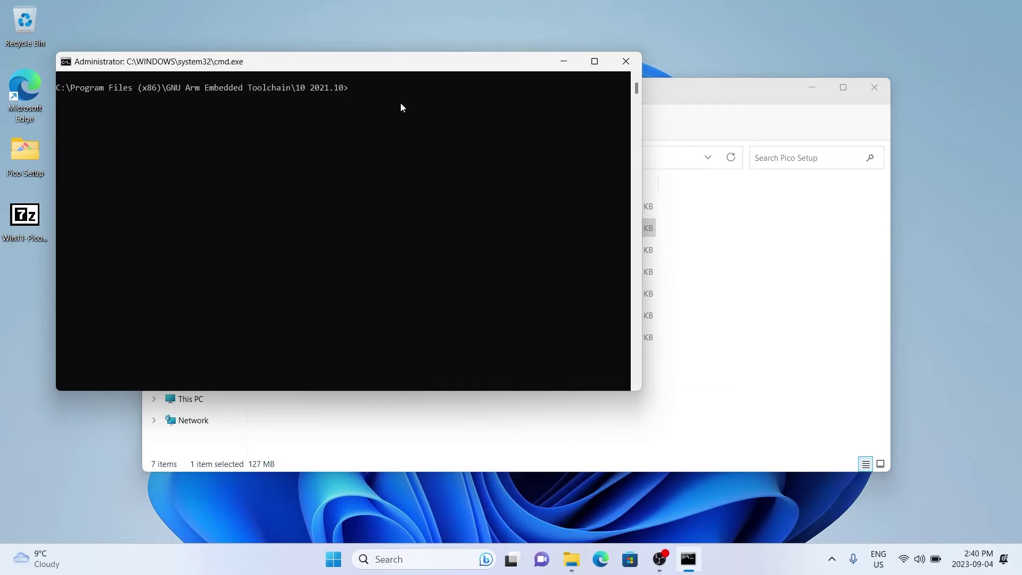
pyautogui.click(627, 63)
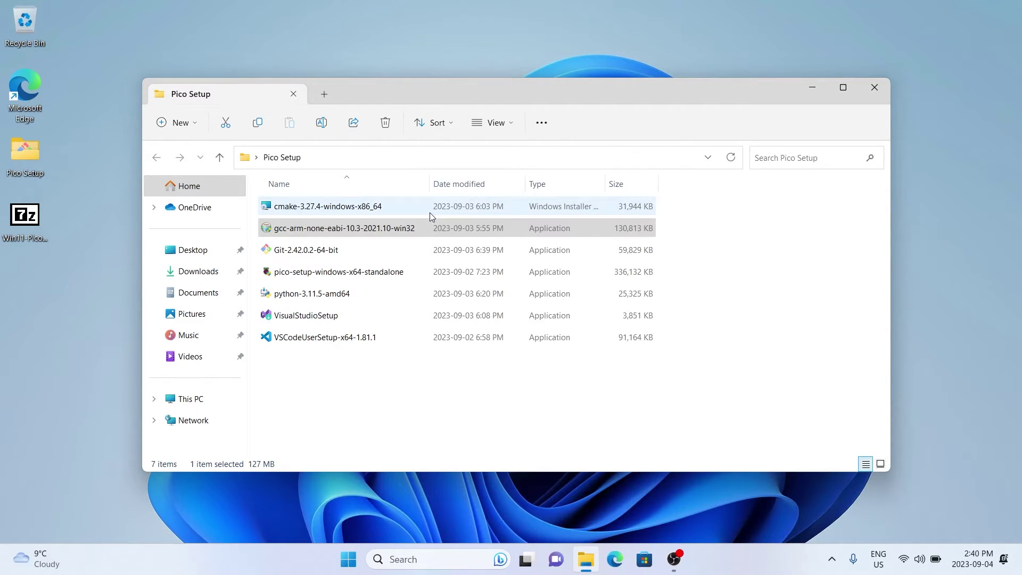
pyautogui.click(413, 227)
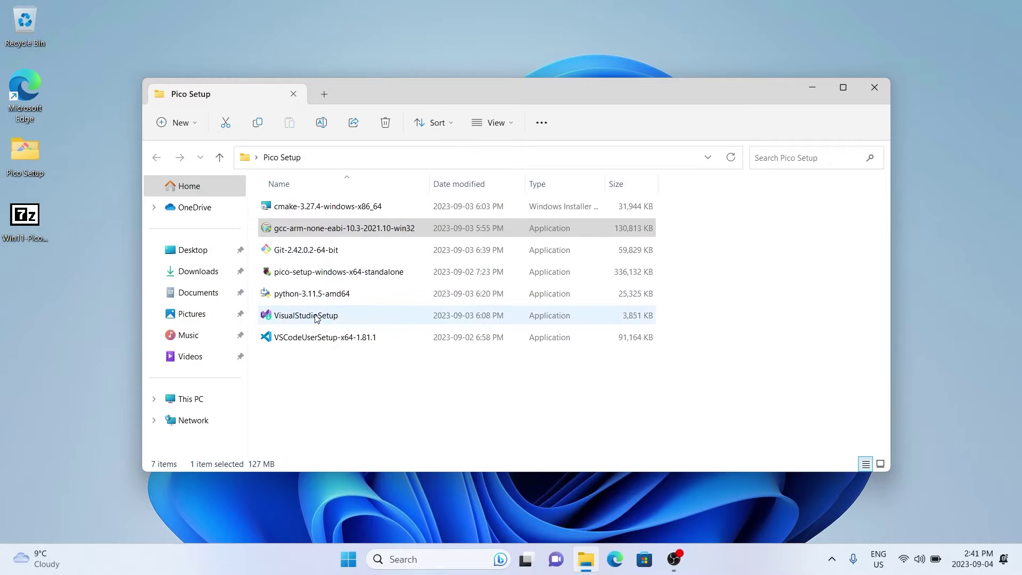
# Launch VisualStudioSetup and let the Visual Studio Installer prepare
pyautogui.moveTo(316, 320)
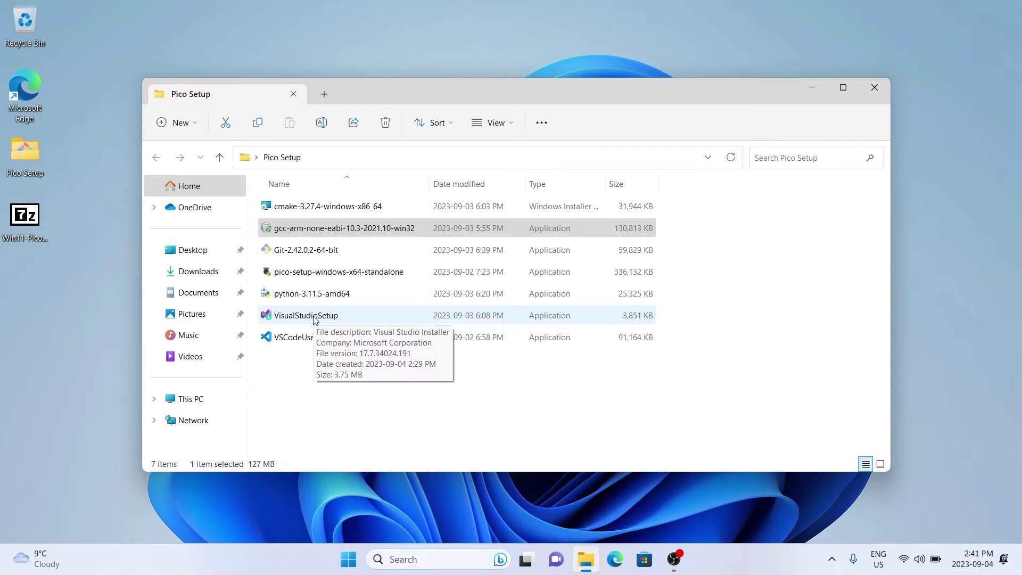
pyautogui.click(315, 320)
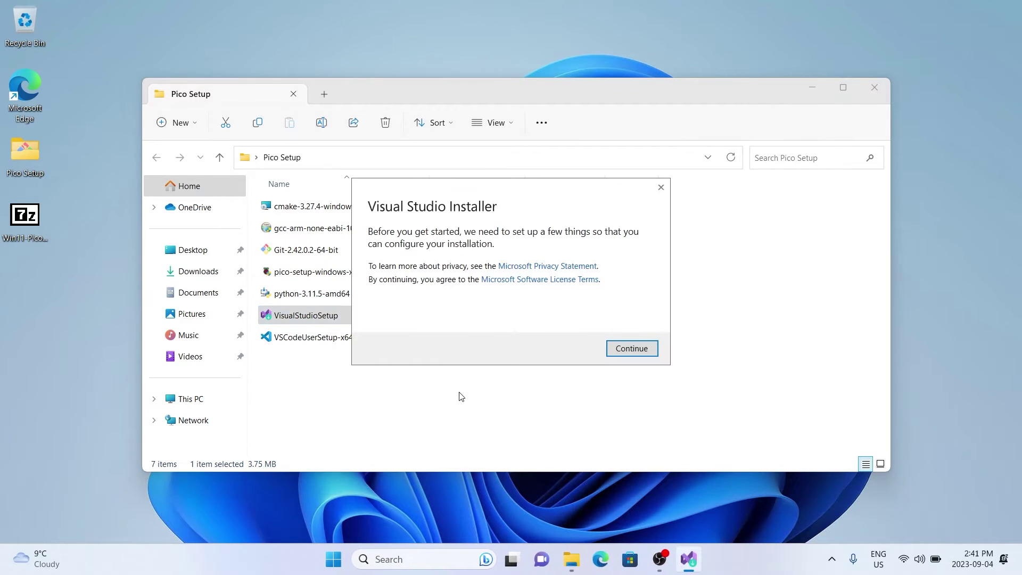
pyautogui.click(620, 355)
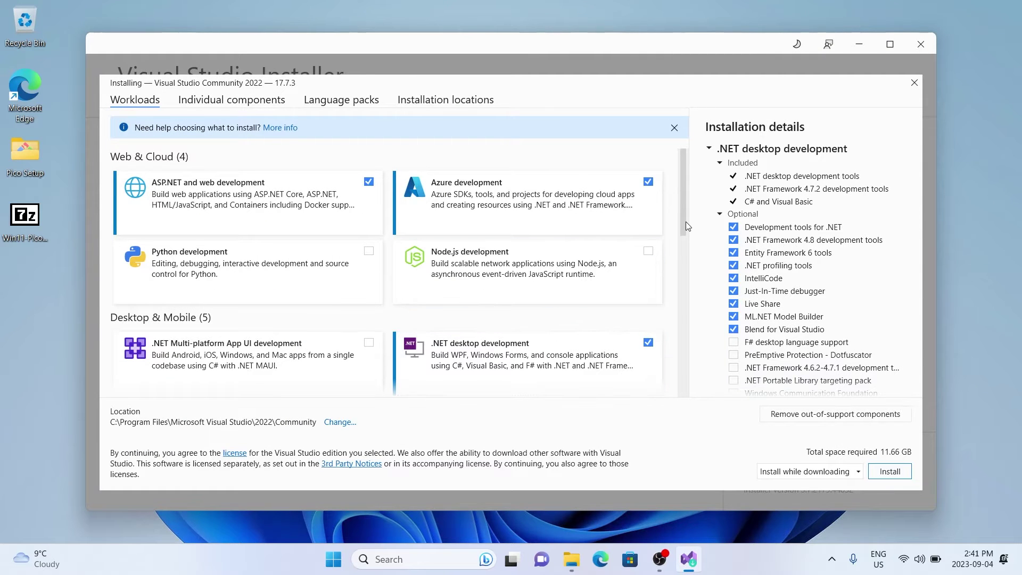
# Add the UWP, Desktop C++ and Linux and embedded C++ workloads and start the install
pyautogui.moveTo(686, 223); pyautogui.dragTo(684, 283)
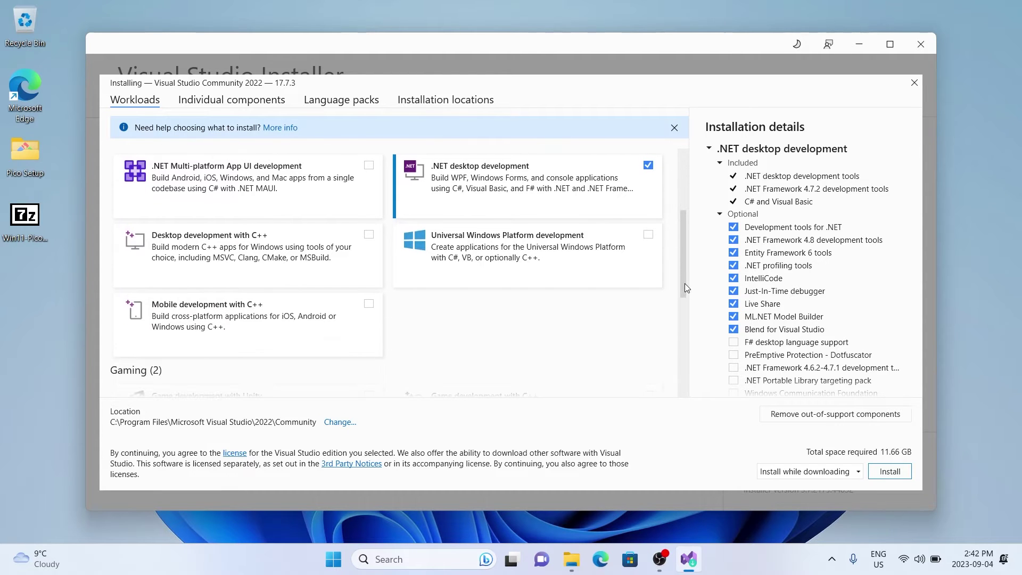
pyautogui.click(649, 235)
pyautogui.click(368, 235)
pyautogui.moveTo(679, 283); pyautogui.dragTo(679, 330)
pyautogui.click(369, 168)
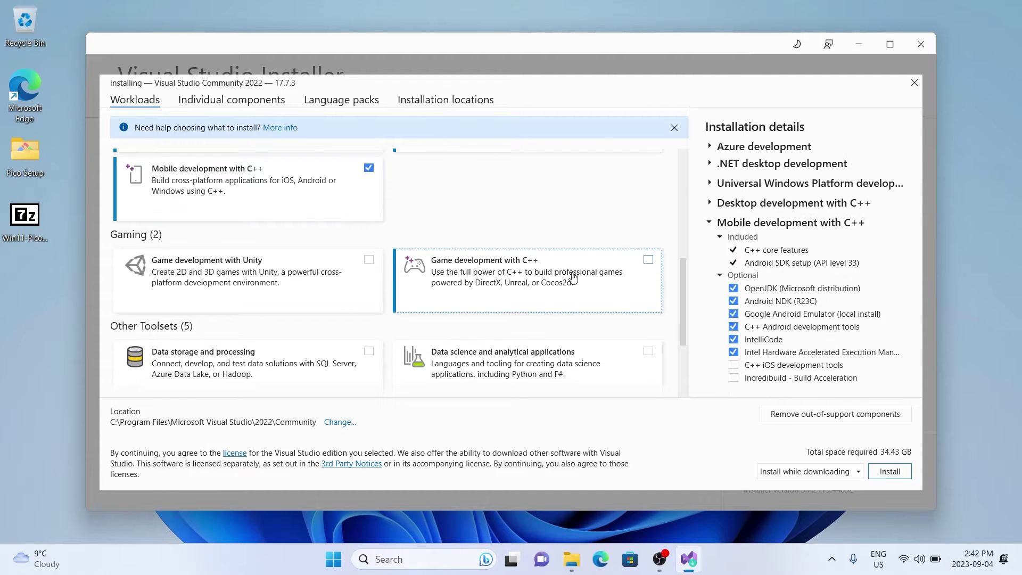
pyautogui.click(369, 168)
pyautogui.moveTo(682, 331); pyautogui.dragTo(683, 384)
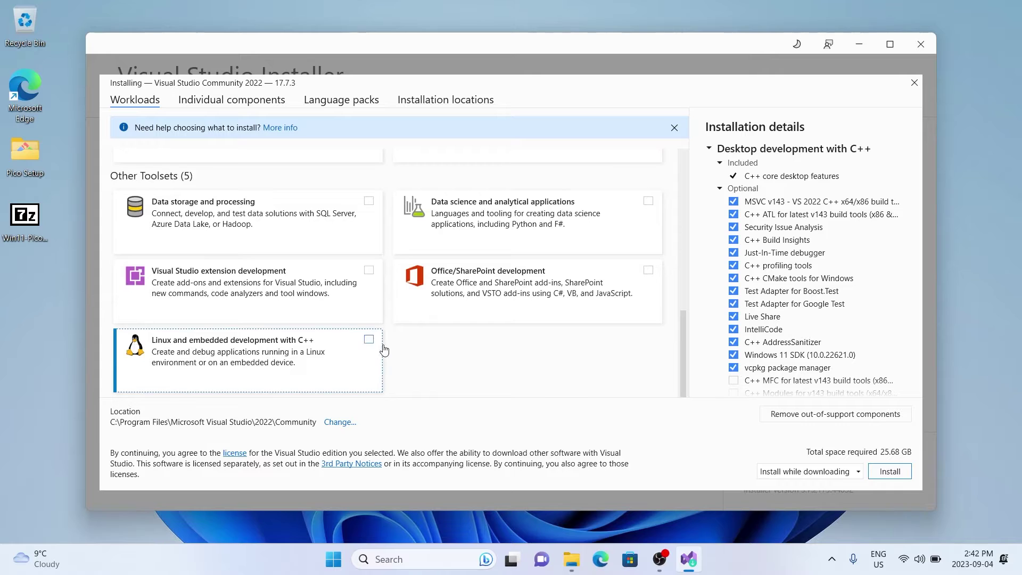
pyautogui.click(369, 340)
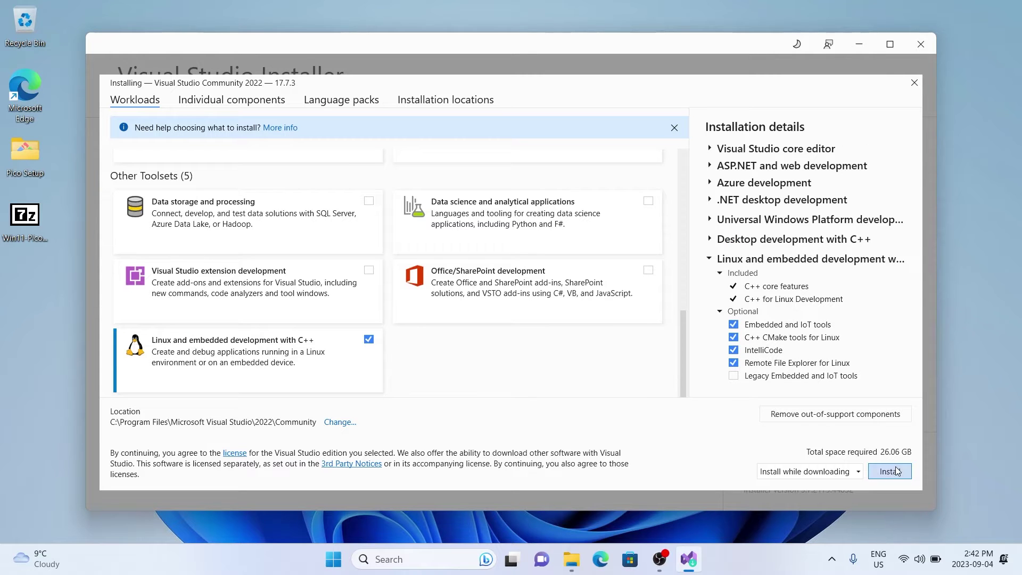
pyautogui.click(898, 472)
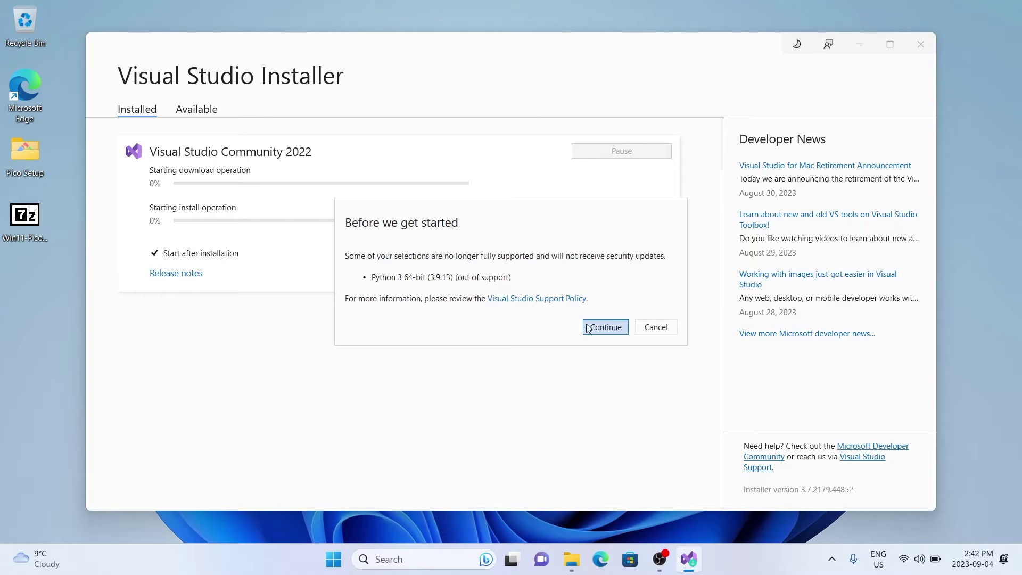
# Accept the unsupported Python warning, dismiss the completion message, and close Visual Studio Installer
pyautogui.click(606, 328)
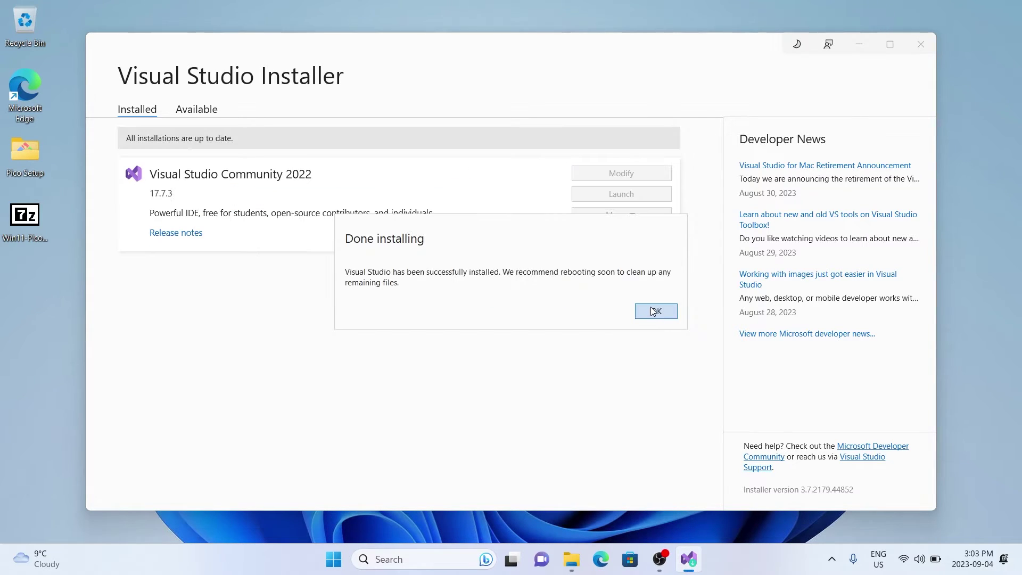
pyautogui.click(650, 307)
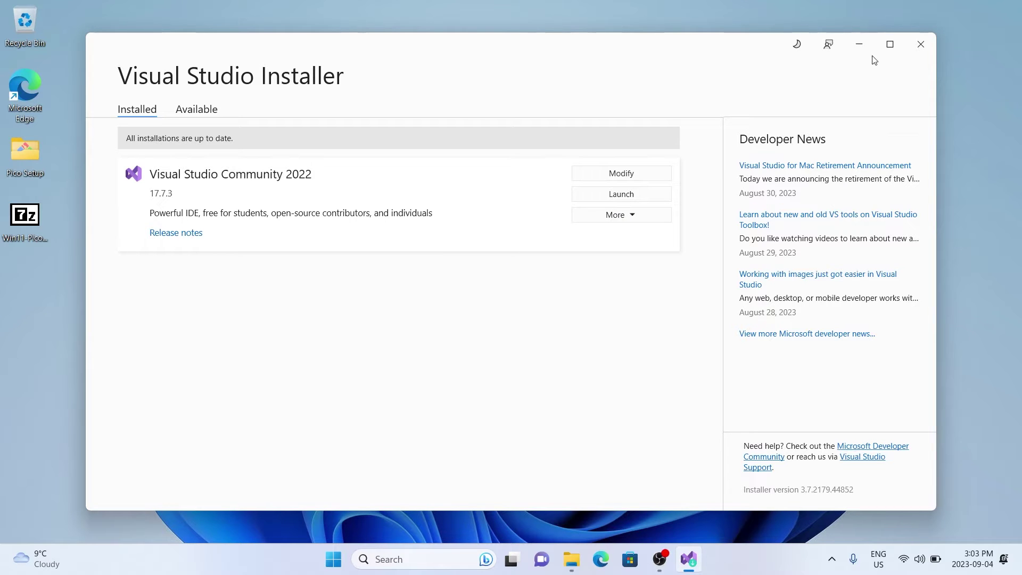
pyautogui.click(917, 47)
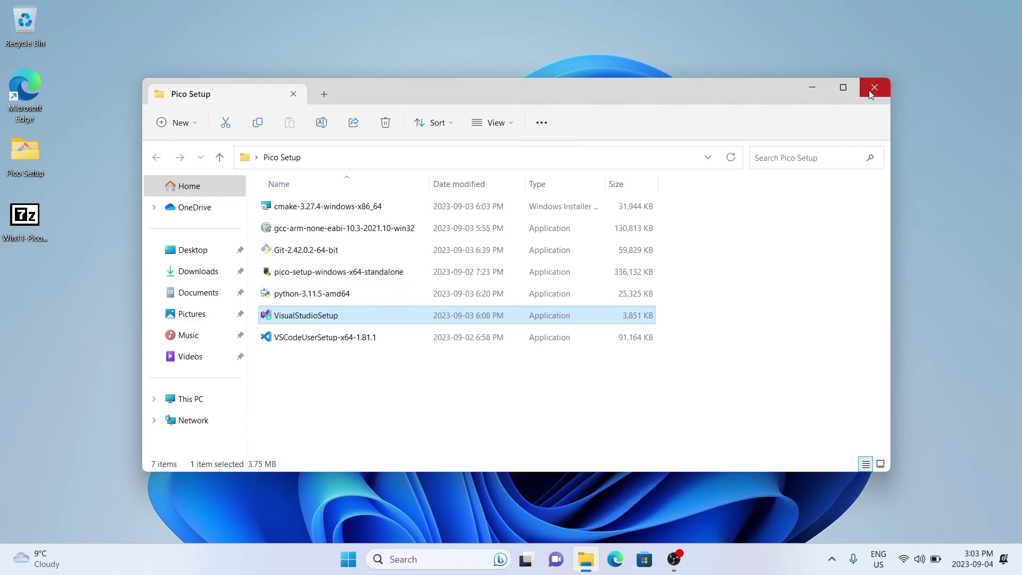
# Close the Pico Setup window, restart Windows from the Start menu, and reopen Pico Setup
pyautogui.click(871, 94)
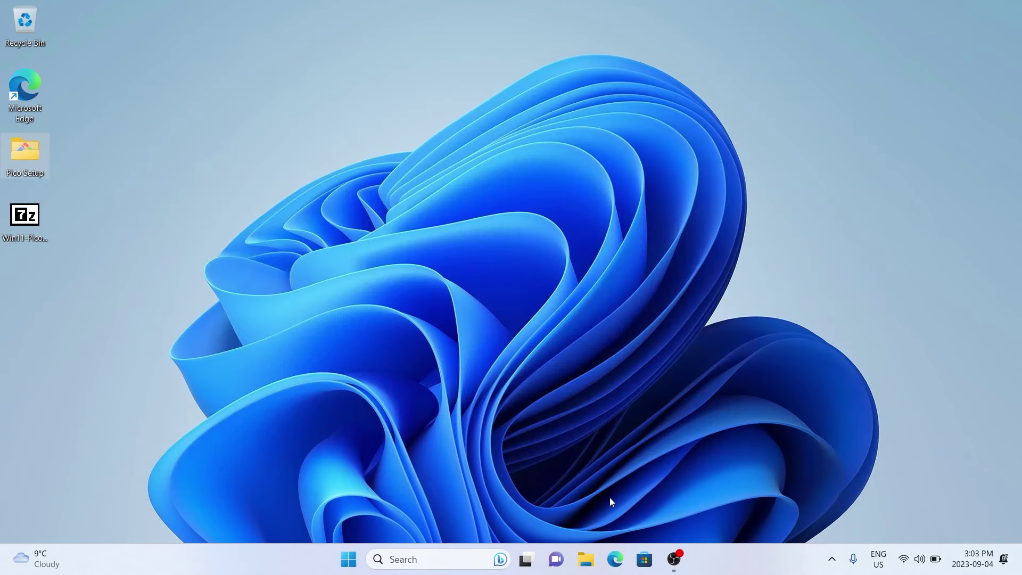
pyautogui.click(350, 558)
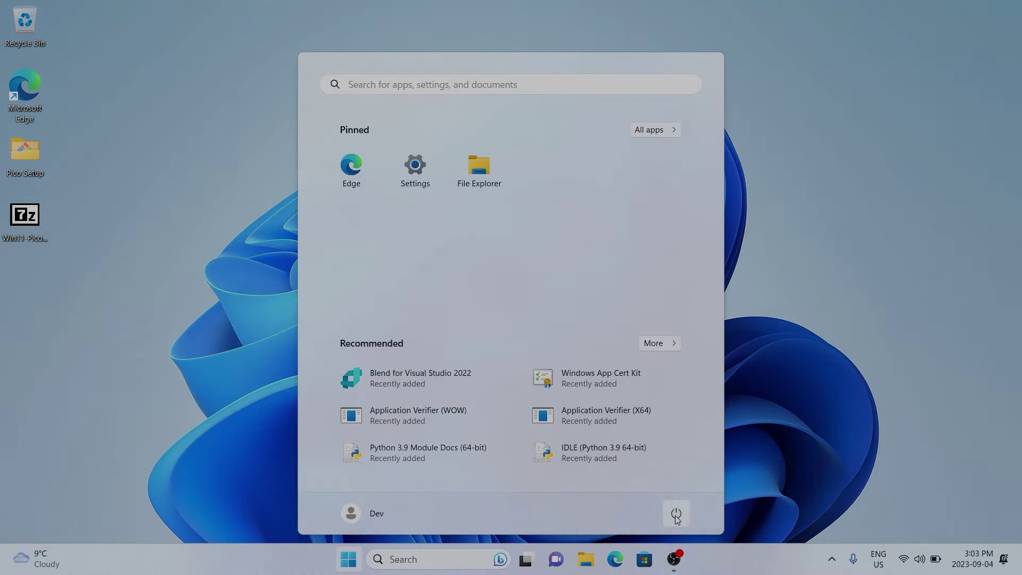
pyautogui.click(675, 512)
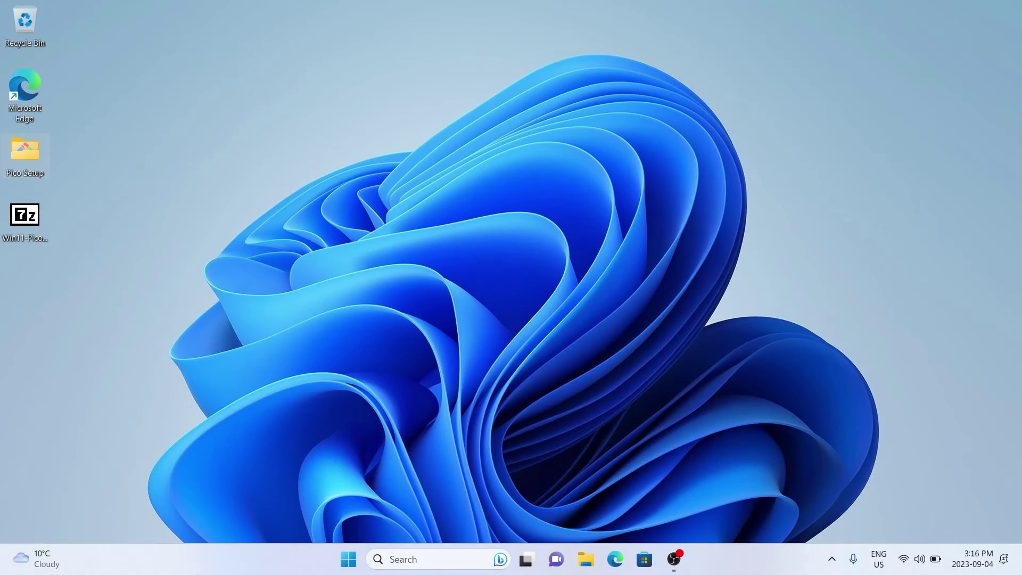
pyautogui.press('Return')
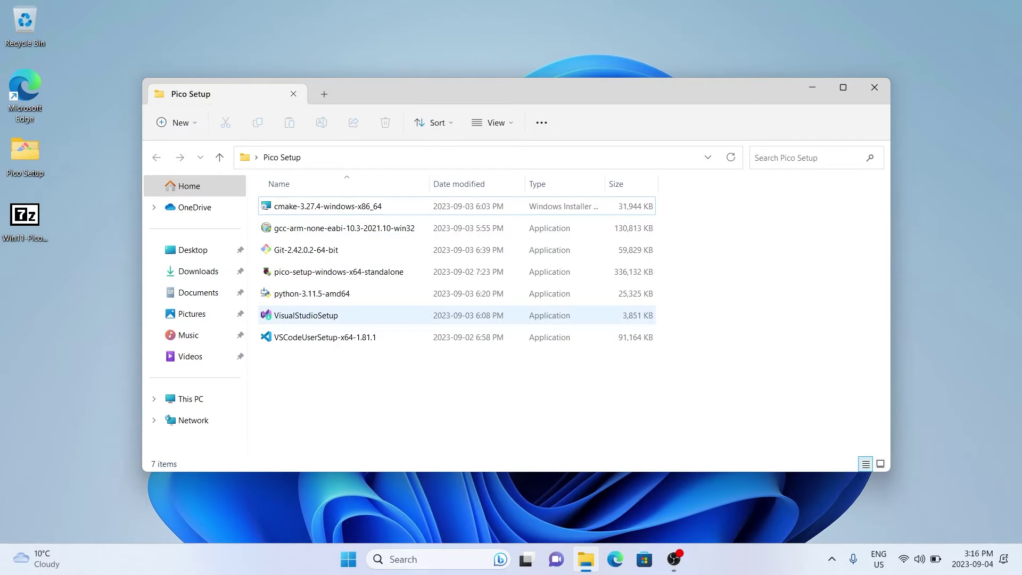
# Run the python-3.11.5-amd64 installer, close it when done, and select the CMake installer
pyautogui.click(311, 293)
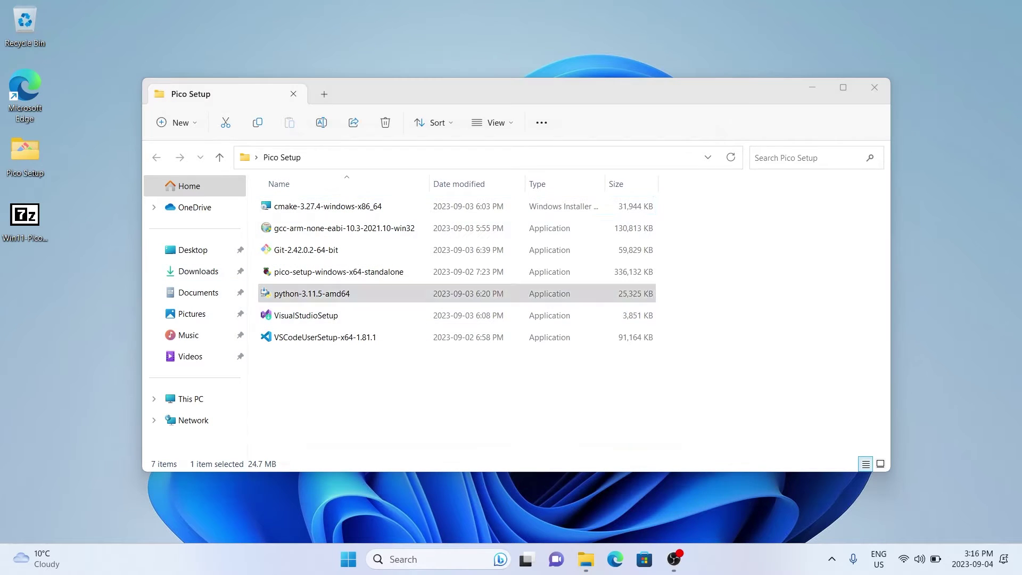
pyautogui.click(462, 237)
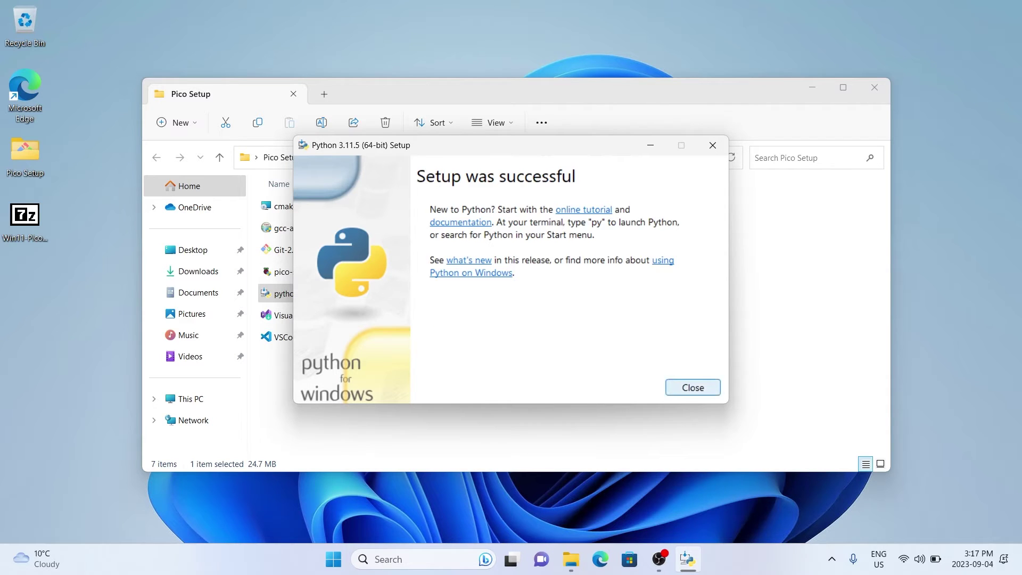
pyautogui.click(693, 387)
pyautogui.click(328, 206)
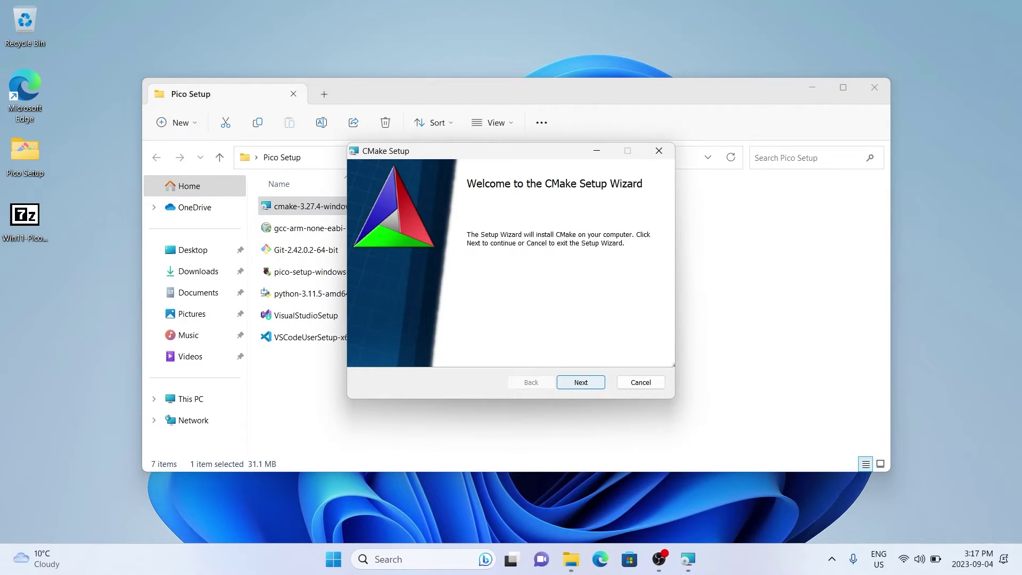
# Accept the CMake license and choose to add CMake to the system PATH for all users
pyautogui.press('Return')
pyautogui.press('space')
pyautogui.press('Tab')
pyautogui.press('Tab')
pyautogui.press('Return')
pyautogui.press('Tab')
pyautogui.press('Tab')
pyautogui.press('Down')
pyautogui.press('Tab')
pyautogui.press('Tab')
pyautogui.press('Tab')
# Install CMake into the default C:\Program Files\CMake folder and close the finished wizard
pyautogui.press('Return')
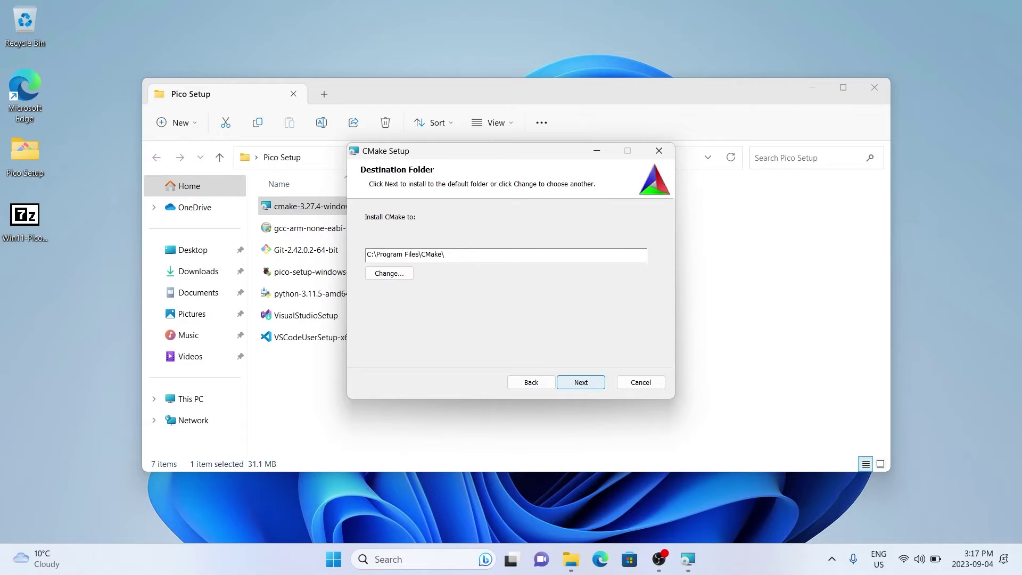
pyautogui.press('Return')
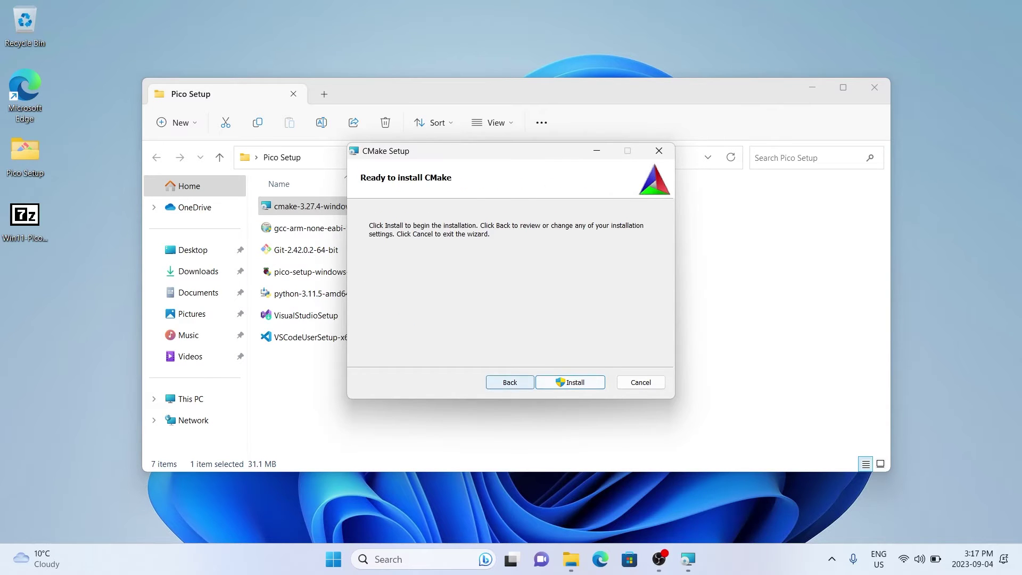
pyautogui.press('Return')
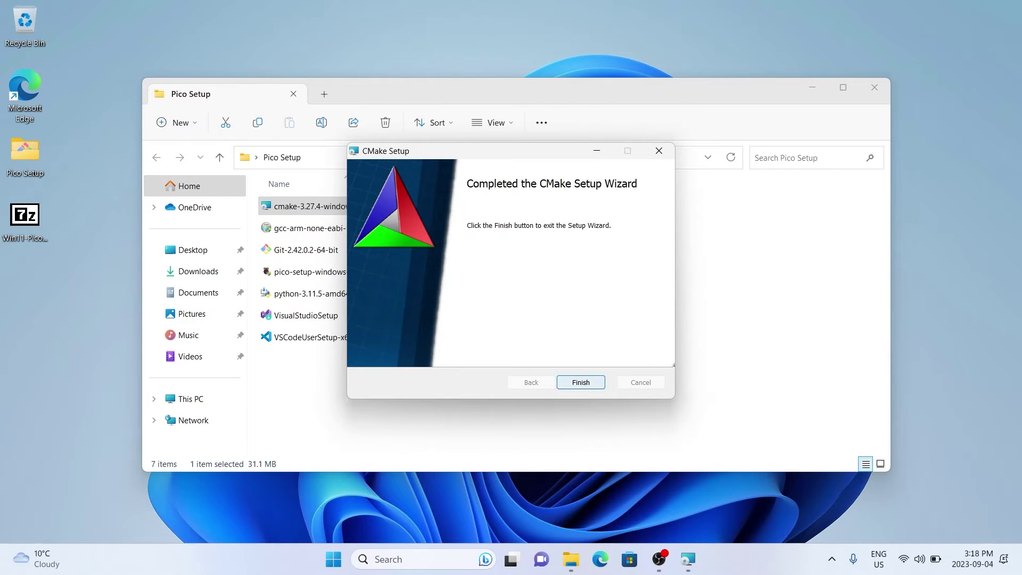
pyautogui.press('Return')
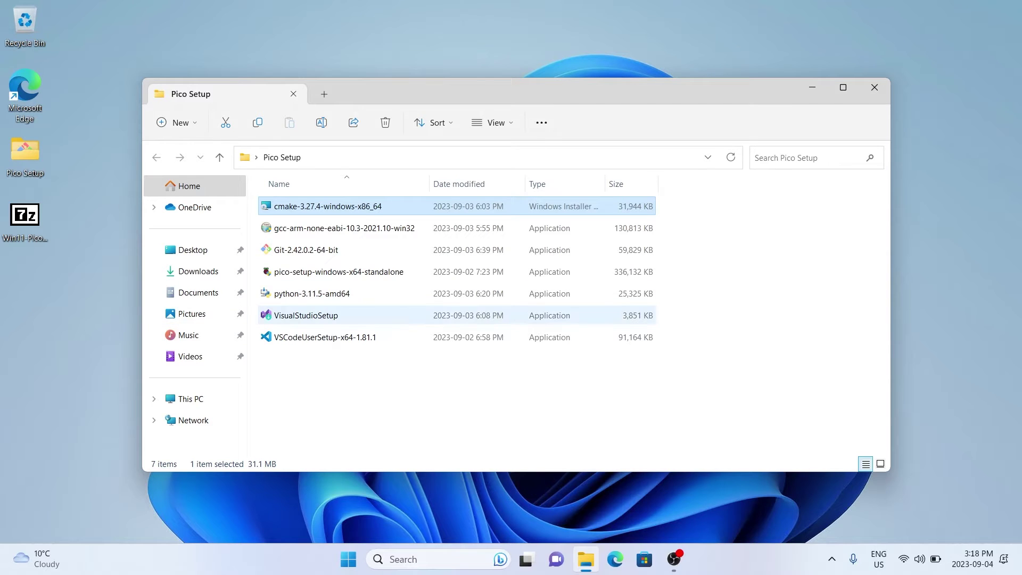
pyautogui.click(325, 337)
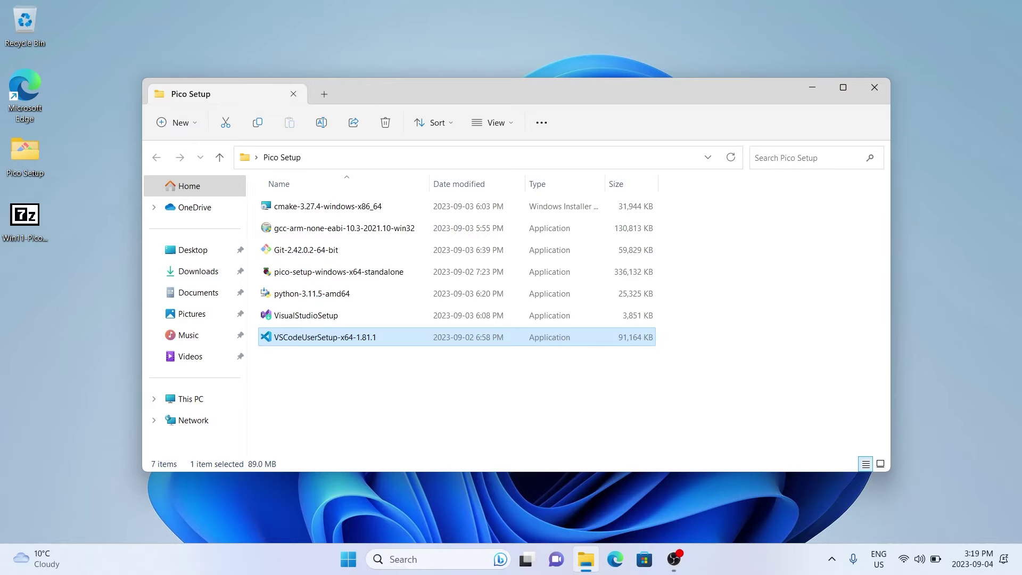
# Start the VS Code installer, accept the license, and keep the default install and Start Menu folders
pyautogui.hotkey('alt', 'a')
pyautogui.press('Return')
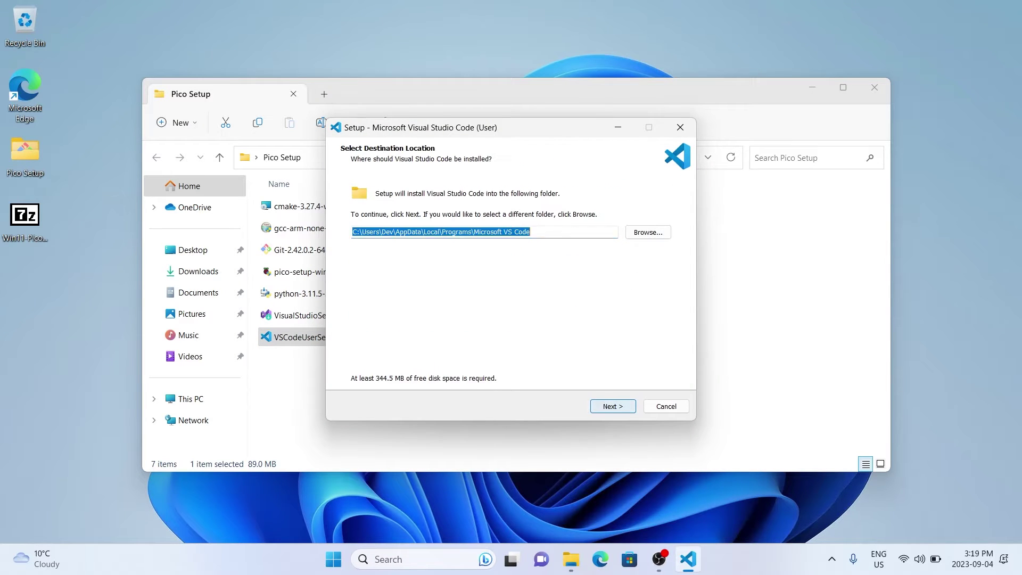
pyautogui.press('Return')
pyautogui.press('Return')
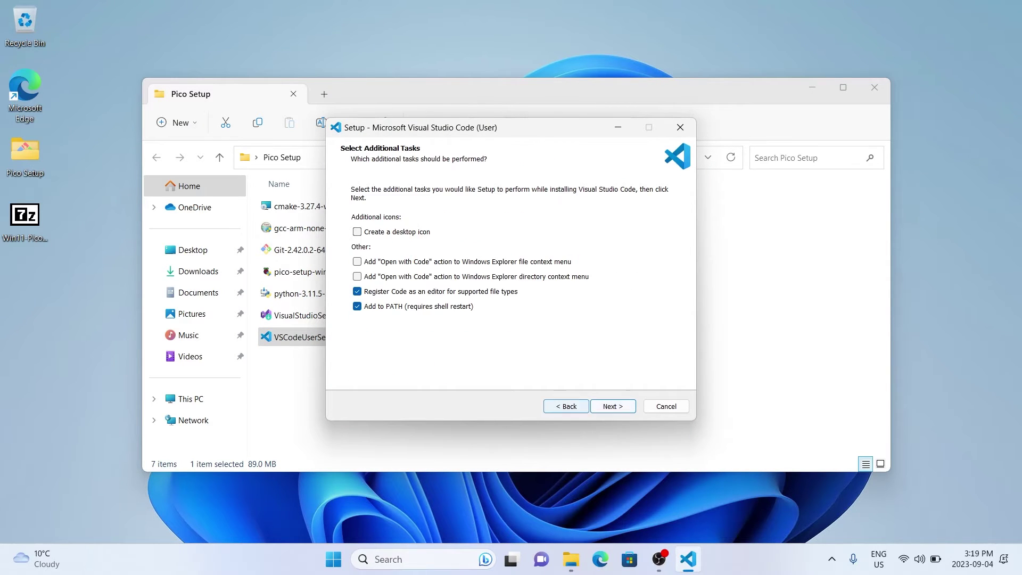
# Enable both 'Open with Code' actions for files and folders, install, then finish and launch VS Code
pyautogui.press('Down')
pyautogui.press('space')
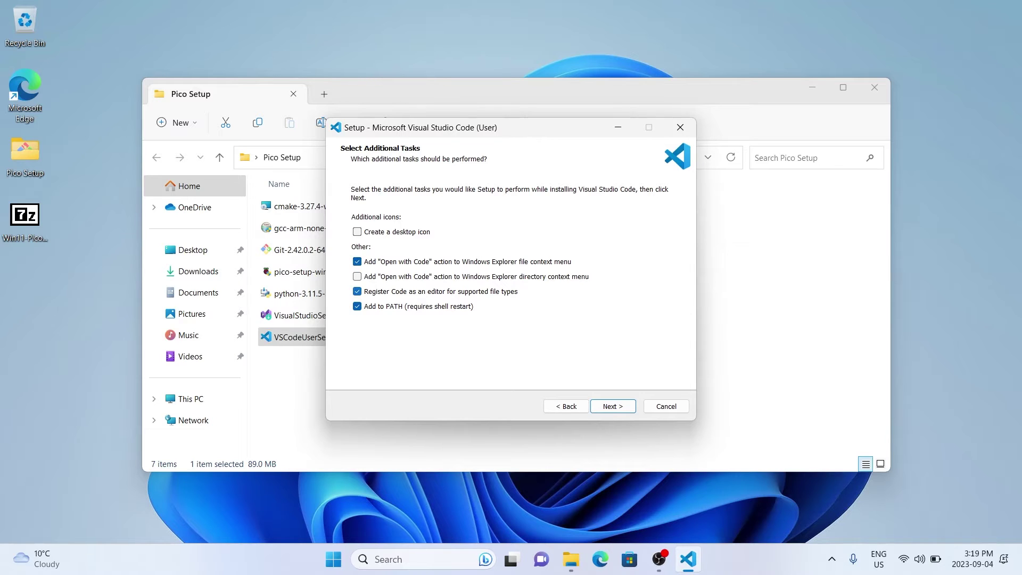
pyautogui.press('Down')
pyautogui.press('space')
pyautogui.press('Return')
pyautogui.press('Return')
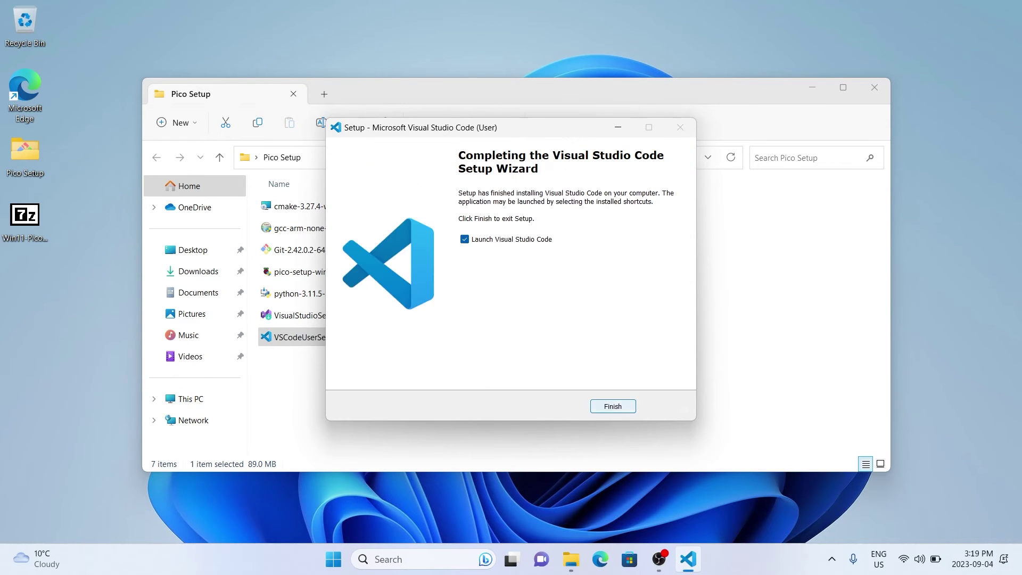
pyautogui.press('Return')
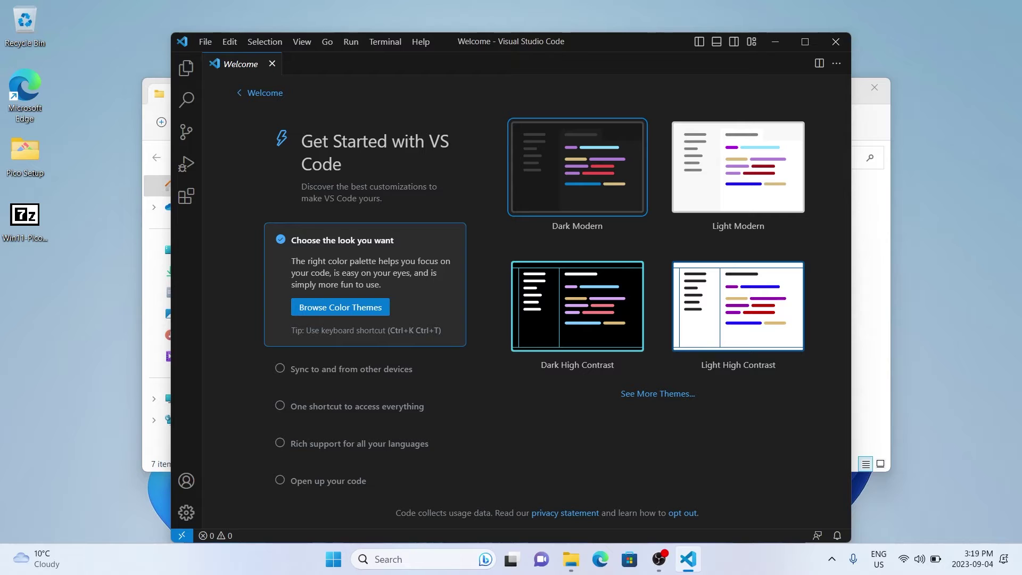
# Apply the Light+ colour theme from the theme picker and close VS Code
pyautogui.hotkey('ctrl', 'k')
pyautogui.hotkey('ctrl', 't')
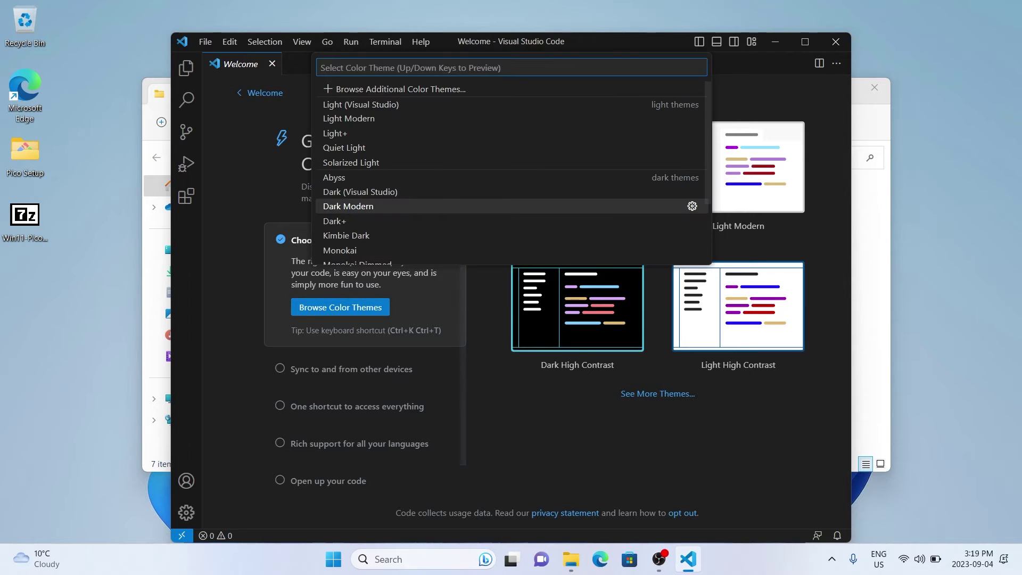
pyautogui.scroll(-3, 511, 151)
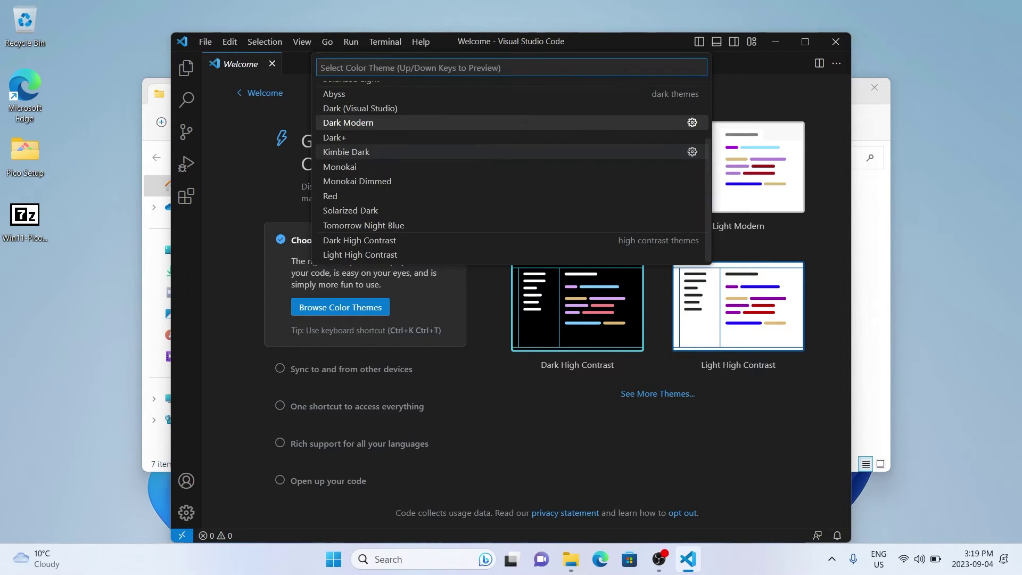
pyautogui.scroll(3, 511, 152)
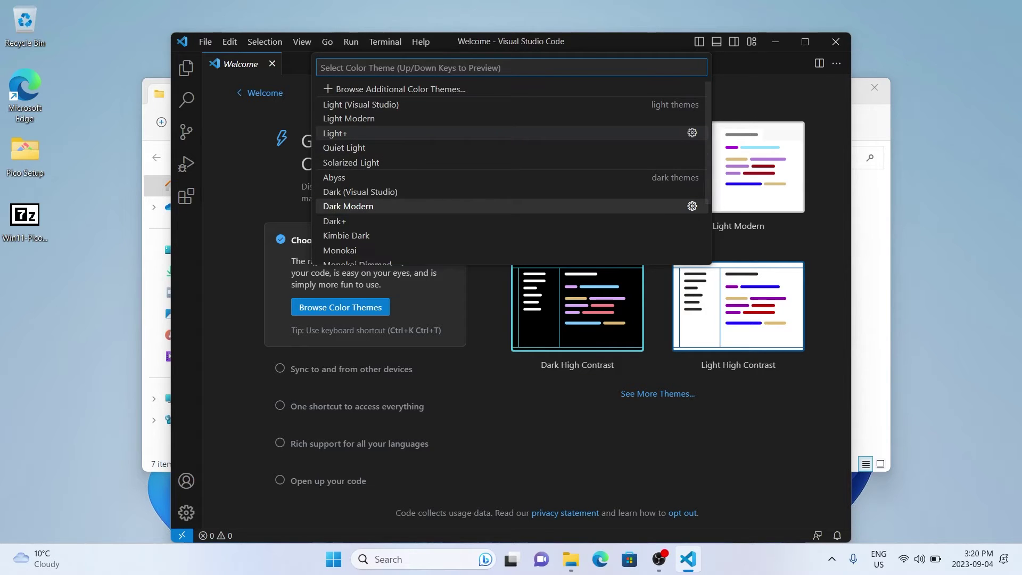
pyautogui.click(346, 133)
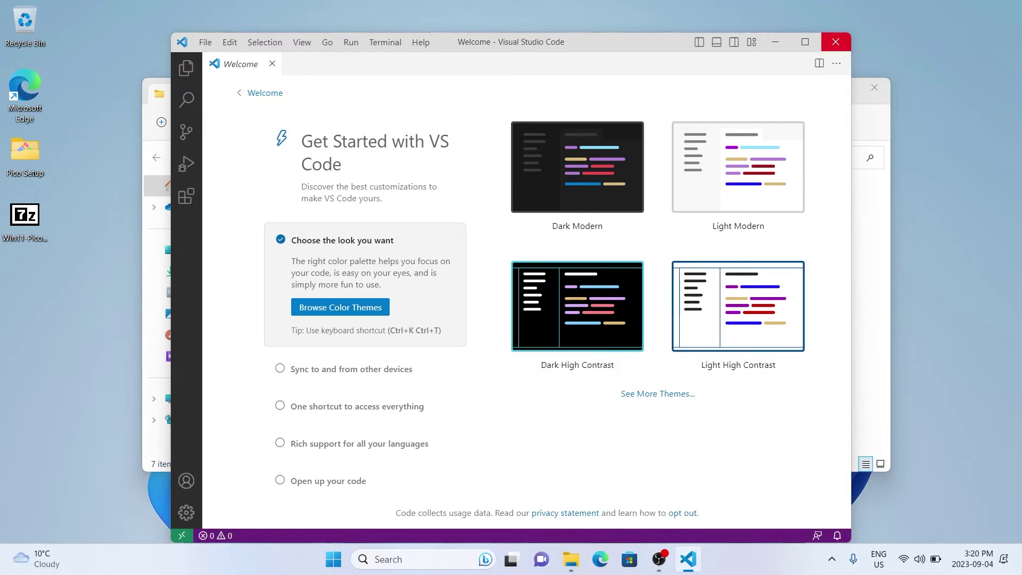
pyautogui.click(836, 41)
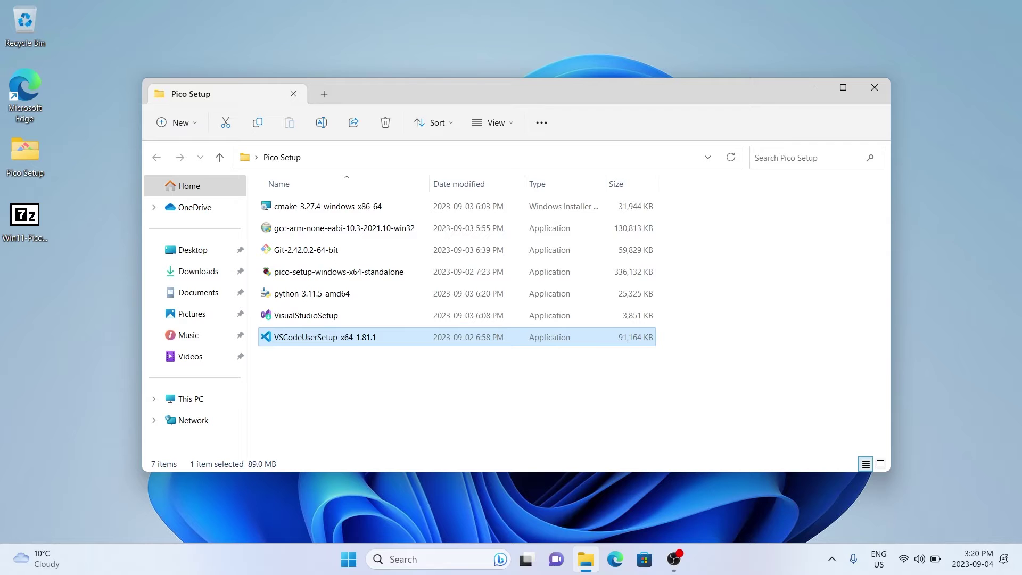
# Launch Git setup, accept the license, and keep the default folder, components and Start Menu folder
pyautogui.click(306, 250)
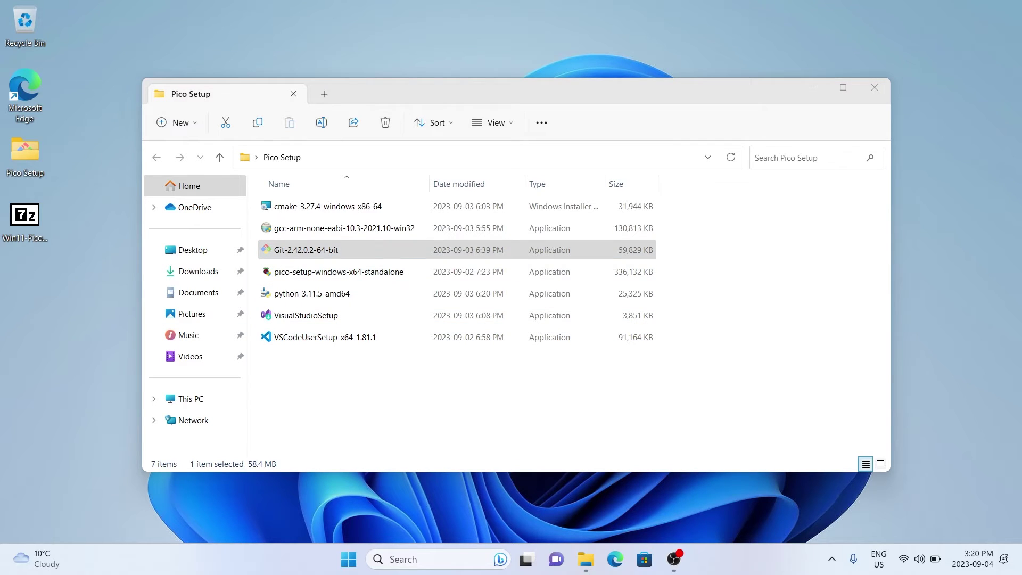
pyautogui.press('Return')
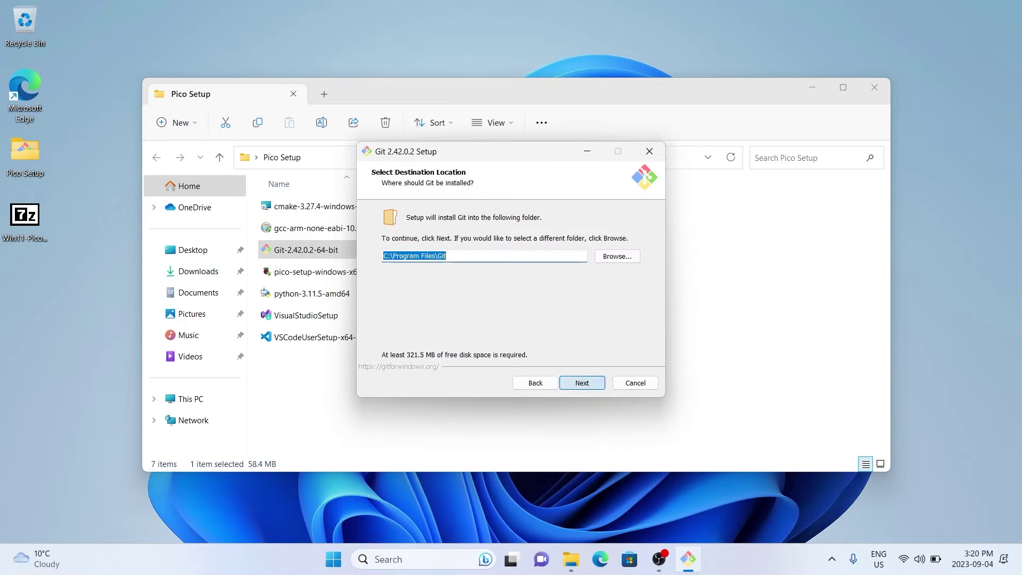
pyautogui.press('Return')
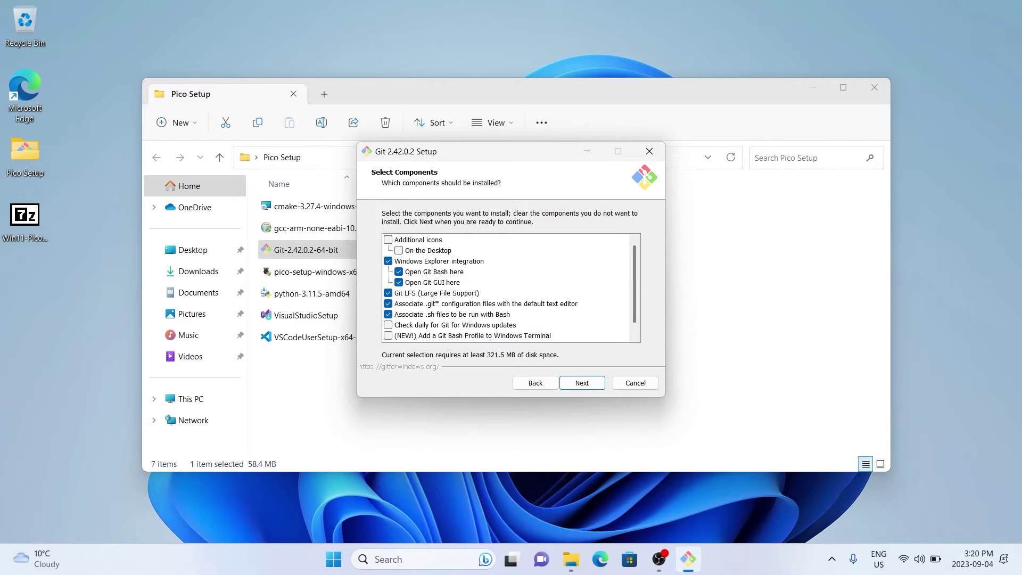
pyautogui.scroll(-1, 510, 288)
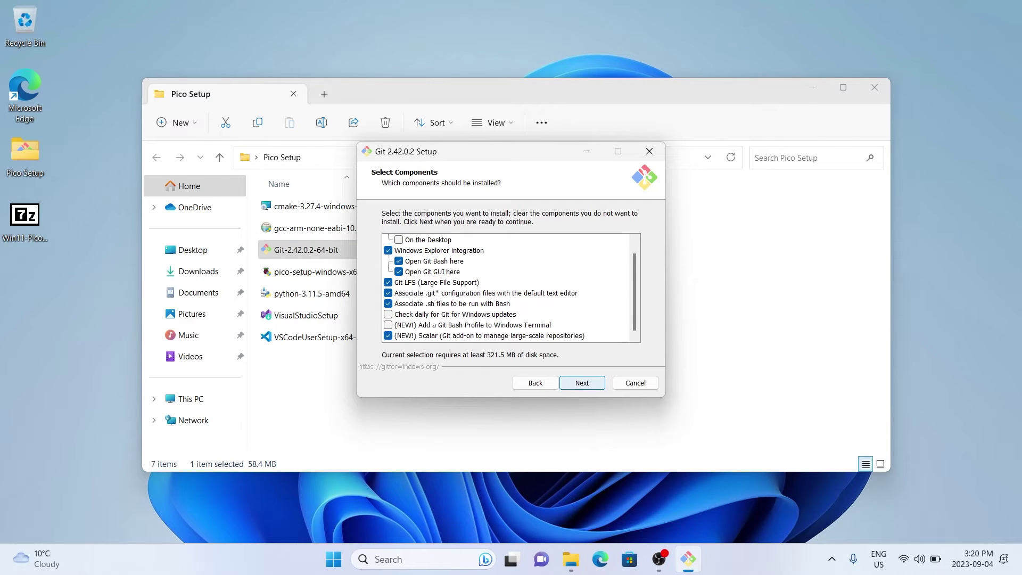
pyautogui.press('Return')
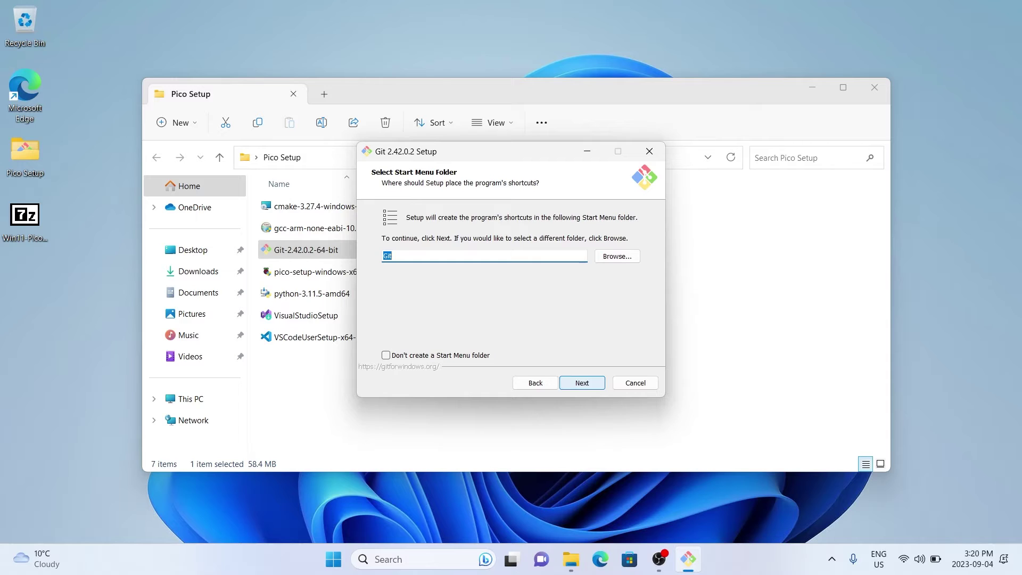
pyautogui.press('Return')
# Make Visual Studio Code Git's default editor, keeping default branch naming, command-line use and bundled OpenSSH
pyautogui.press('Tab')
pyautogui.hotkey('alt', 'Down')
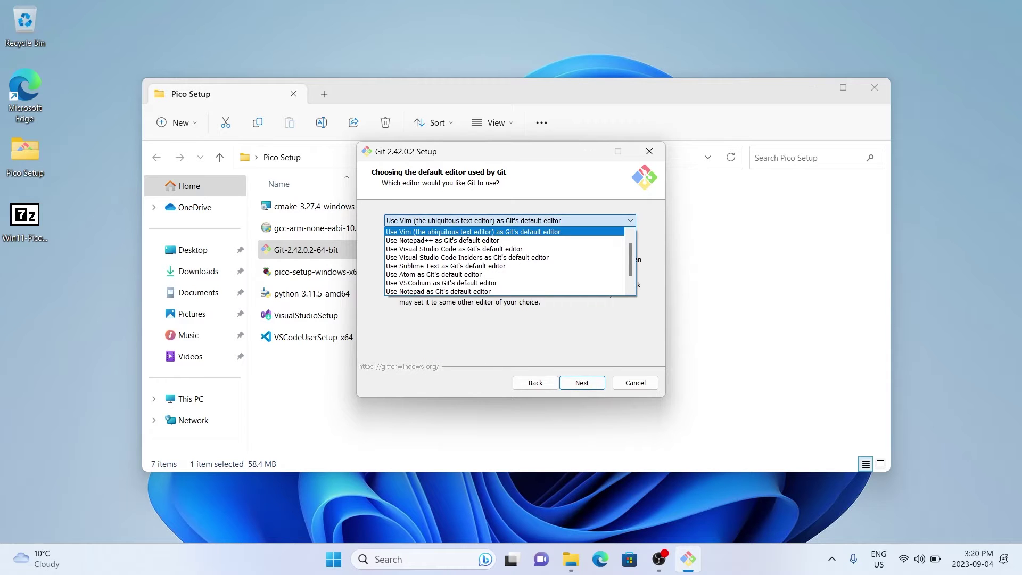
pyautogui.press('Down')
pyautogui.press('Down')
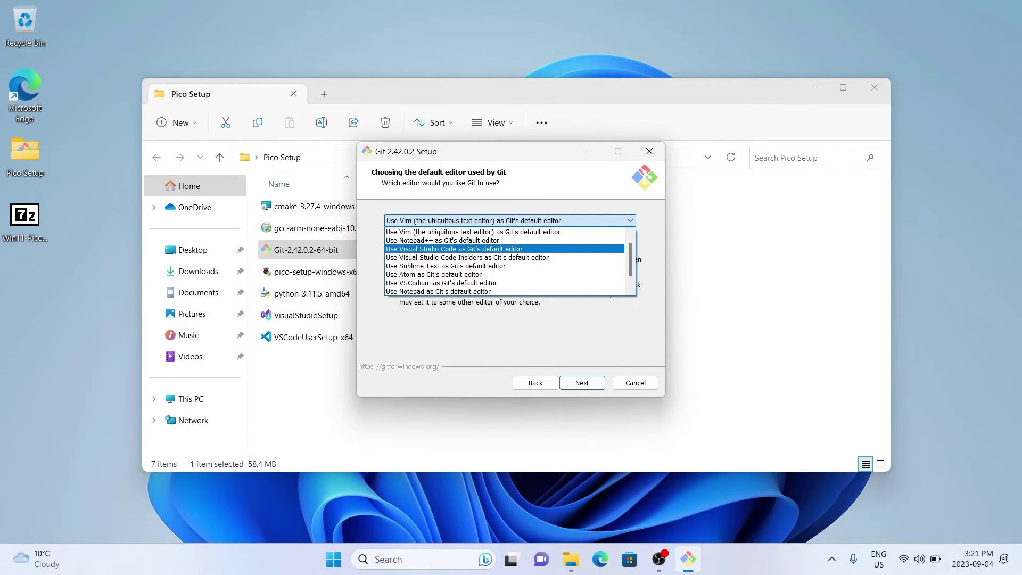
pyautogui.press('Return')
pyautogui.press('Tab')
pyautogui.press('Tab')
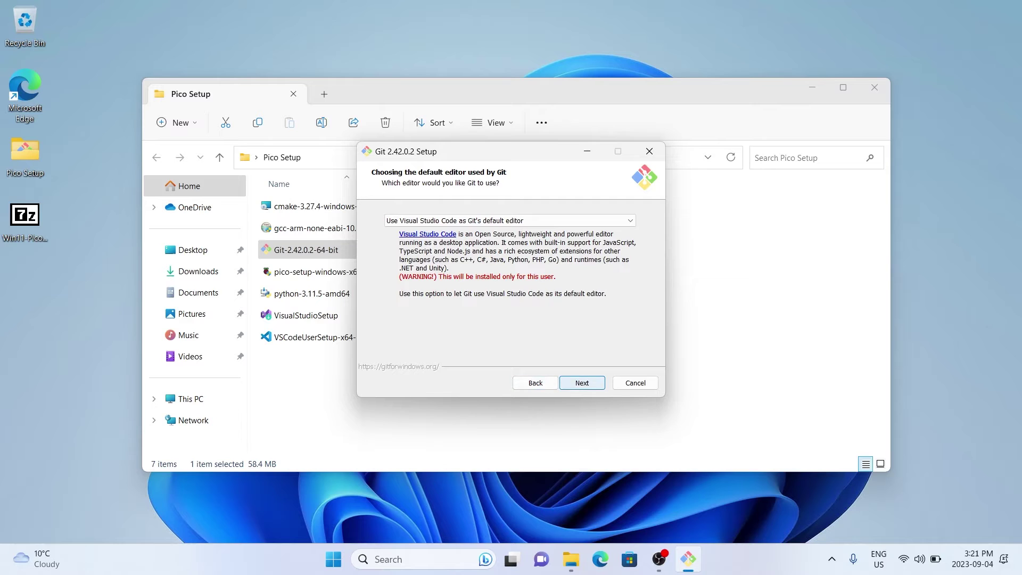
pyautogui.press('Return')
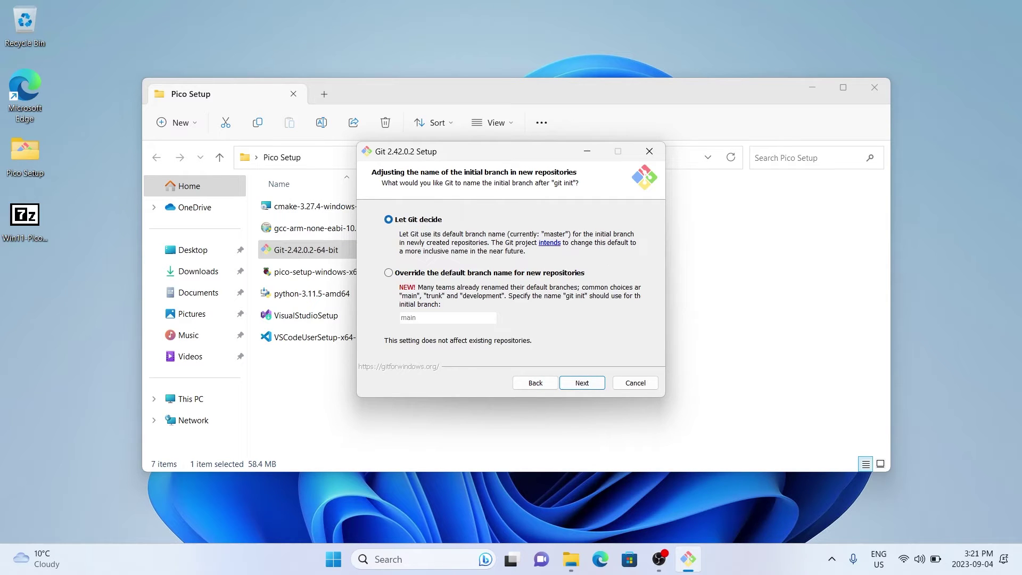
pyautogui.press('Return')
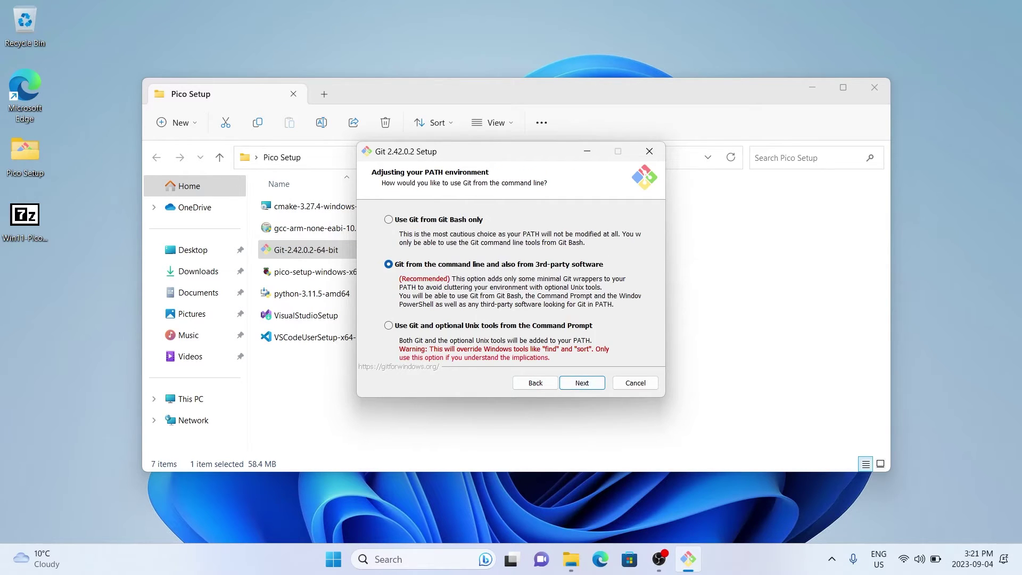
pyautogui.press('Return')
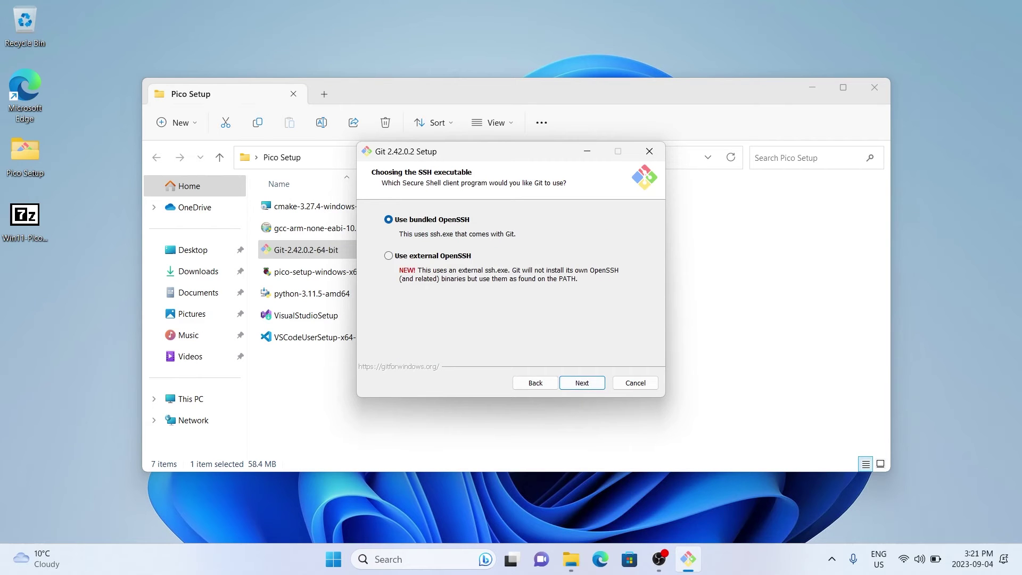
pyautogui.press('Return')
pyautogui.press('Return')
# Set checkout as-is, commit as-is line endings, keep remaining defaults, and install Git
pyautogui.click(389, 272)
pyautogui.press('Down')
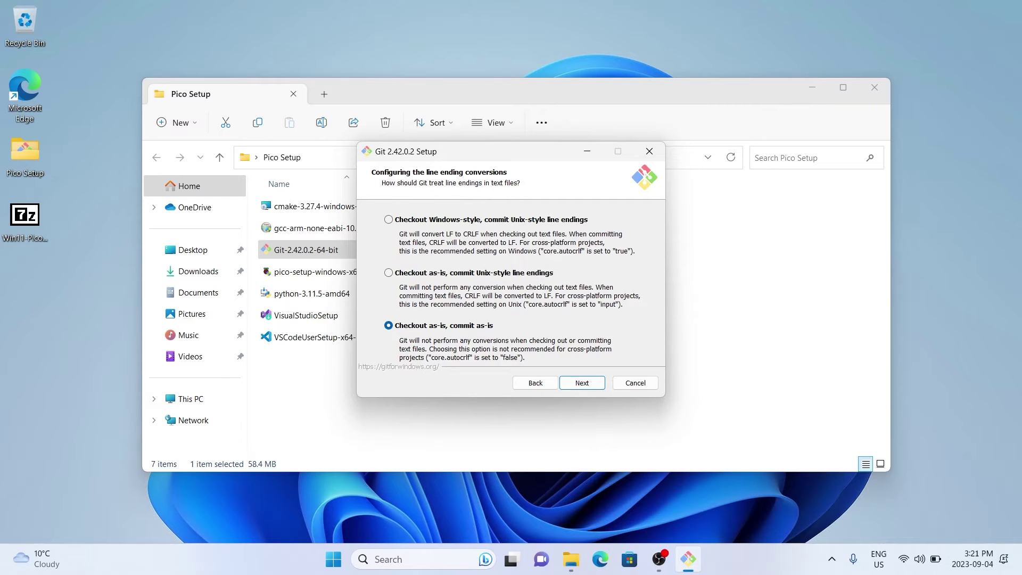
pyautogui.click(582, 383)
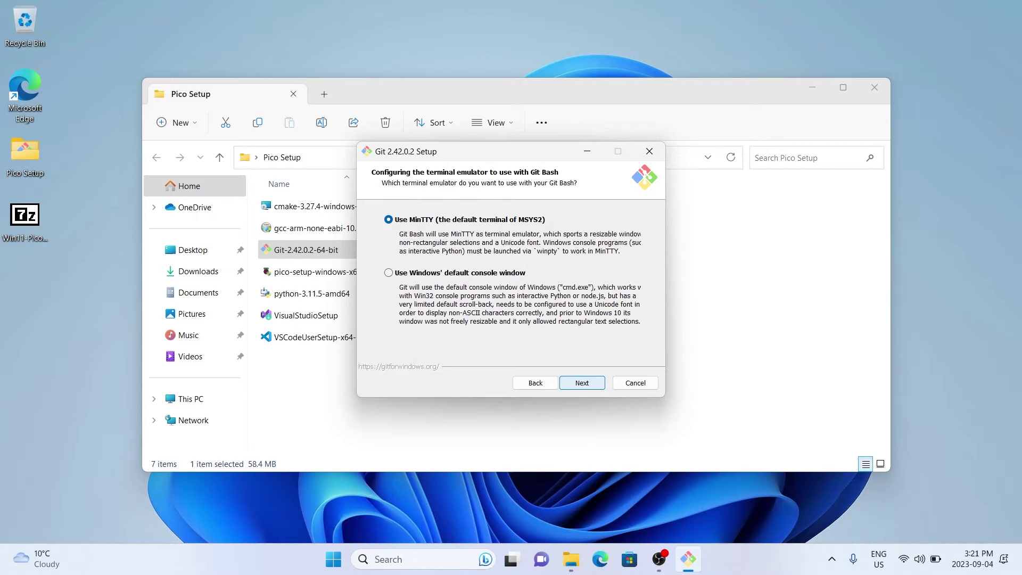
pyautogui.click(582, 383)
pyautogui.click(581, 382)
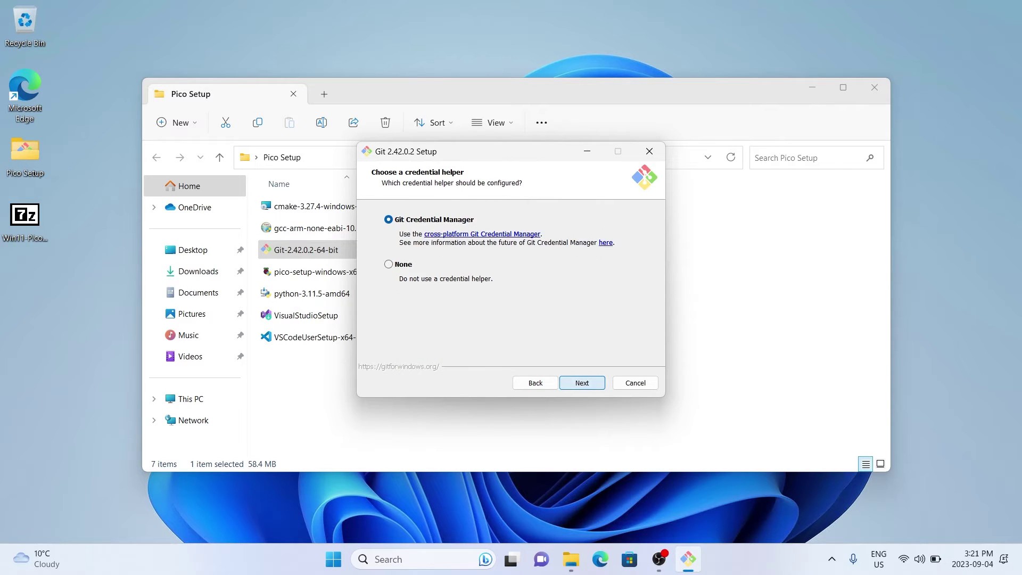
pyautogui.click(582, 382)
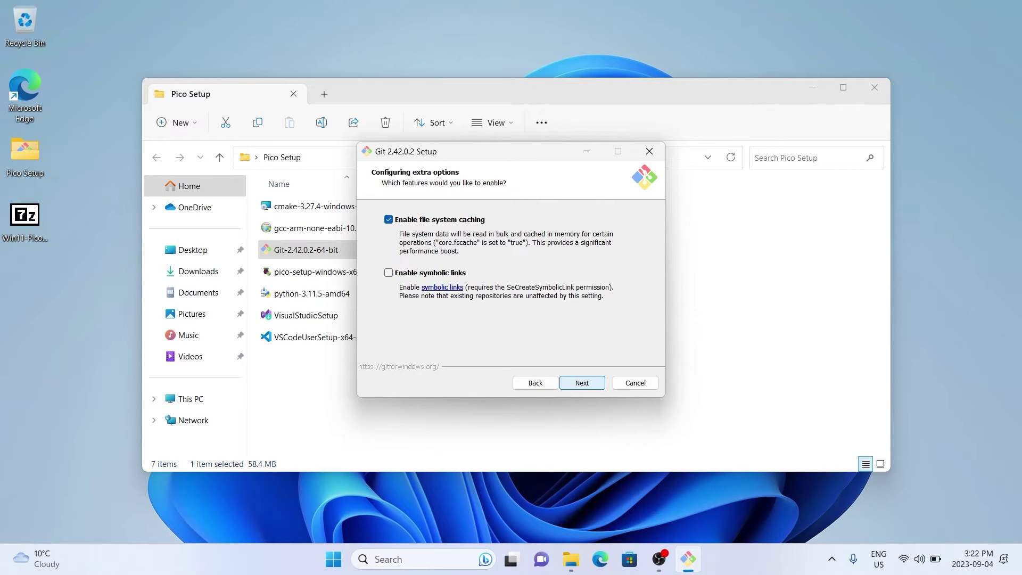
pyautogui.click(582, 383)
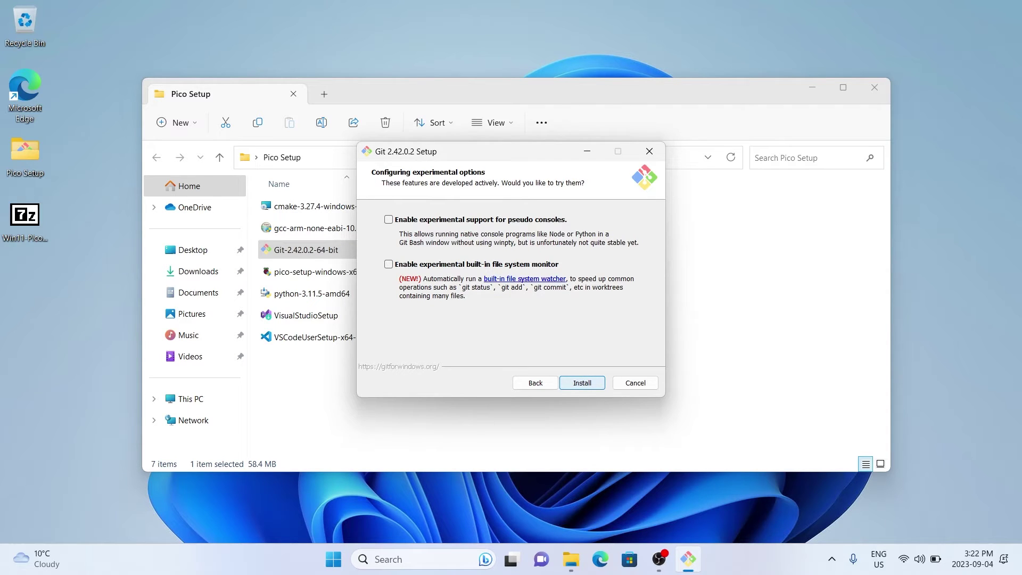
pyautogui.click(582, 383)
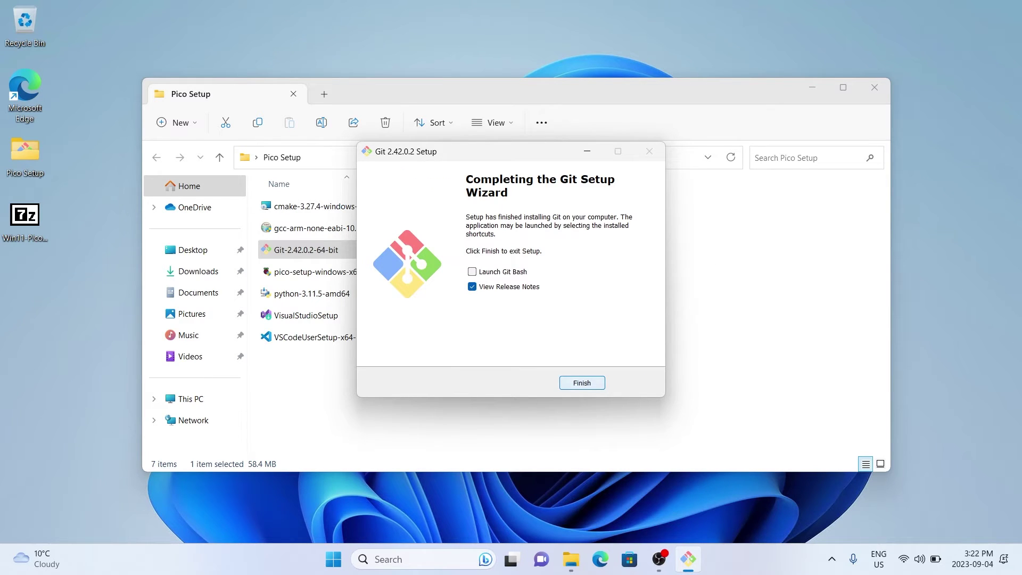
# Close the finished Git wizard and the Pico Setup folder window
pyautogui.press('Return')
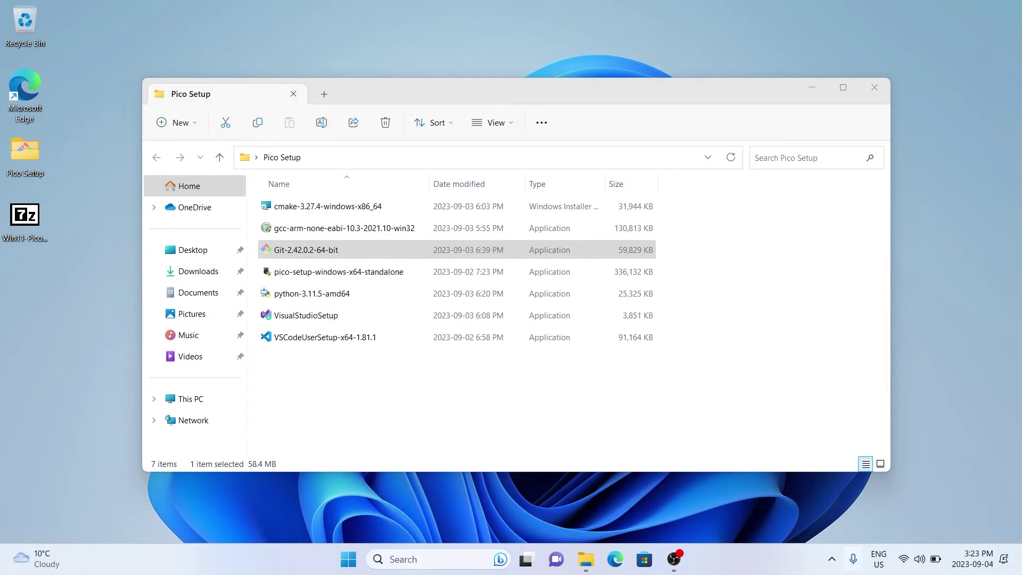
pyautogui.hotkey('alt', 'F4')
pyautogui.press('super')
# Launch Command Prompt as administrator from a 'cmd' search and move its window toward the centre
pyautogui.click(676, 513)
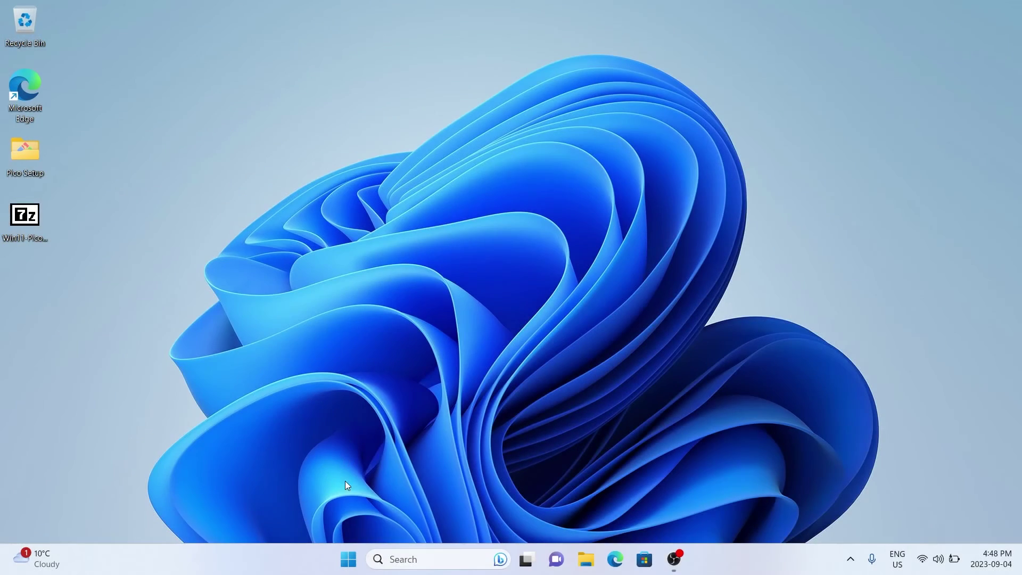
pyautogui.click(428, 561)
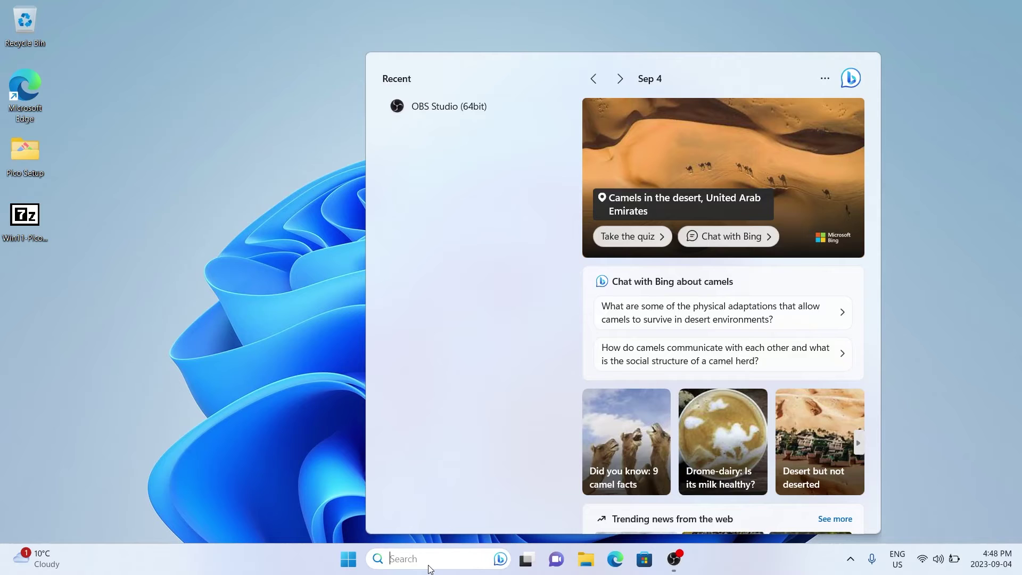
pyautogui.write('cmd')
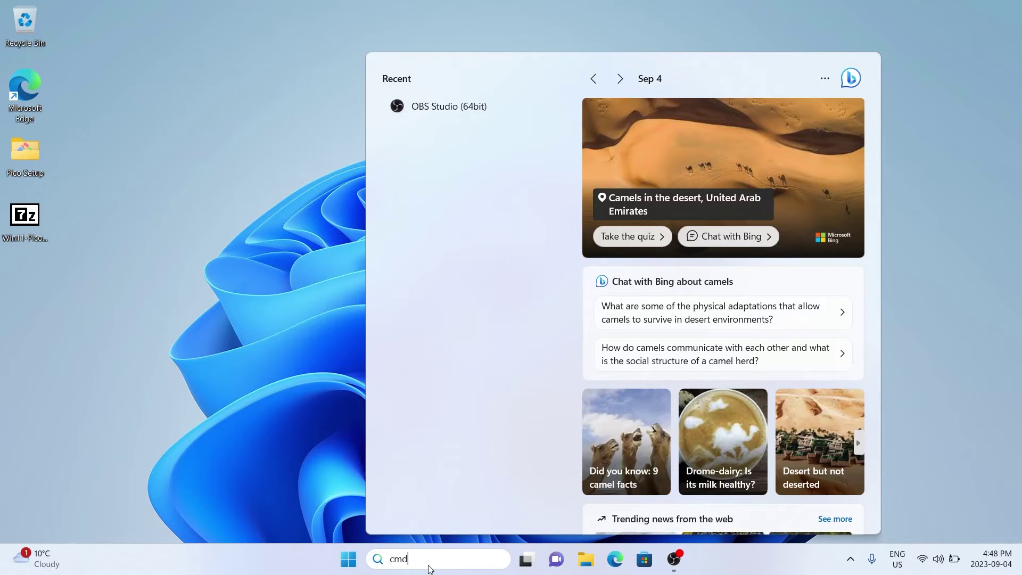
pyautogui.click(690, 263)
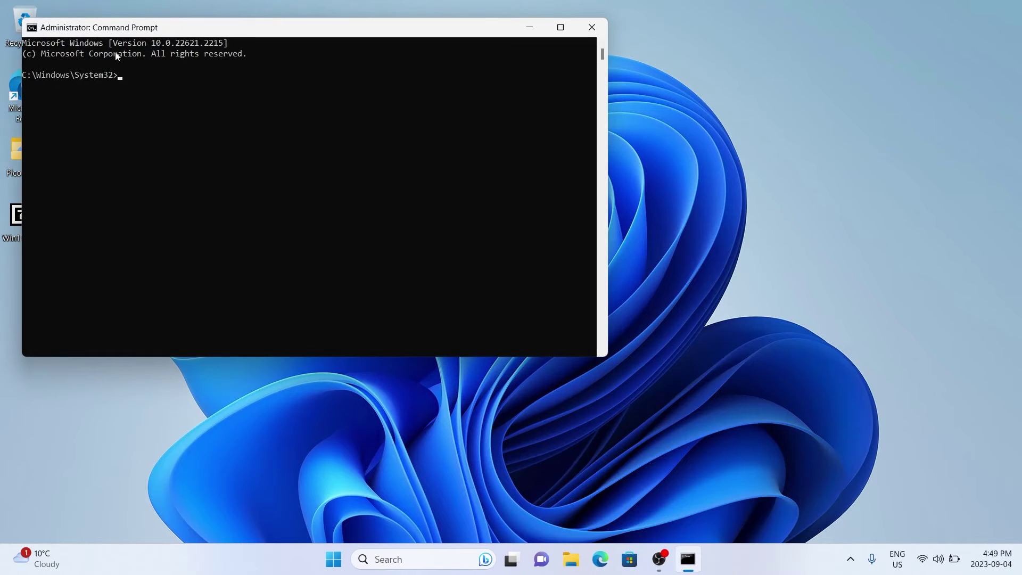
pyautogui.moveTo(130, 29); pyautogui.dragTo(249, 117)
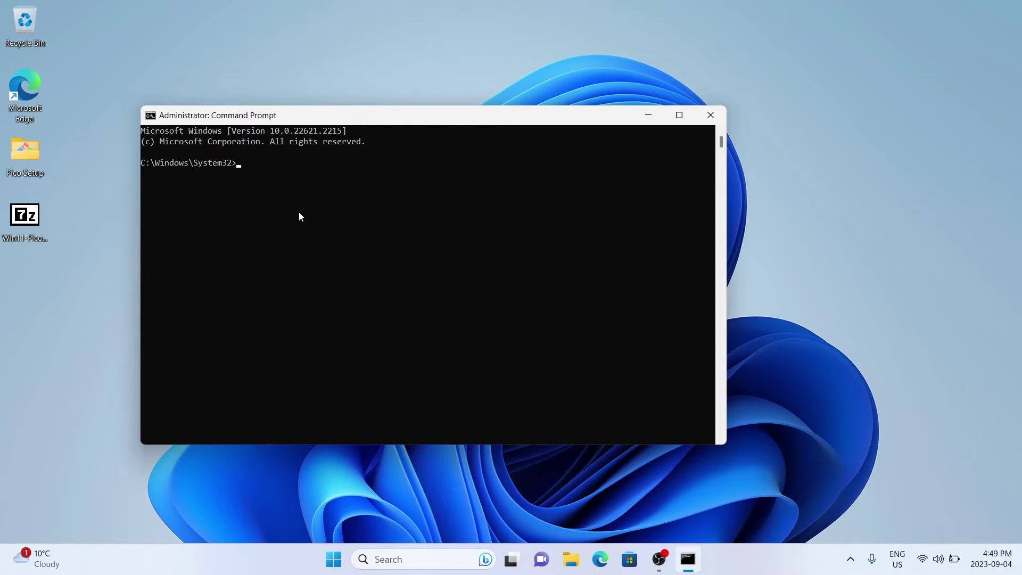
# Go up from System32 to the root of C: with cd.. twice and list it with dir after ls fails
pyautogui.write('cd..\\')
pyautogui.press('BackSpace')
pyautogui.press('Return')
pyautogui.write('cd..')
pyautogui.press('Return')
pyautogui.write('ls')
pyautogui.press('Return')
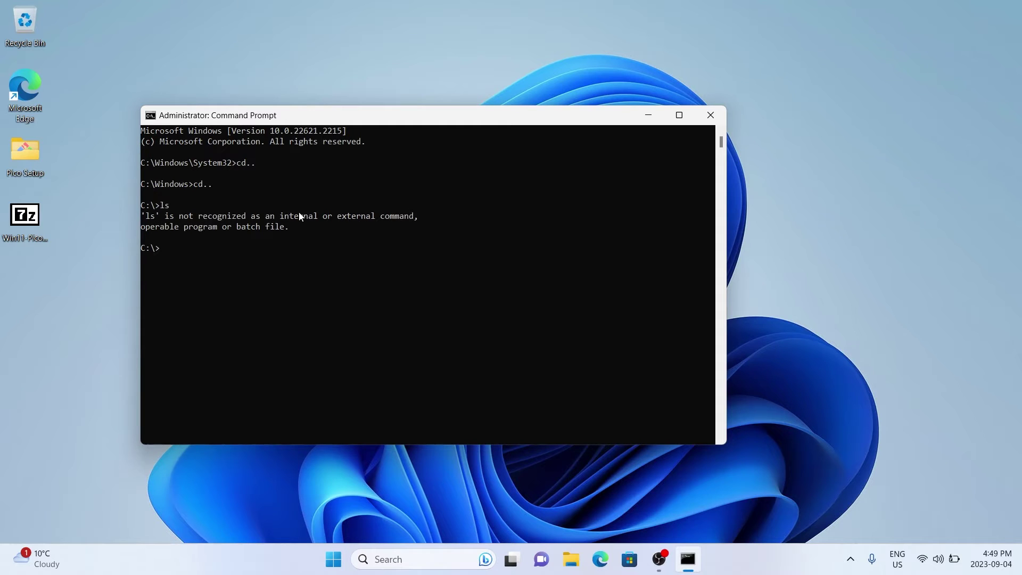
pyautogui.write('dir')
pyautogui.press('Return')
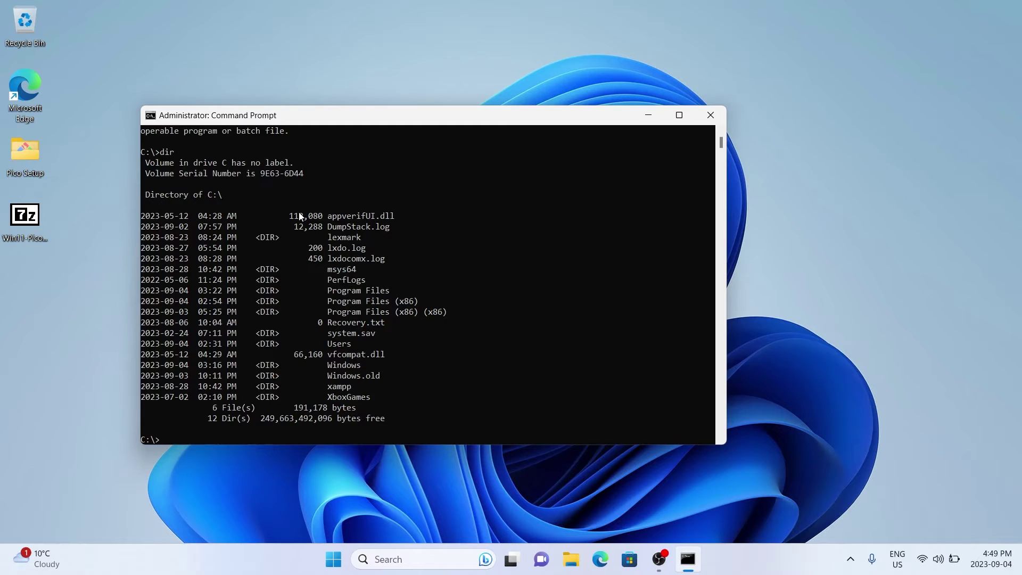
# Change into C:\Users\Dev and enter the mkdir Code command
pyautogui.write('cd users')
pyautogui.press('Return')
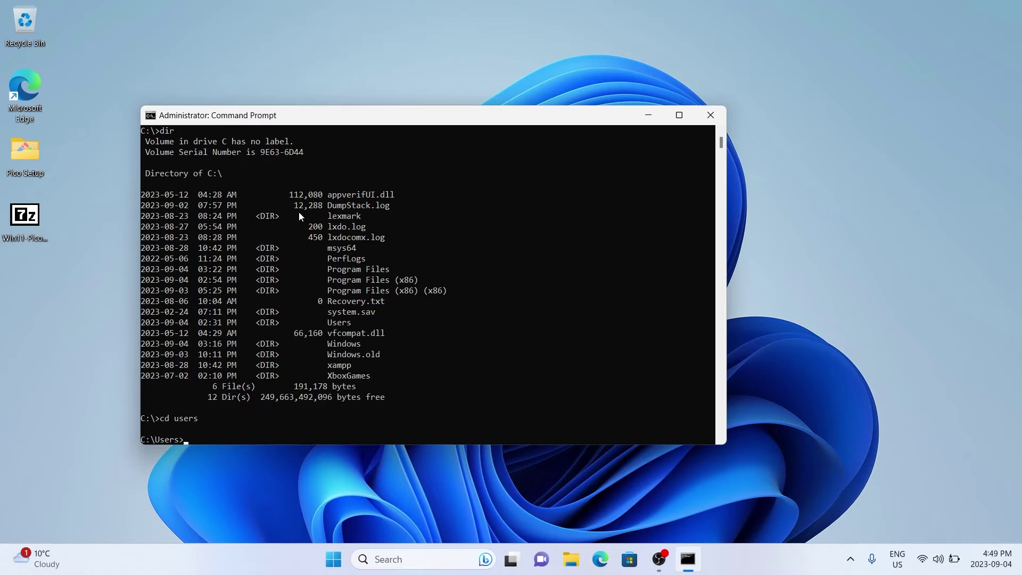
pyautogui.write('cd')
pyautogui.write('dev')
pyautogui.press('Return')
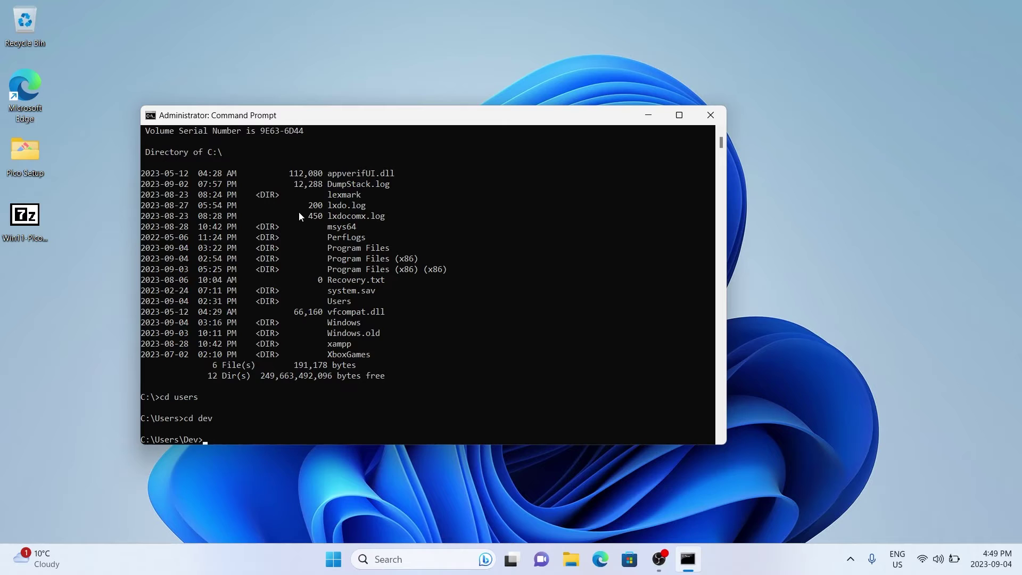
pyautogui.write('mkdir Code')
# Create the Code folder and change into it
pyautogui.press('Return')
pyautogui.write('cd')
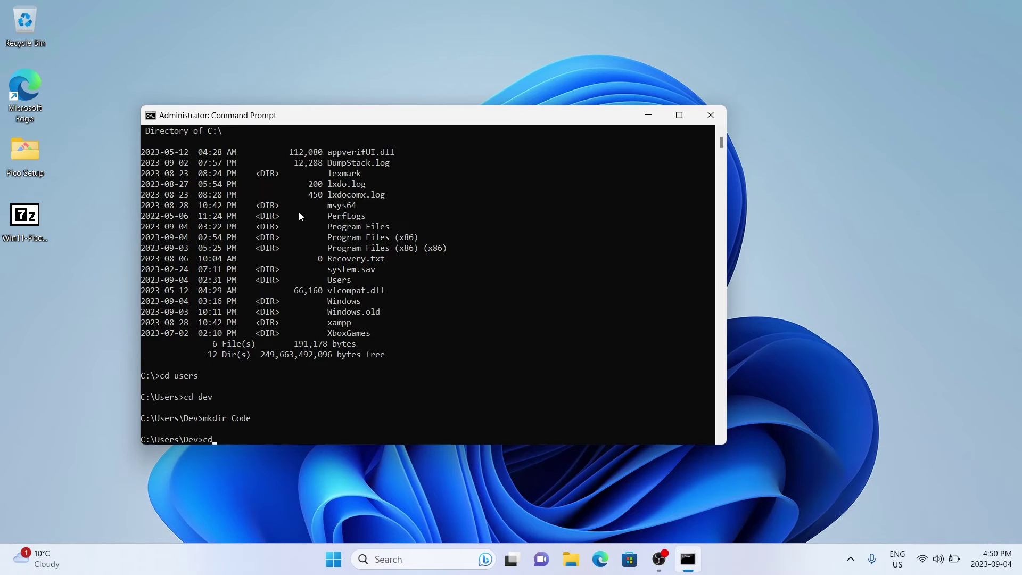
pyautogui.write(' Code')
pyautogui.press('Return')
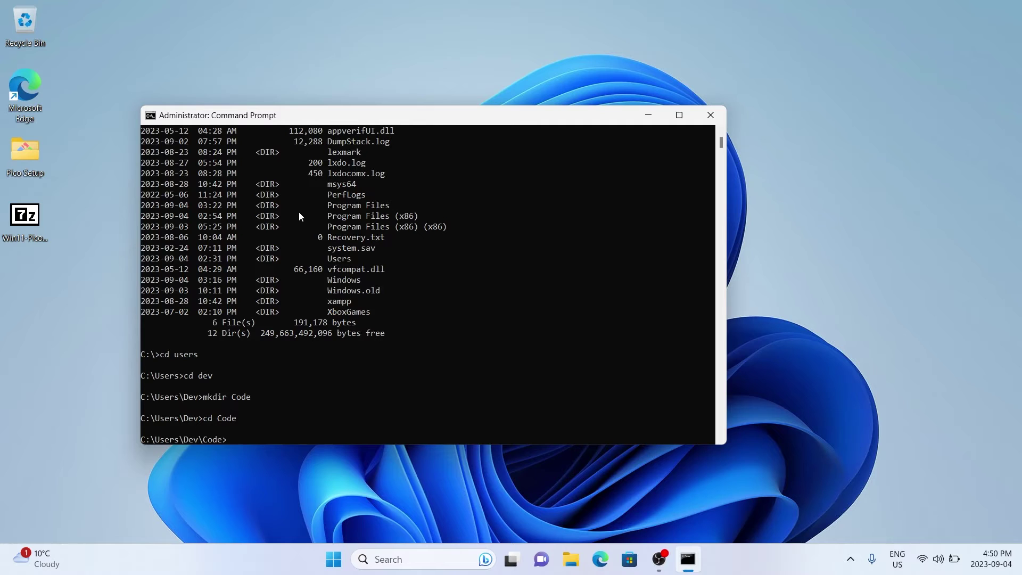
# Clone the pico-sdk master branch from github.com/raspberrypi/pico-sdk.git and enter the pico-sdk folder
pyautogui.write('git clone -b master https://github.com/raspberrypi')
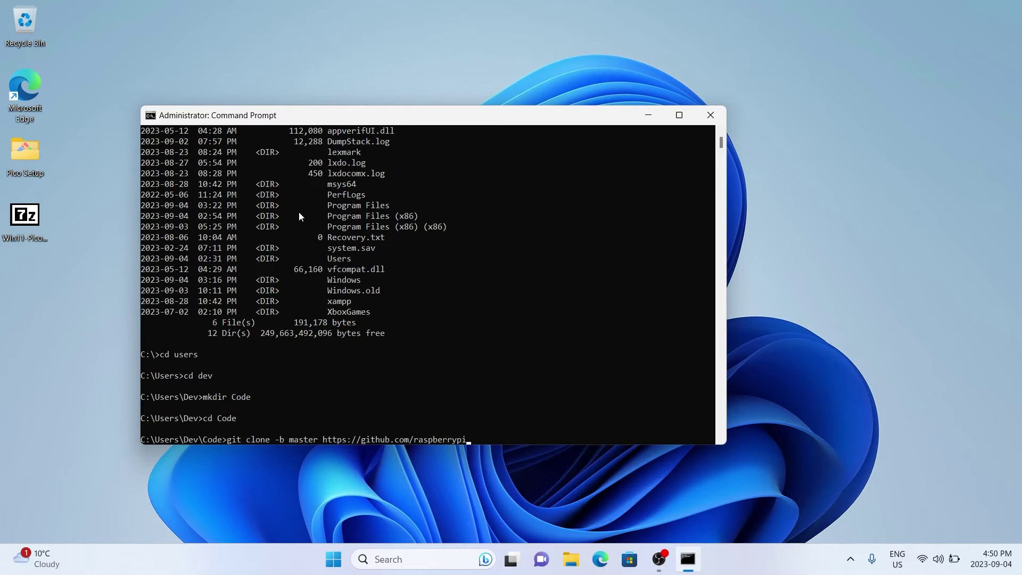
pyautogui.write('/pico-sdk.git')
pyautogui.press('Return')
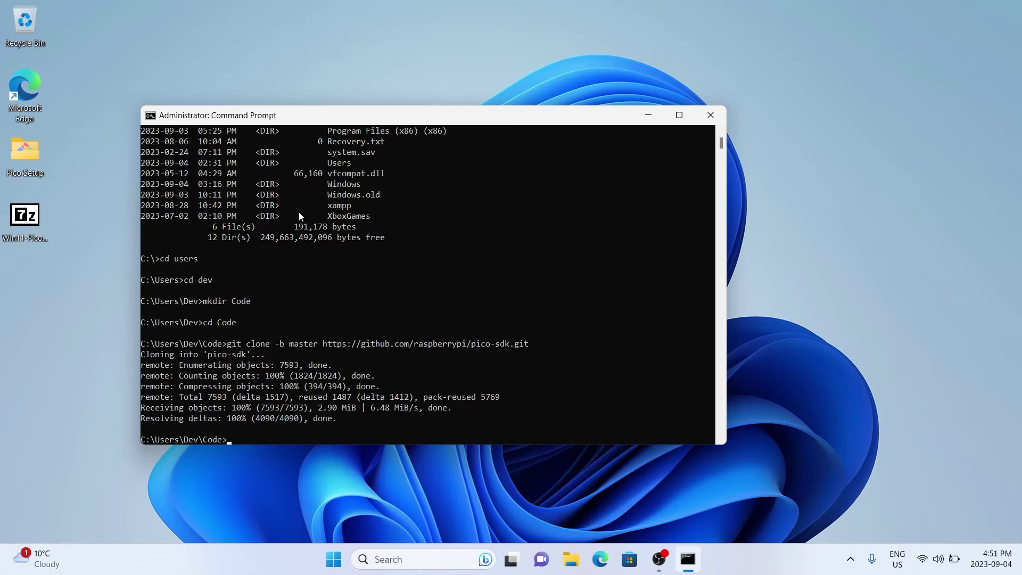
pyautogui.write('cd pico-sdk')
pyautogui.press('Return')
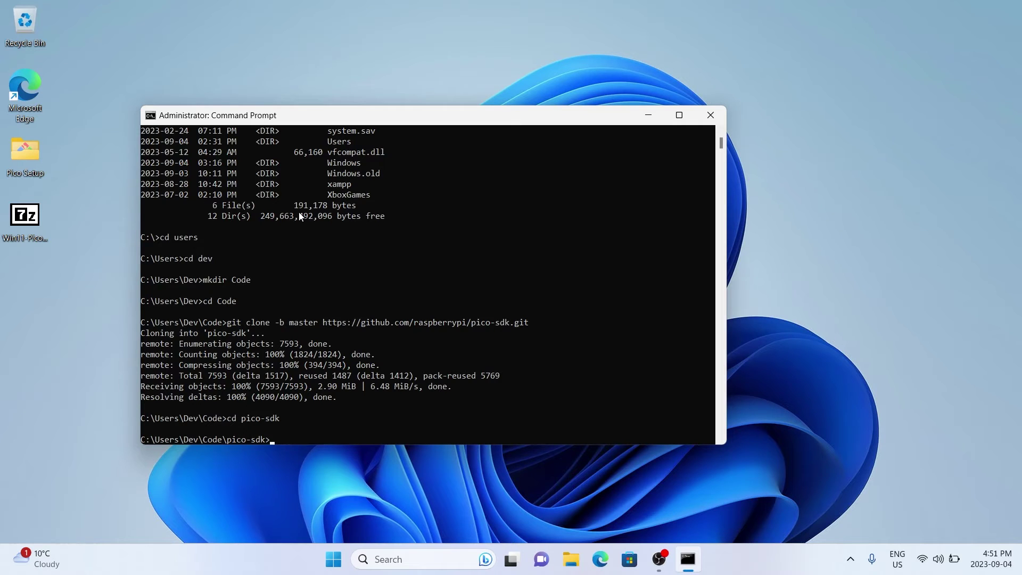
# Run git submodule update --init in pico-sdk, then return to C:\Users\Dev\Code with cd..
pyautogui.write('git submodule update --init')
pyautogui.press('Return')
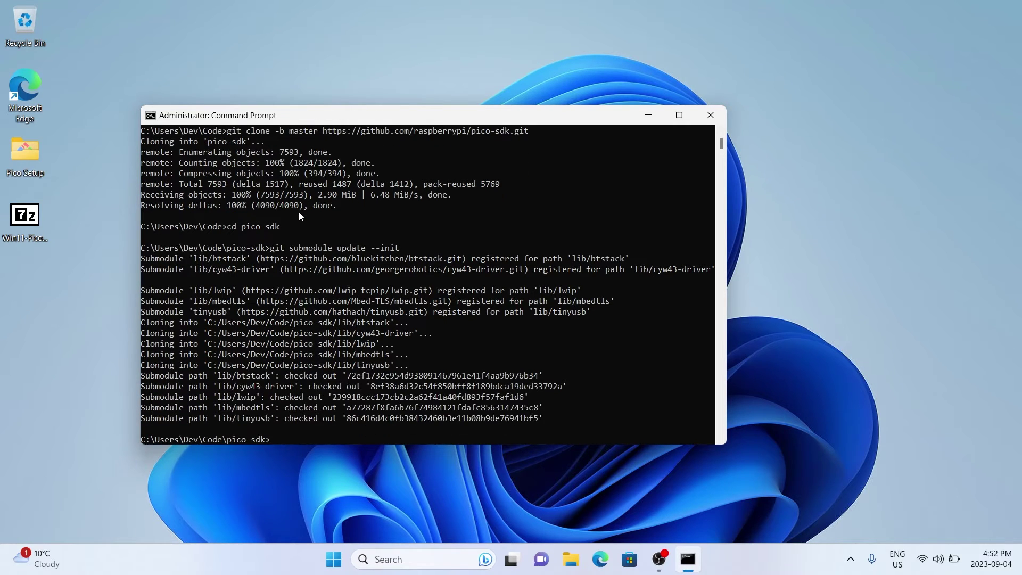
pyautogui.write('cd..')
pyautogui.press('Return')
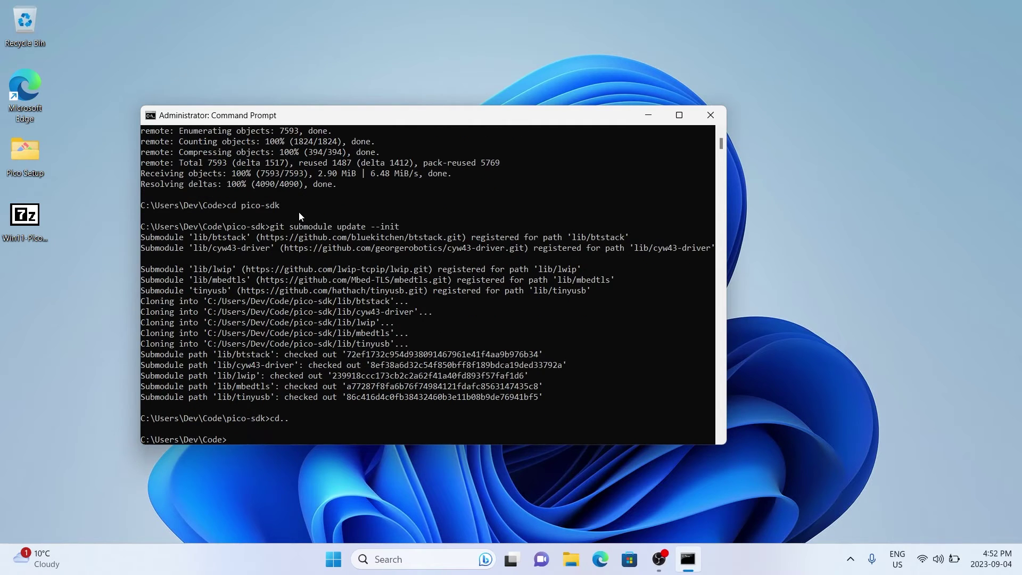
# Clone the pico-examples master branch from github.com/raspberrypi/pico-examples.git into the Code folder
pyautogui.write('git clone')
pyautogui.write('-b master https://github.com')
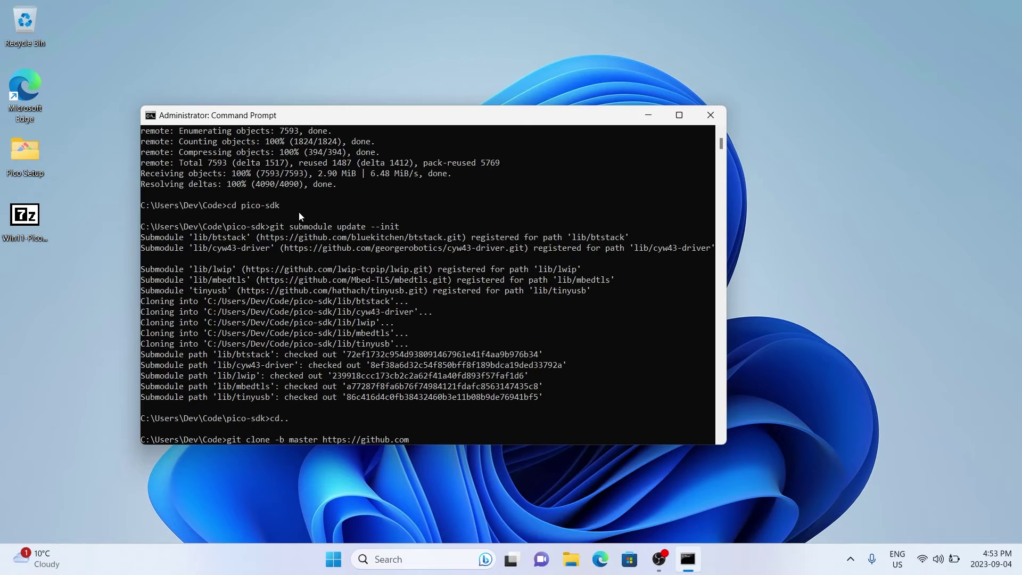
pyautogui.write('/raspberrypi/pico-examples.git')
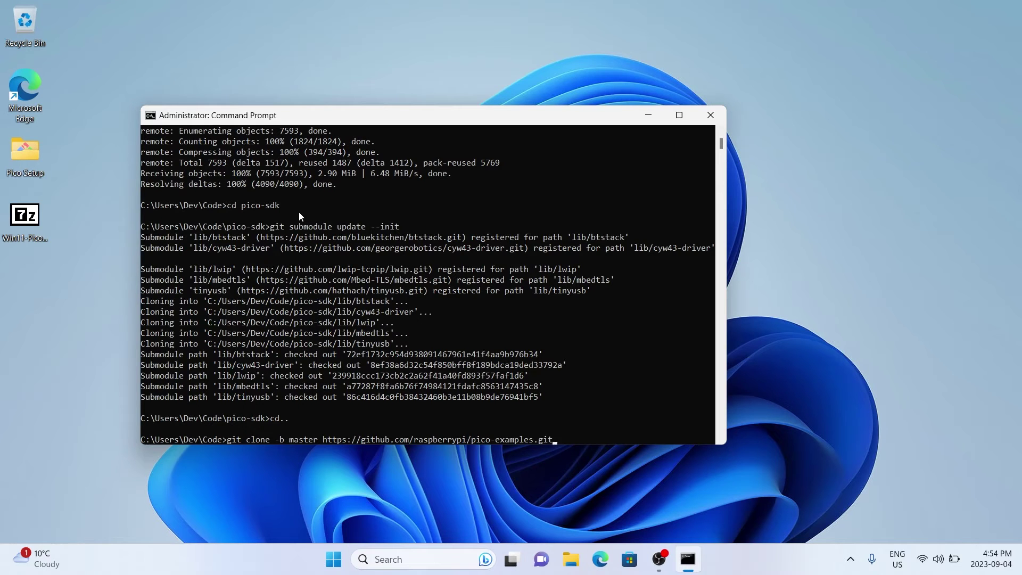
pyautogui.press('Return')
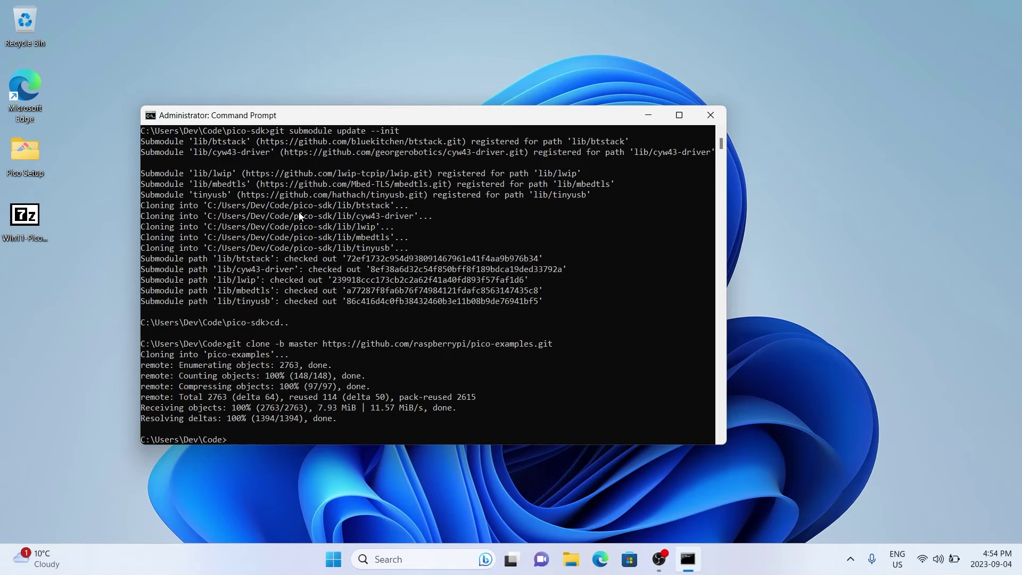
# List the Code folder with dir to confirm both clones, then close Command Prompt
pyautogui.write('dir')
pyautogui.press('Return')
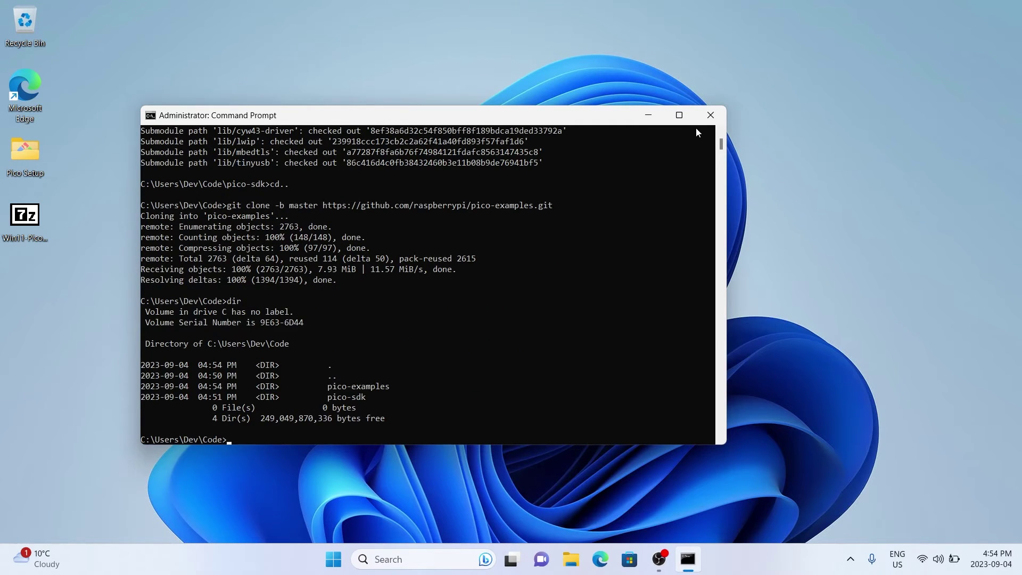
pyautogui.click(709, 116)
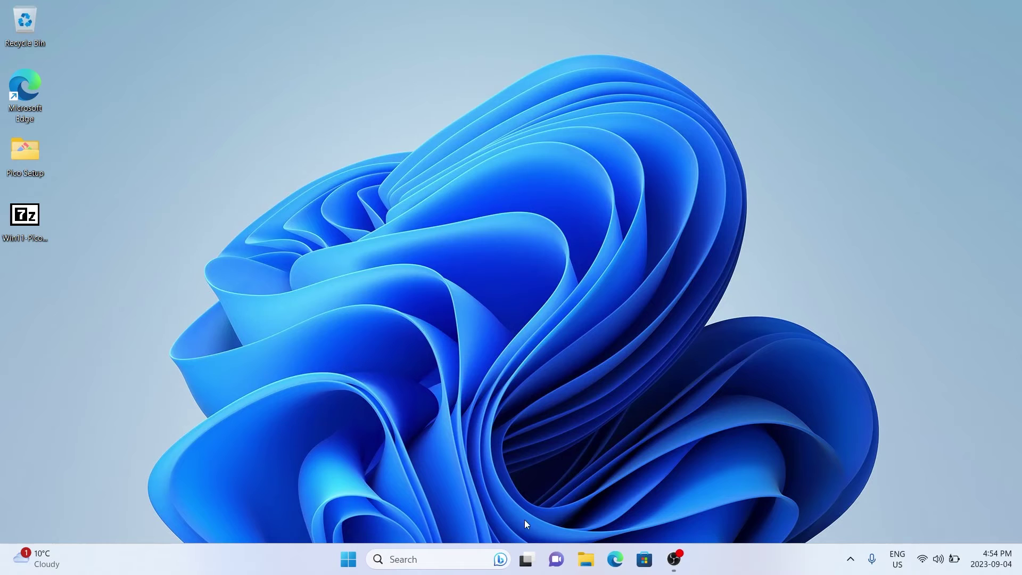
# Browse File Explorer to C:\Users\Dev\Code to check the pico-examples and pico-sdk folders
pyautogui.click(586, 559)
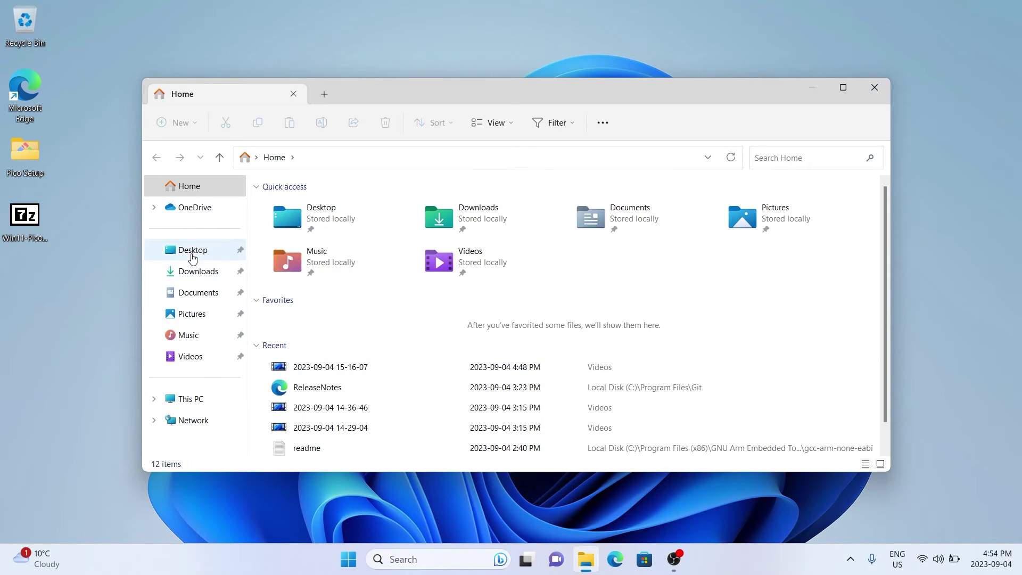
pyautogui.click(189, 398)
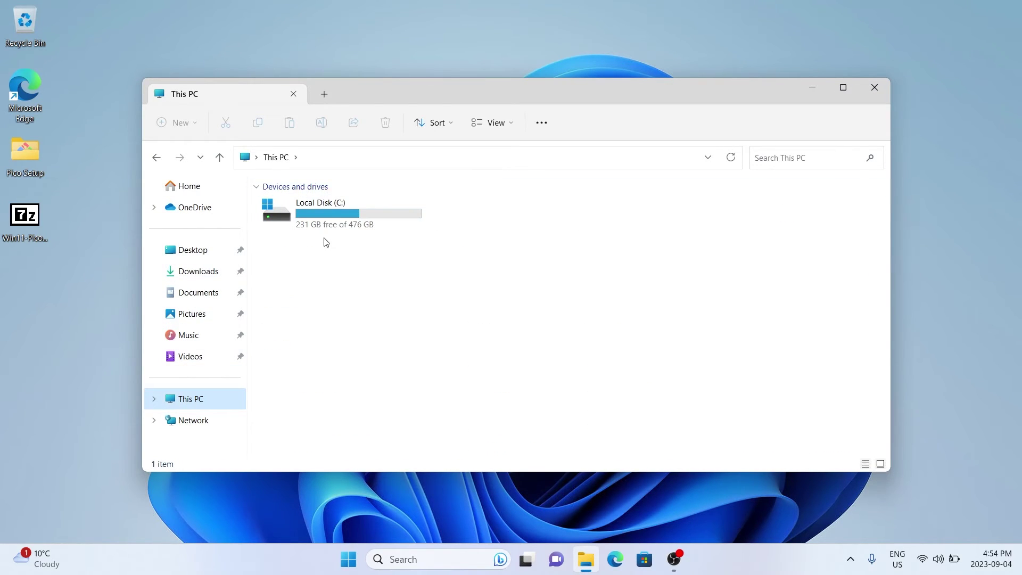
pyautogui.doubleClick(343, 228)
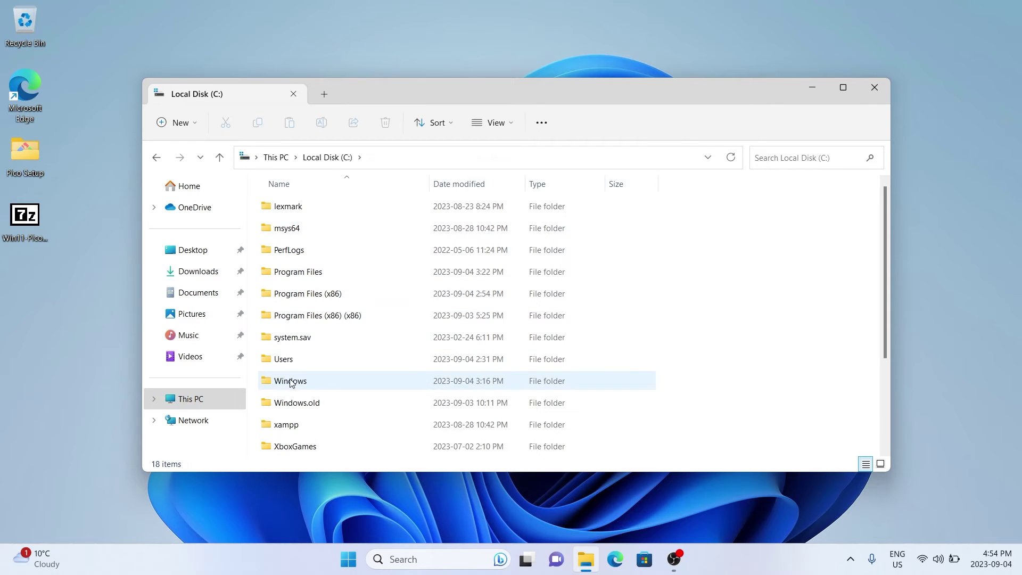
pyautogui.doubleClick(283, 359)
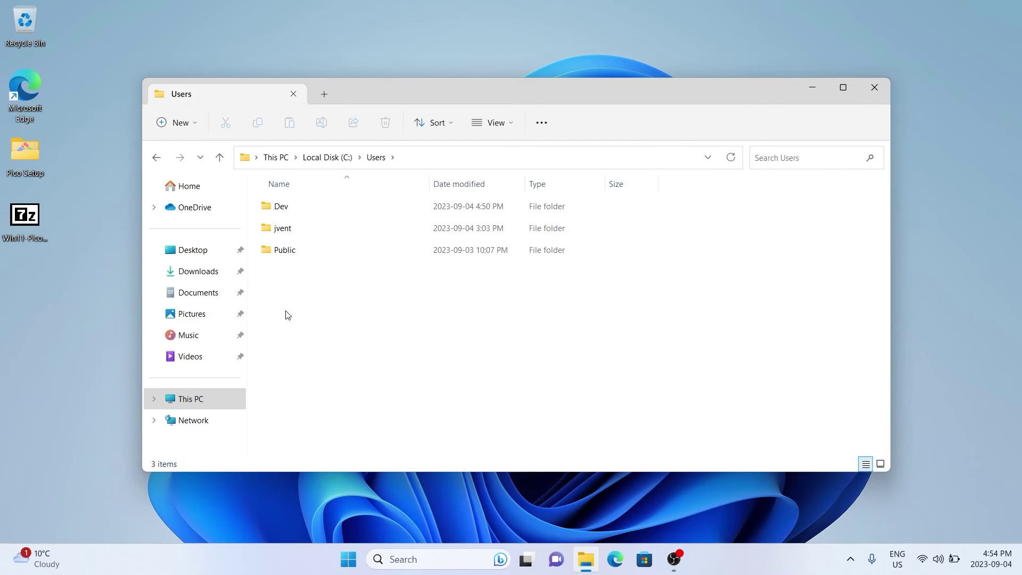
pyautogui.doubleClick(284, 213)
pyautogui.click(294, 273)
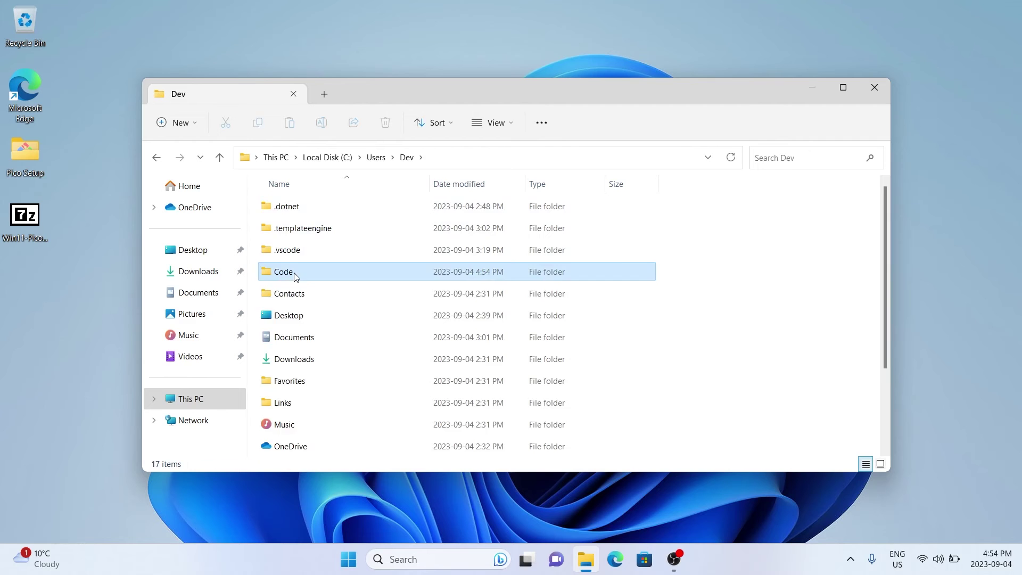
pyautogui.doubleClick(294, 275)
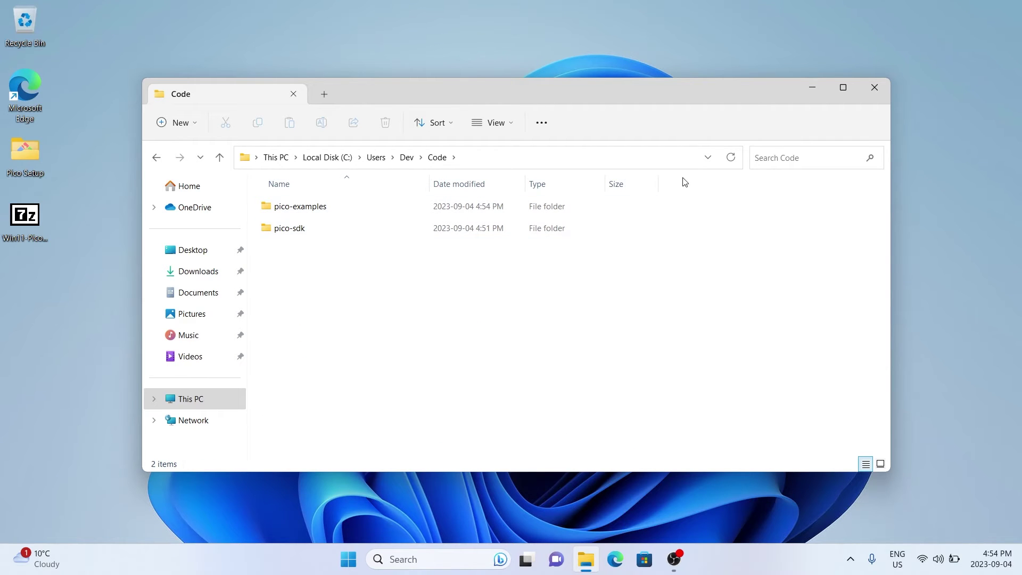
# Close File Explorer and search Windows for 'ter' to find Terminal
pyautogui.click(886, 95)
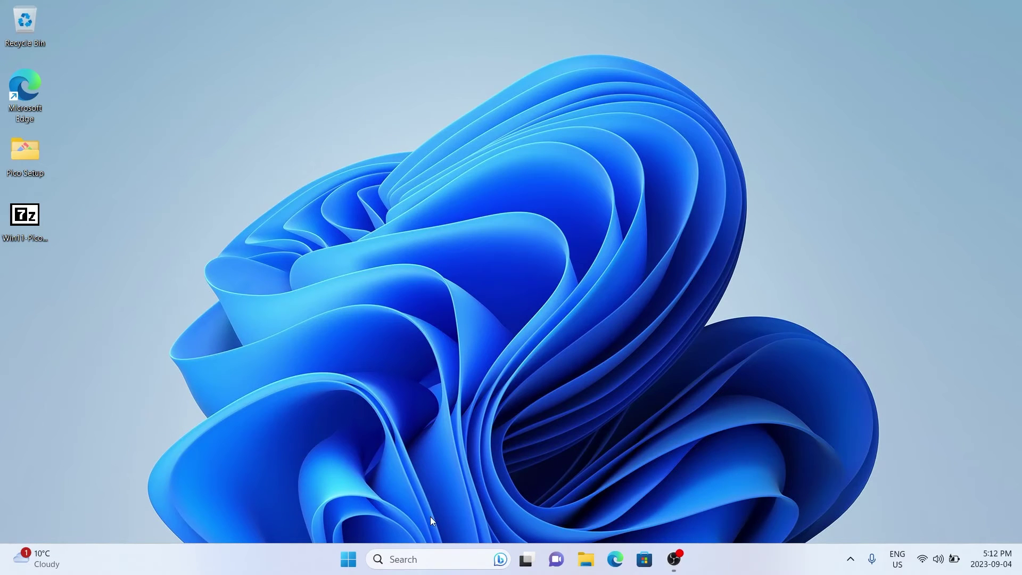
pyautogui.click(431, 560)
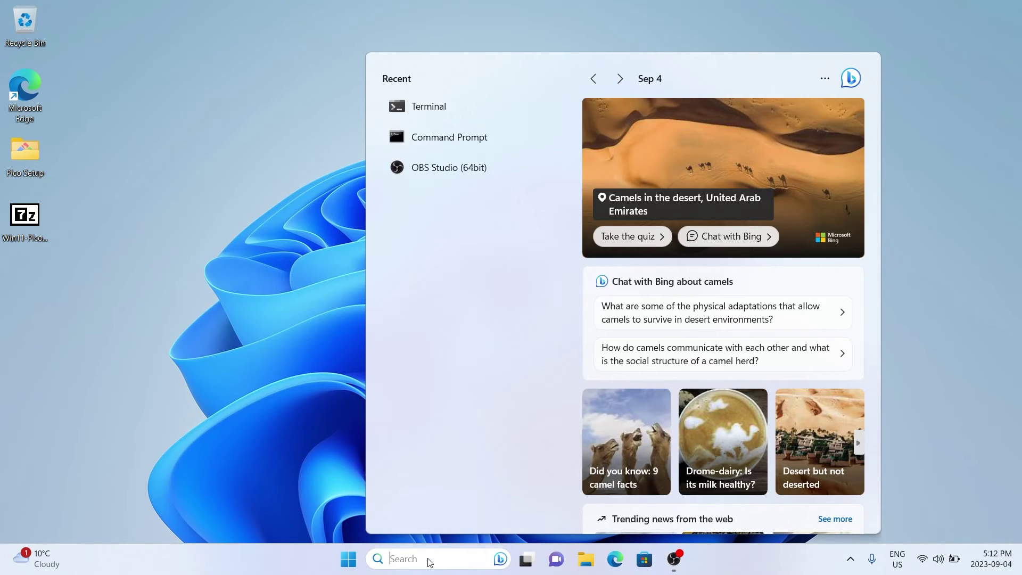
pyautogui.write('ter')
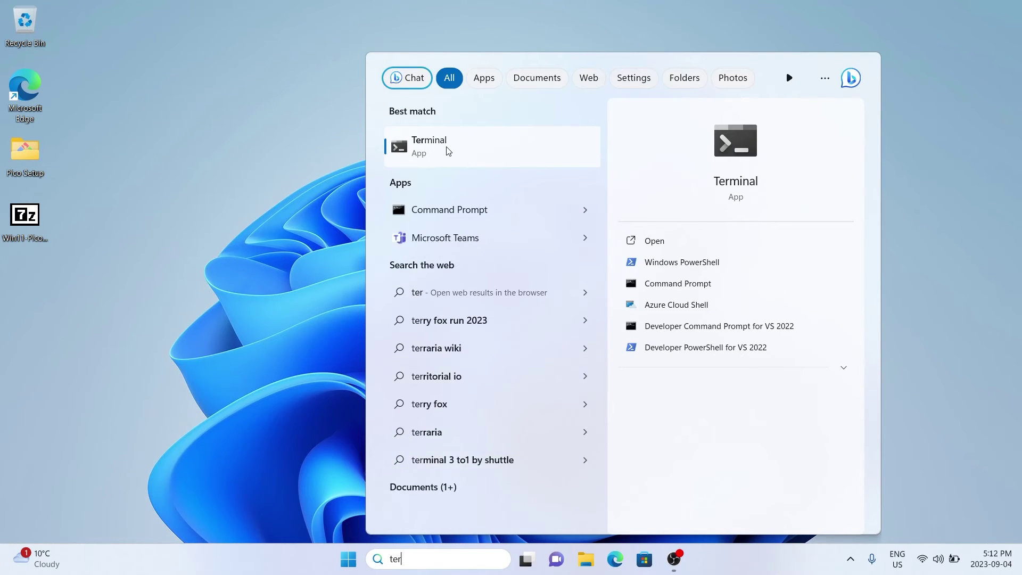
# Launch Windows Terminal and add a Developer Command Prompt for VS 2022 tab
pyautogui.click(448, 151)
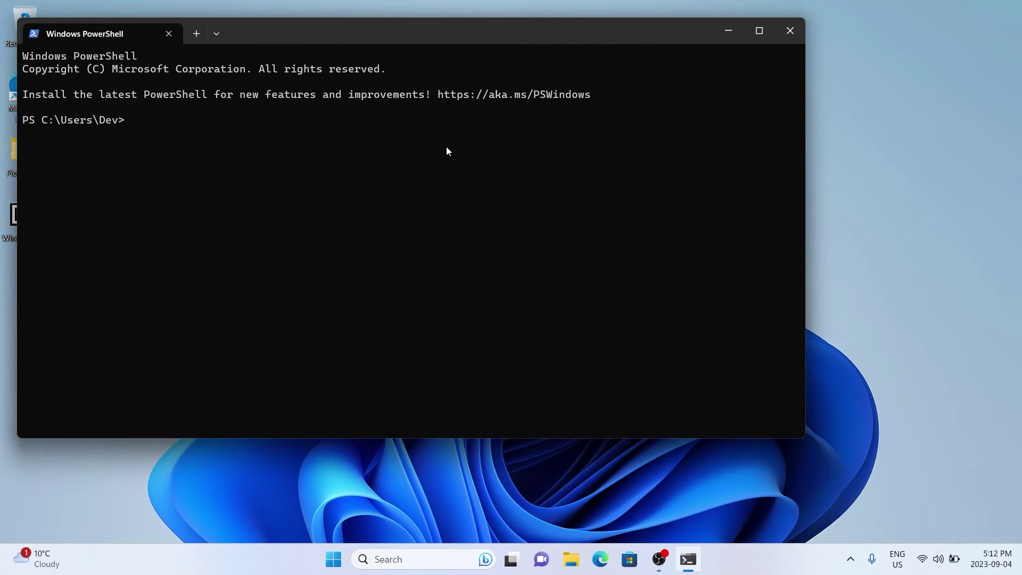
pyautogui.click(216, 37)
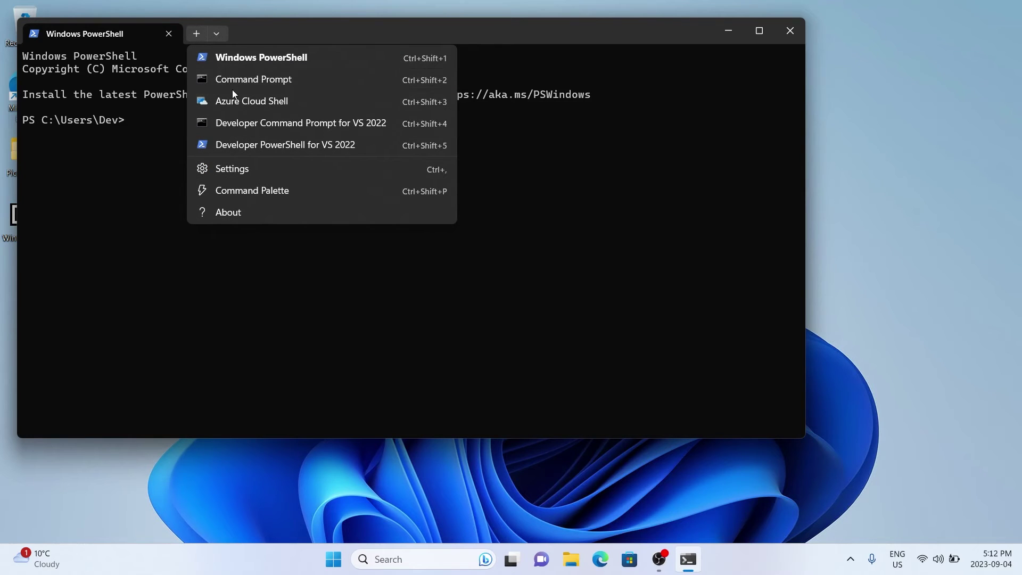
pyautogui.click(266, 128)
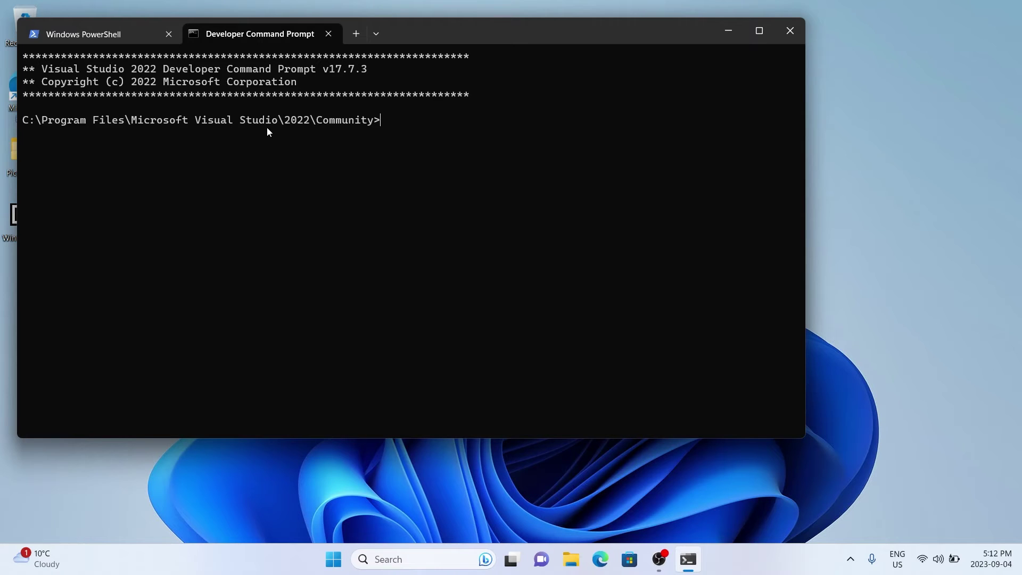
# Go to c:\users\dev\code\pico-examples, create a build folder and change into it
pyautogui.write('cd c:\\users\\dev\\]')
pyautogui.press('BackSpace')
pyautogui.write('code')
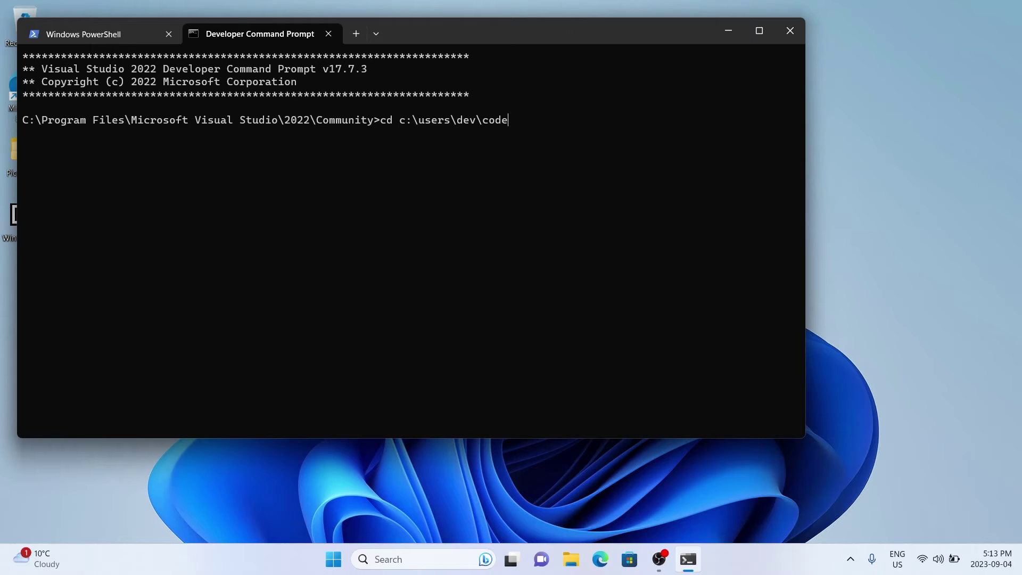
pyautogui.press('Return')
pyautogui.write('cd pic')
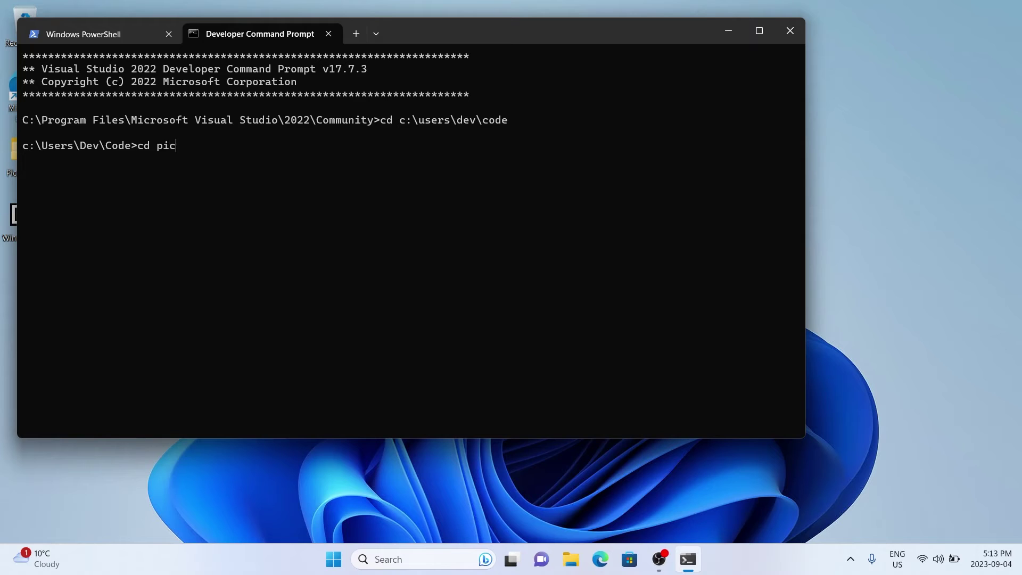
pyautogui.write('o-examples')
pyautogui.press('Return')
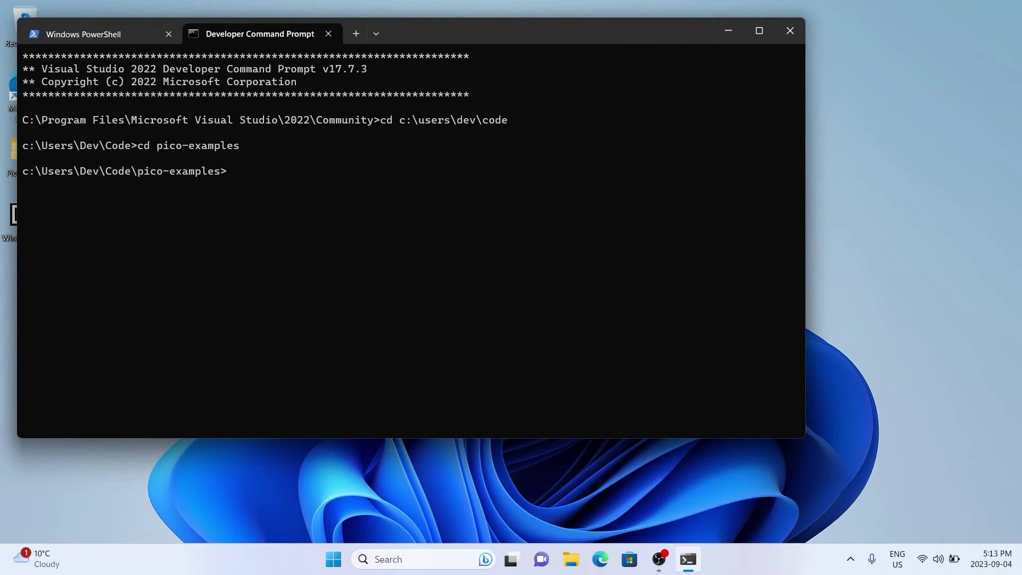
pyautogui.write('mkdir build')
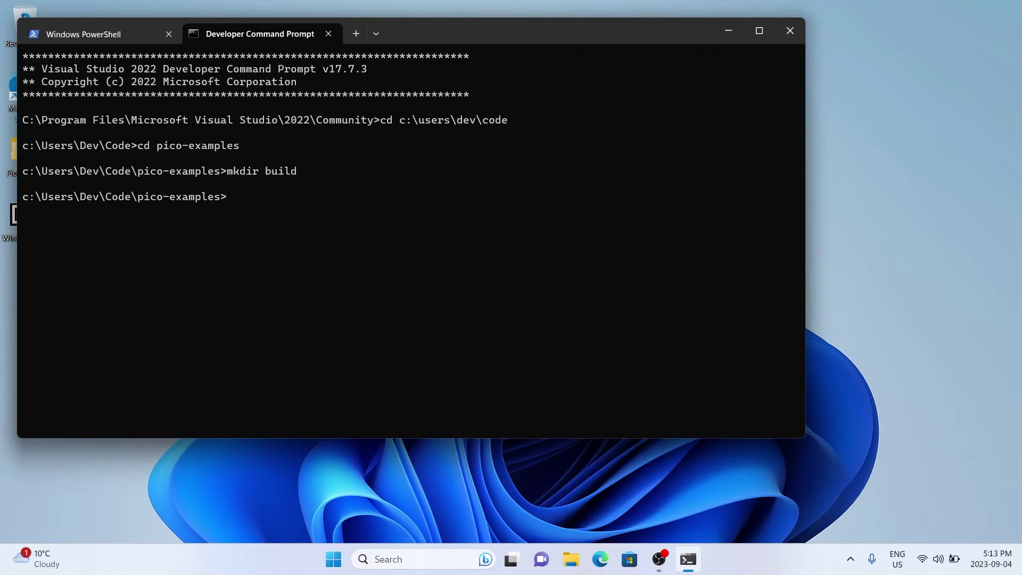
pyautogui.write('cd build')
pyautogui.press('Return')
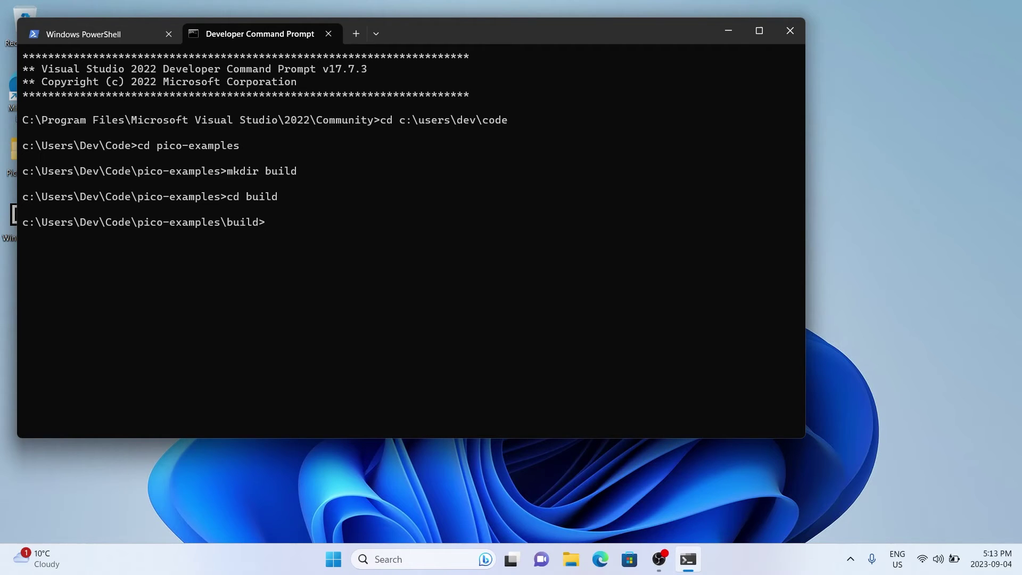
# Run cmake -G "NMake Makefiles" .. to configure the examples
pyautogui.write('cmsk')
pyautogui.write('ak')
pyautogui.write('e -G')
pyautogui.write(' "NMAK')
pyautogui.press('BackSpace')
pyautogui.press('BackSpace')
pyautogui.write('ake M')
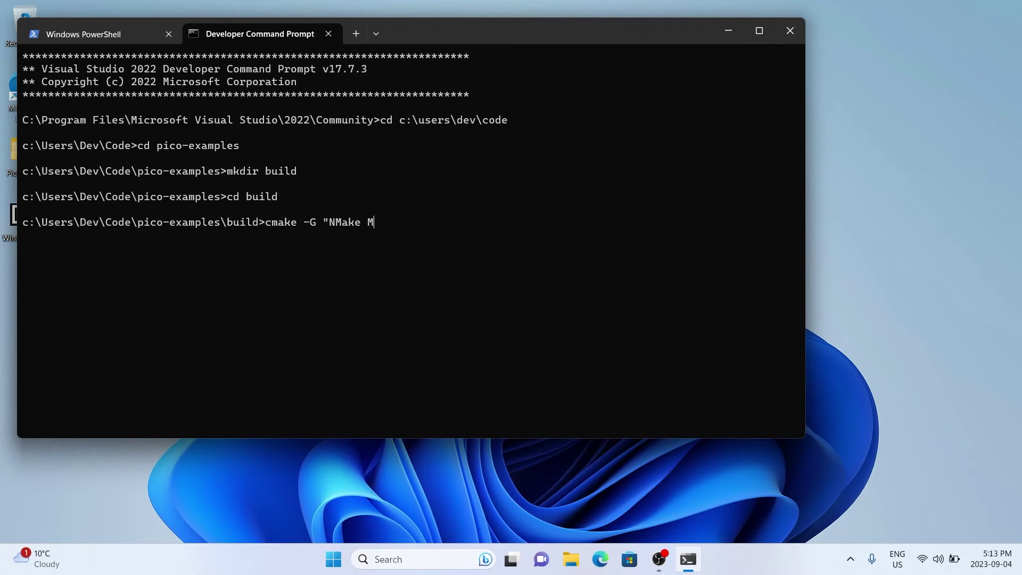
pyautogui.write('akefiles')
pyautogui.write('" ..')
pyautogui.press('Return')
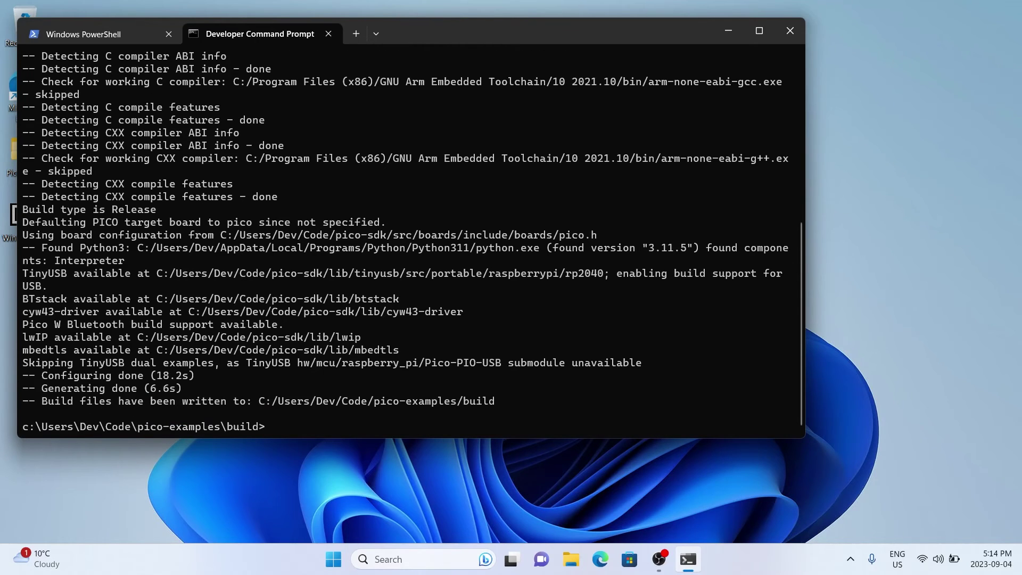
# Build all pico-examples with nmake and list the build folder with dir
pyautogui.write('mal')
pyautogui.write('ke')
pyautogui.press('Return')
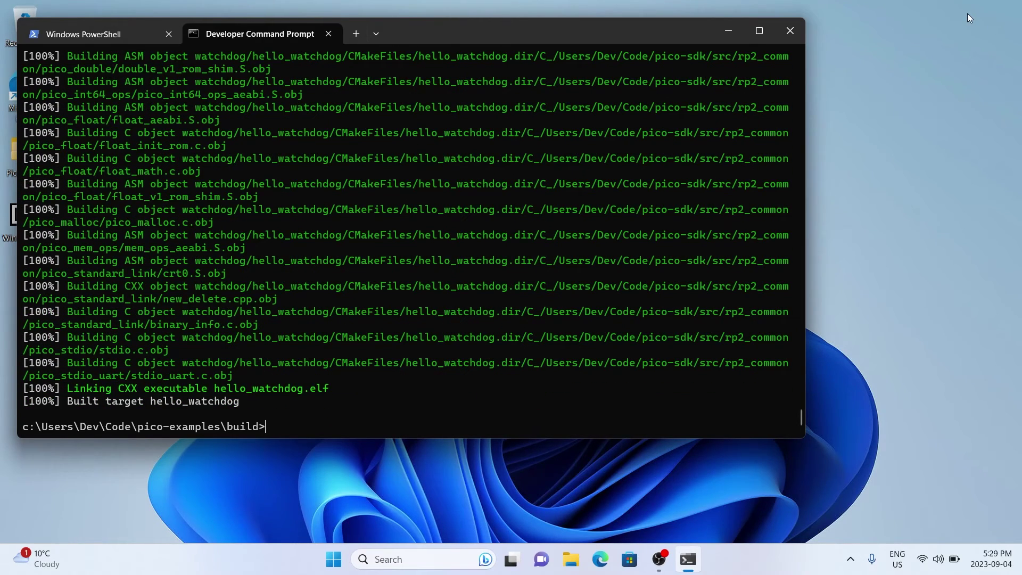
pyautogui.write('dir')
pyautogui.press('Return')
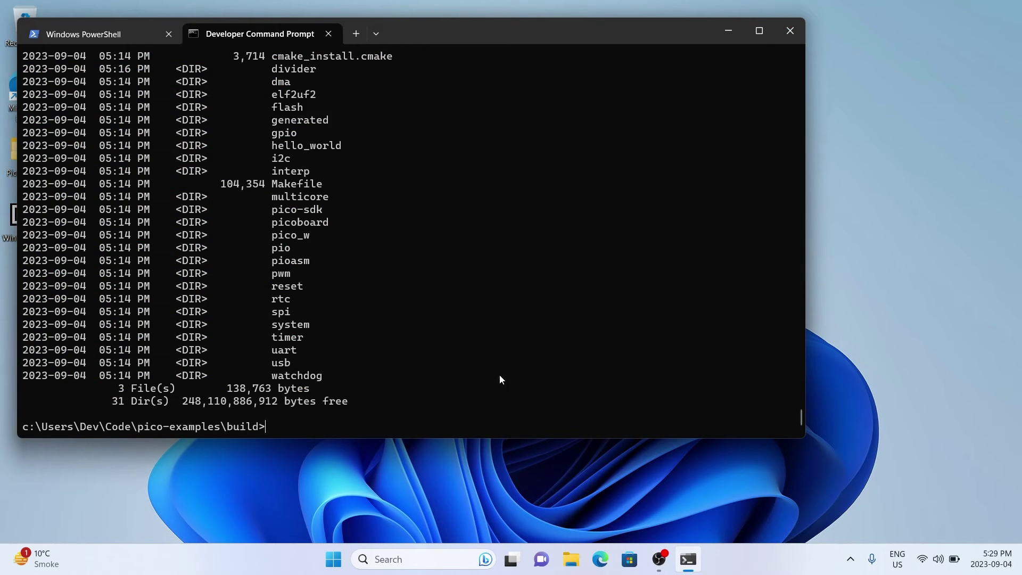
# Open File Explorer and browse to C:\Users\Dev\Code
pyautogui.click(568, 564)
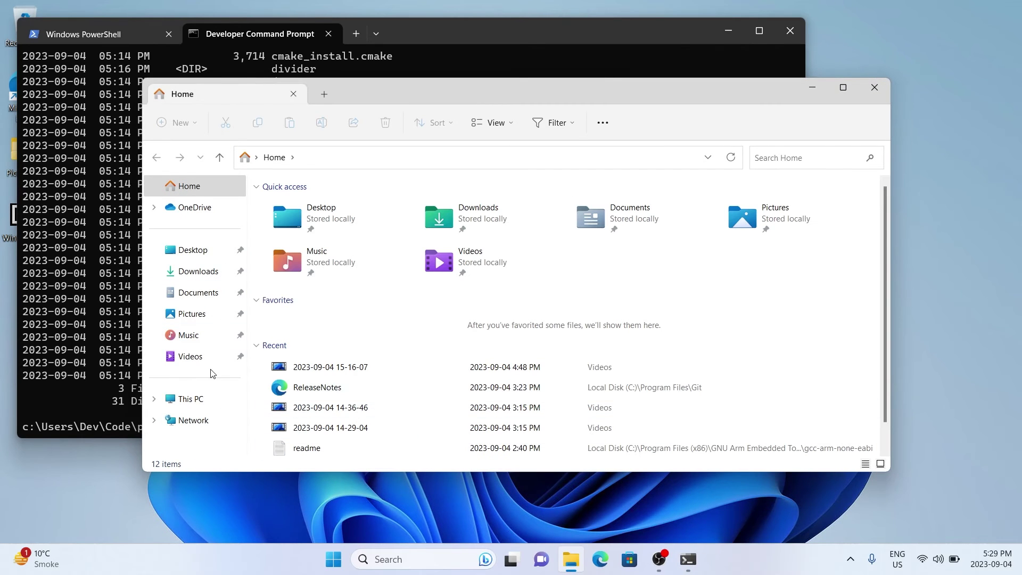
pyautogui.click(203, 403)
pyautogui.doubleClick(336, 205)
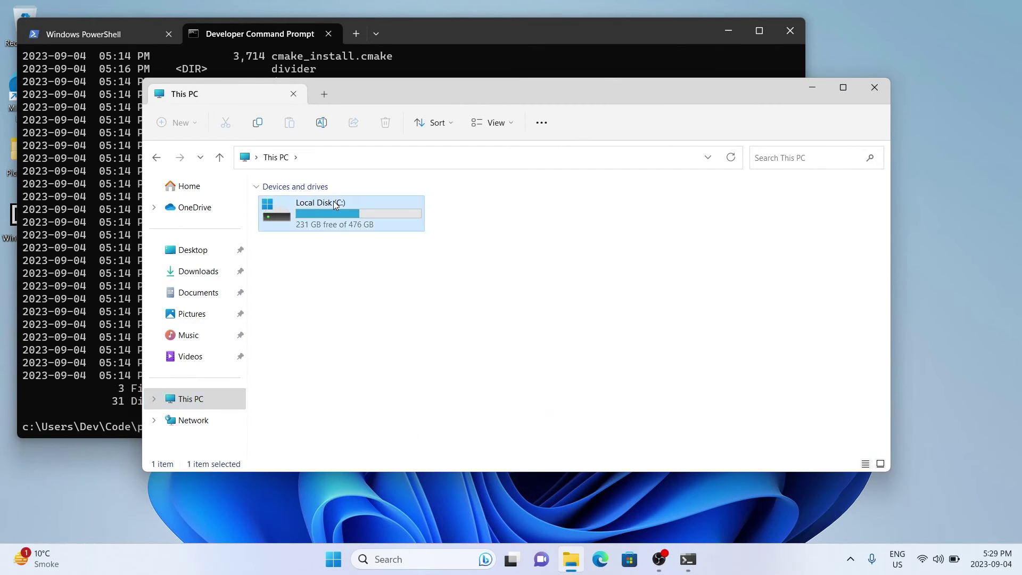
pyautogui.doubleClick(283, 359)
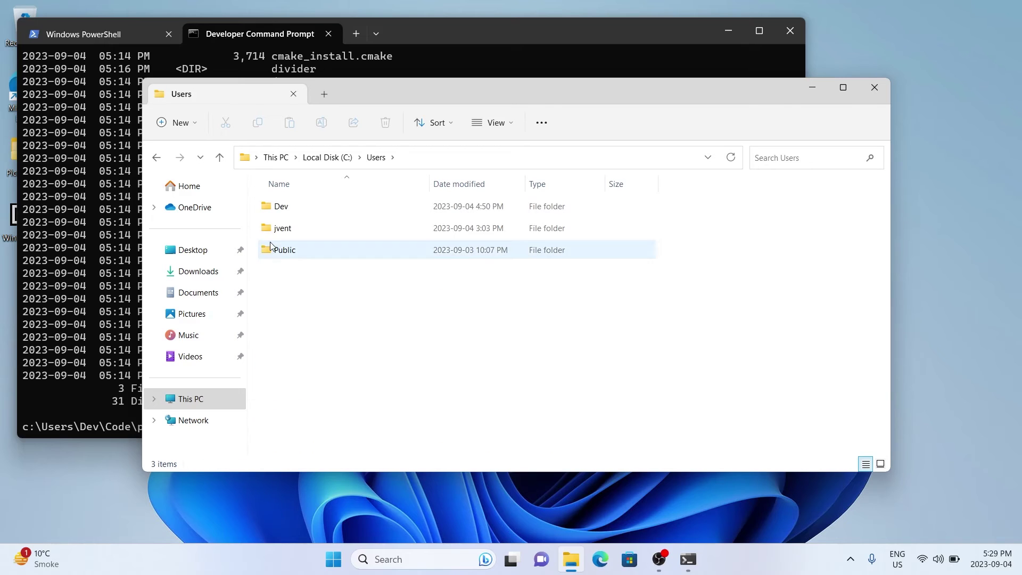
pyautogui.doubleClick(283, 207)
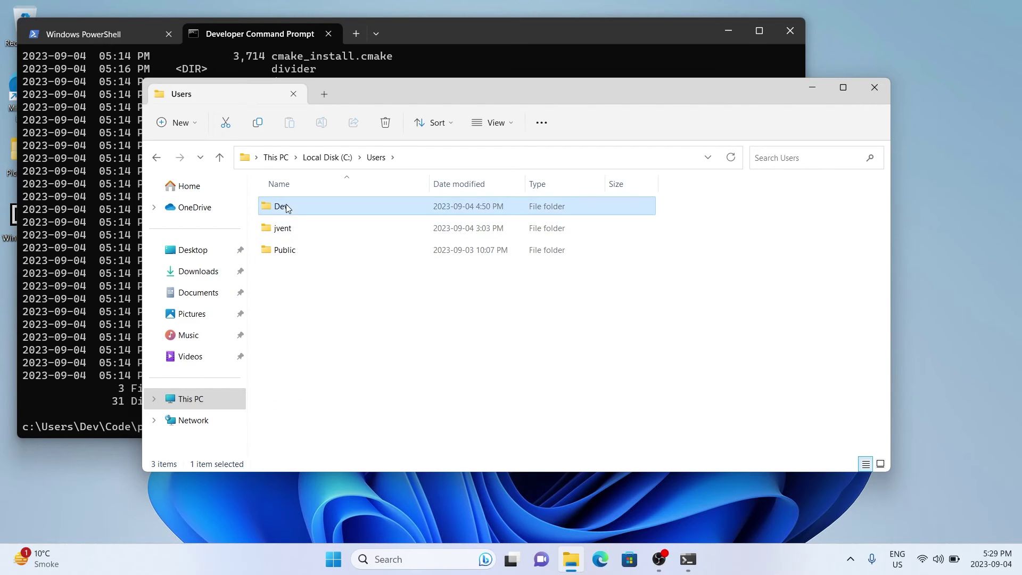
pyautogui.click(276, 273)
pyautogui.doubleClick(275, 274)
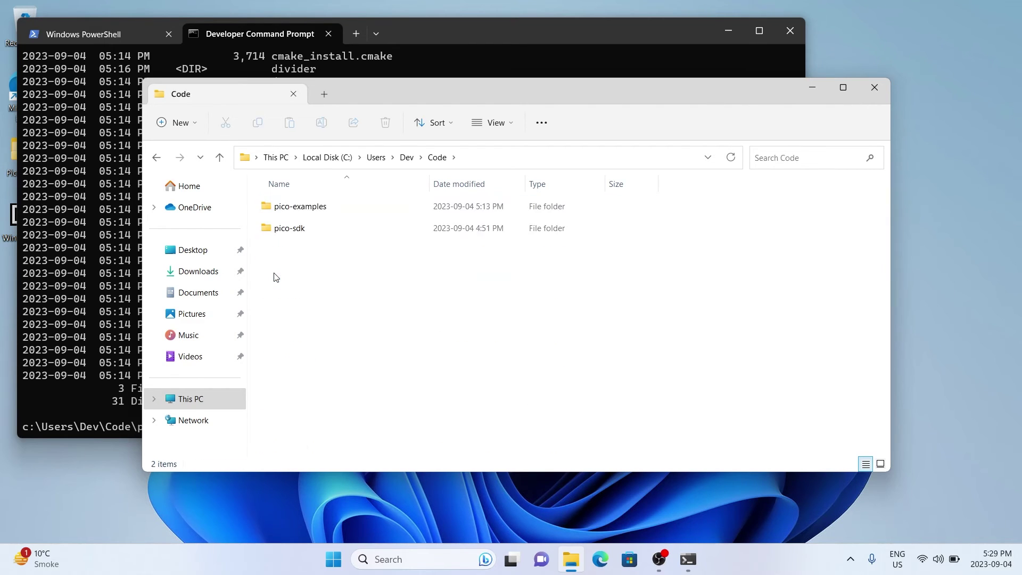
# Open pico-examples\build\blink to confirm blink.uf2 is there, then close the window
pyautogui.click(315, 213)
pyautogui.doubleClick(314, 213)
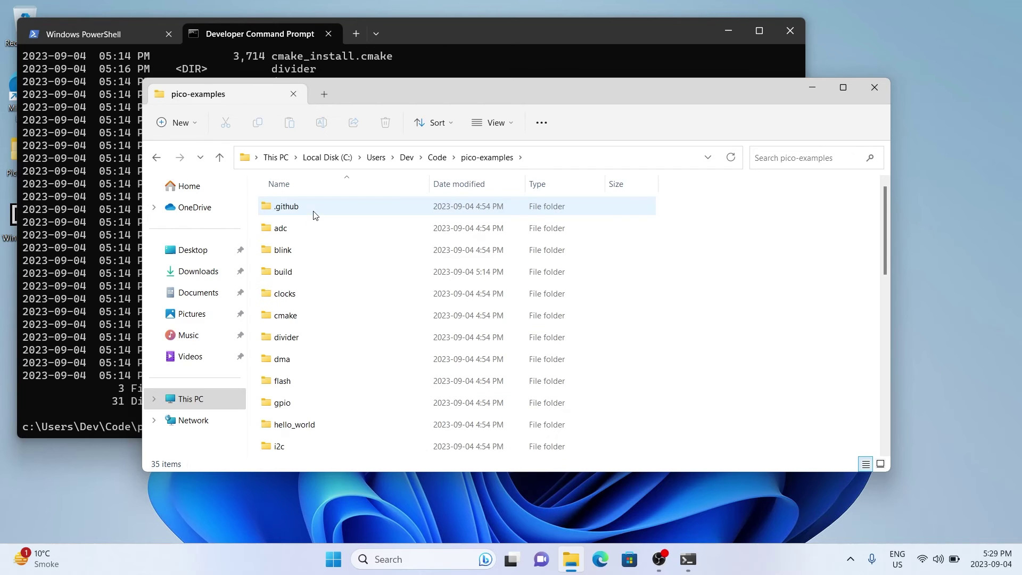
pyautogui.click(277, 277)
pyautogui.doubleClick(278, 277)
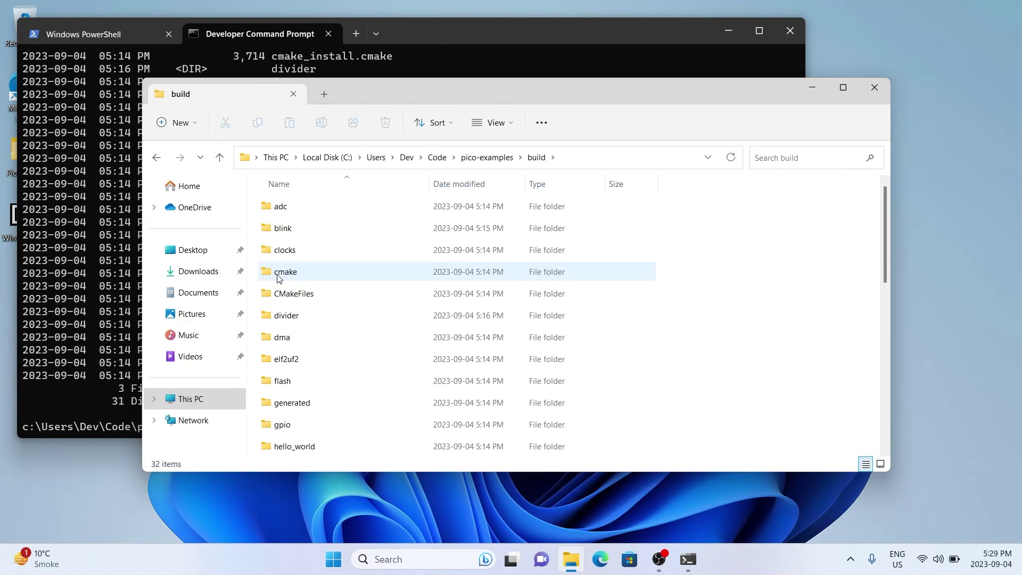
pyautogui.doubleClick(283, 229)
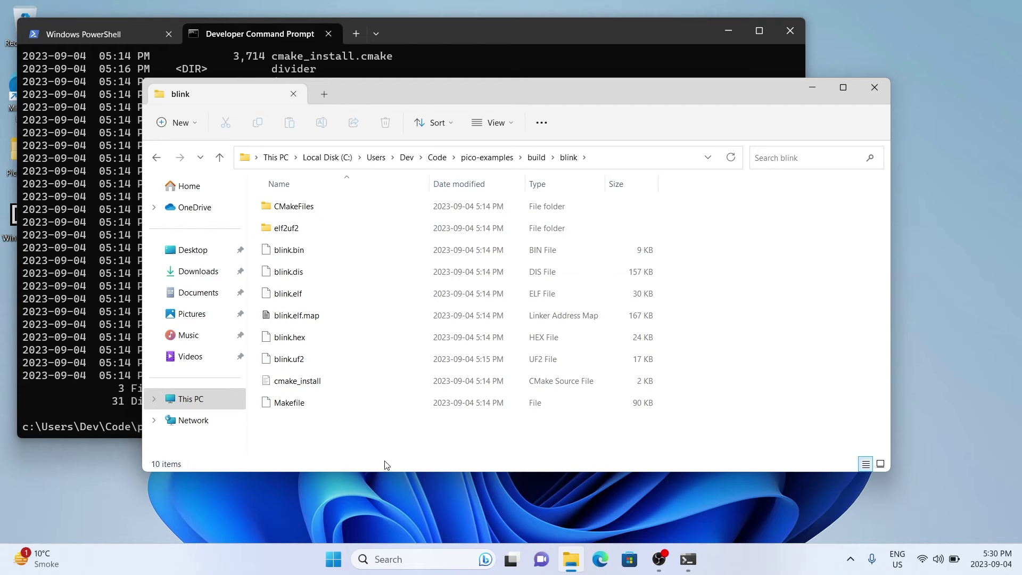
pyautogui.click(874, 87)
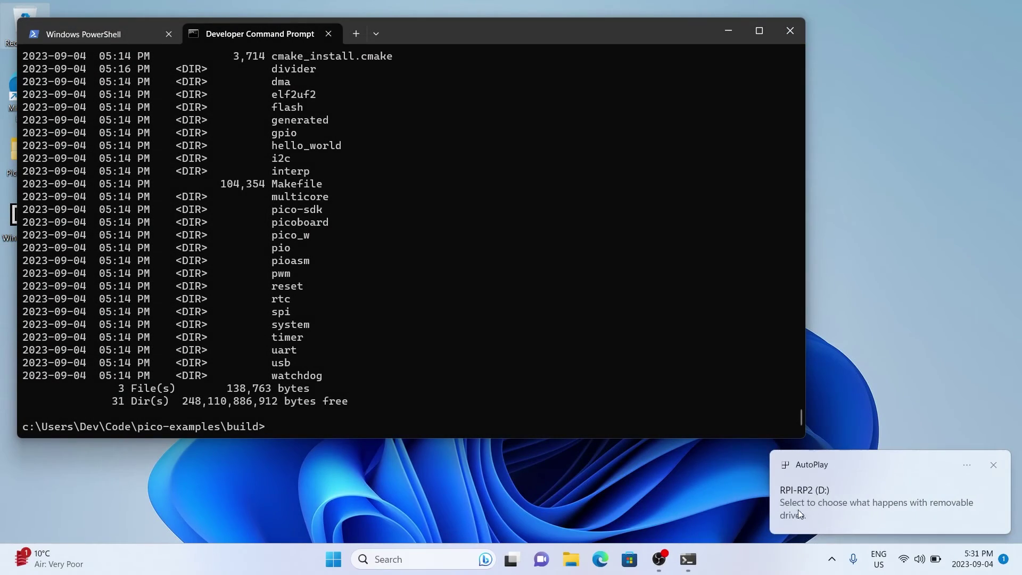
# Open the RPI-RP2 (D:) drive in its own Explorer window
pyautogui.click(852, 509)
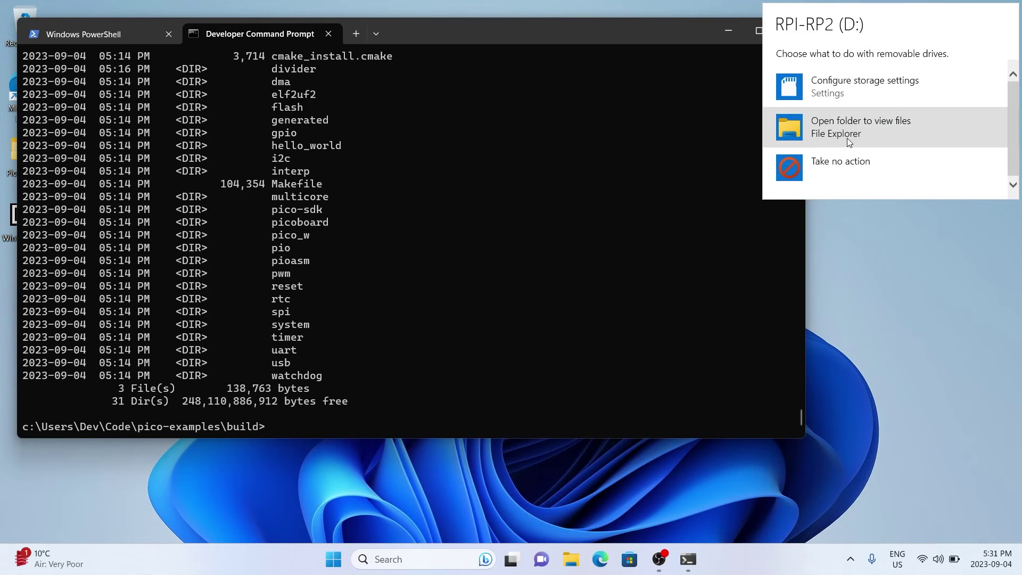
pyautogui.click(848, 138)
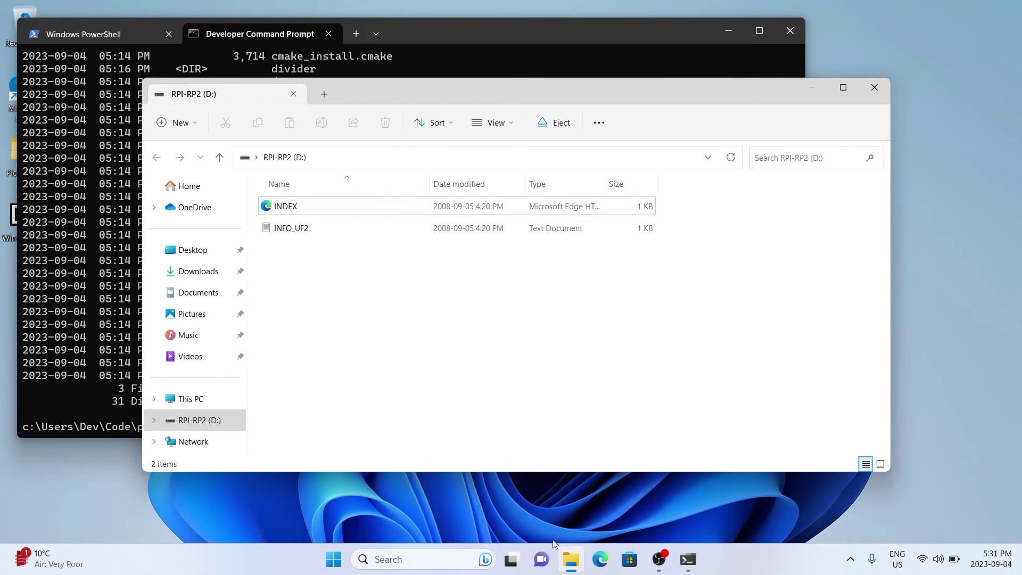
pyautogui.click(565, 571)
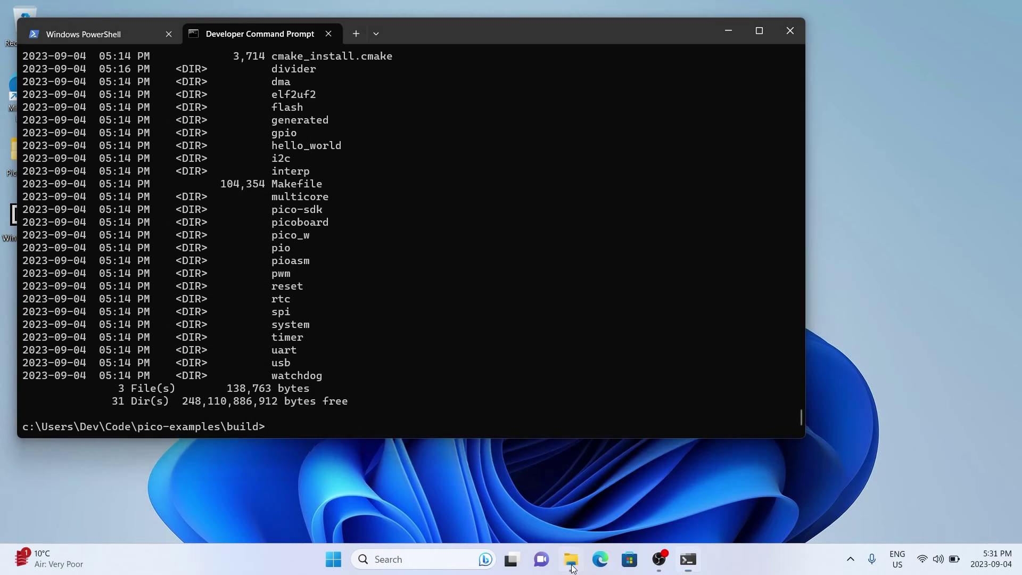
pyautogui.click(566, 568)
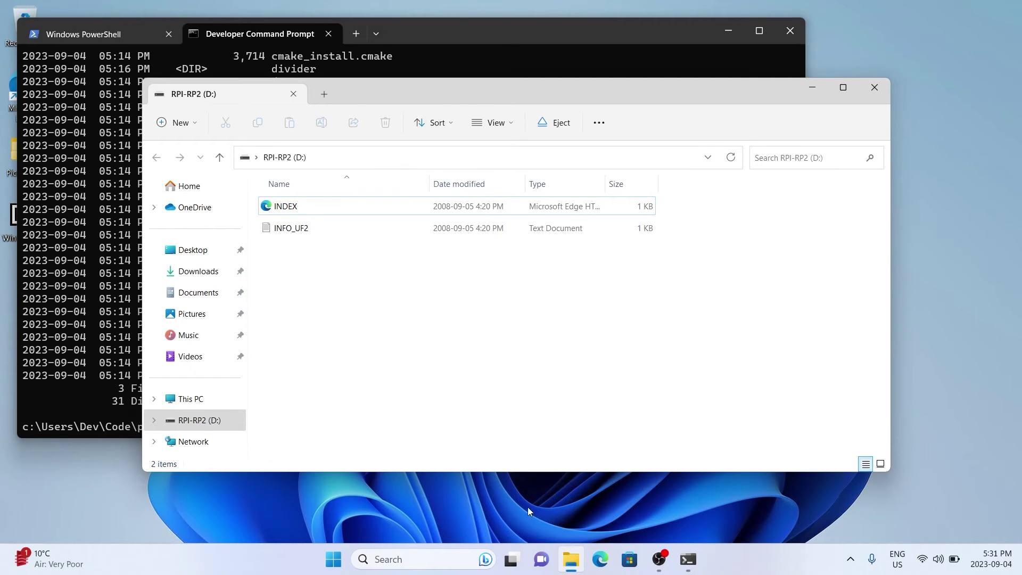
# Open a second Explorer window and browse to C:\Users\Dev\Code
pyautogui.rightClick(568, 560)
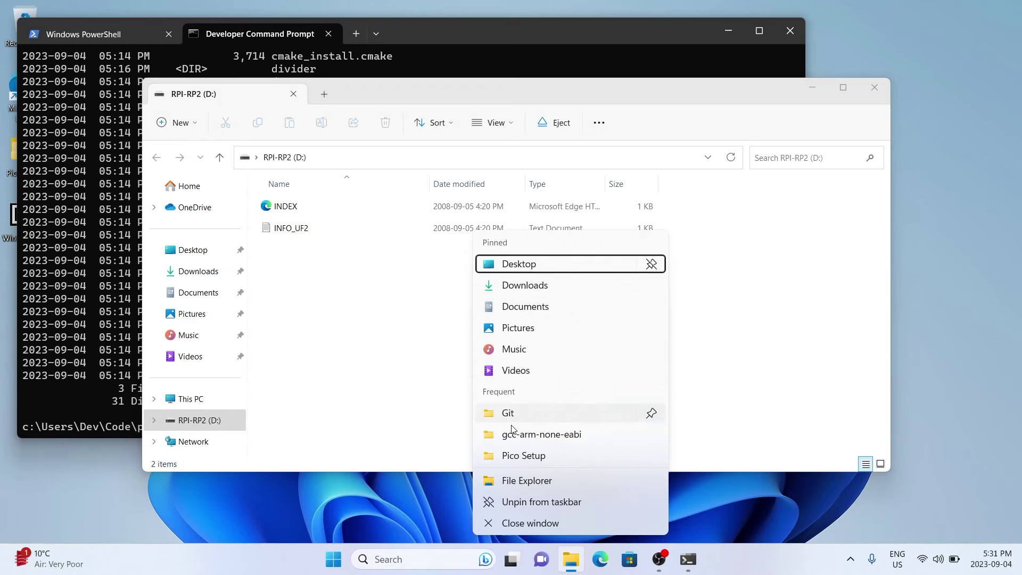
pyautogui.click(521, 481)
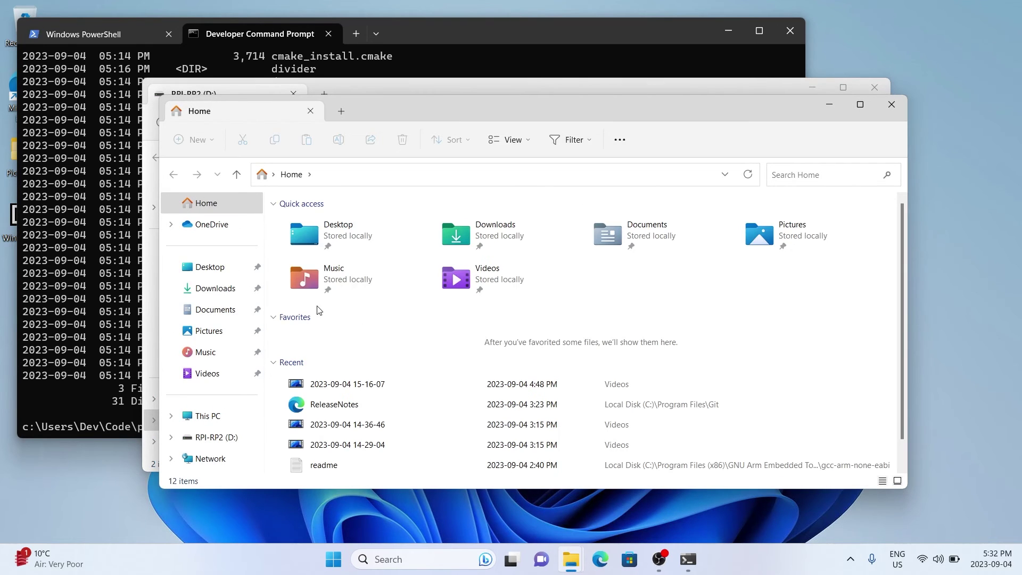
pyautogui.click(210, 417)
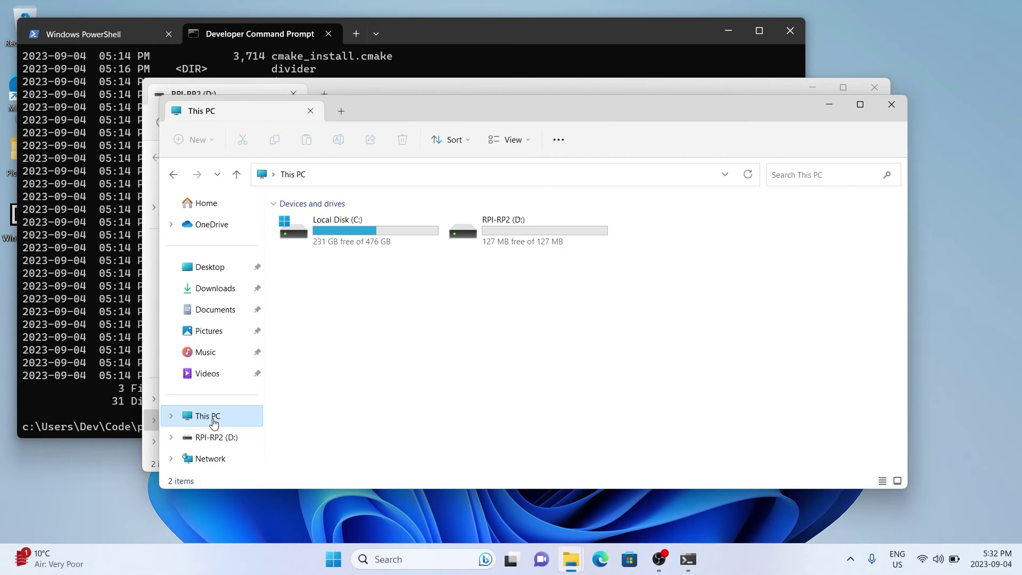
pyautogui.doubleClick(334, 220)
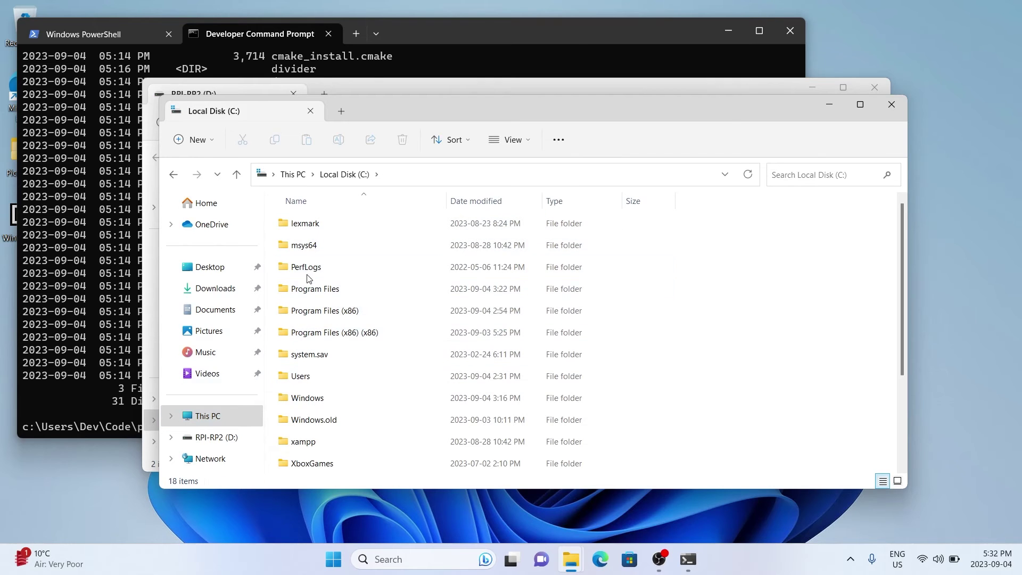
pyautogui.doubleClick(307, 377)
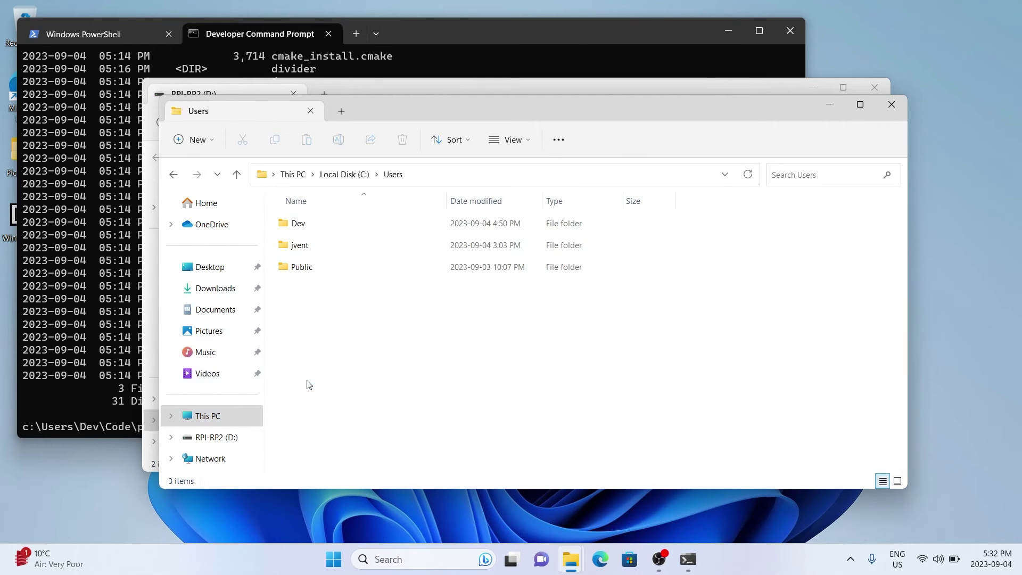
pyautogui.doubleClick(299, 225)
pyautogui.click(307, 292)
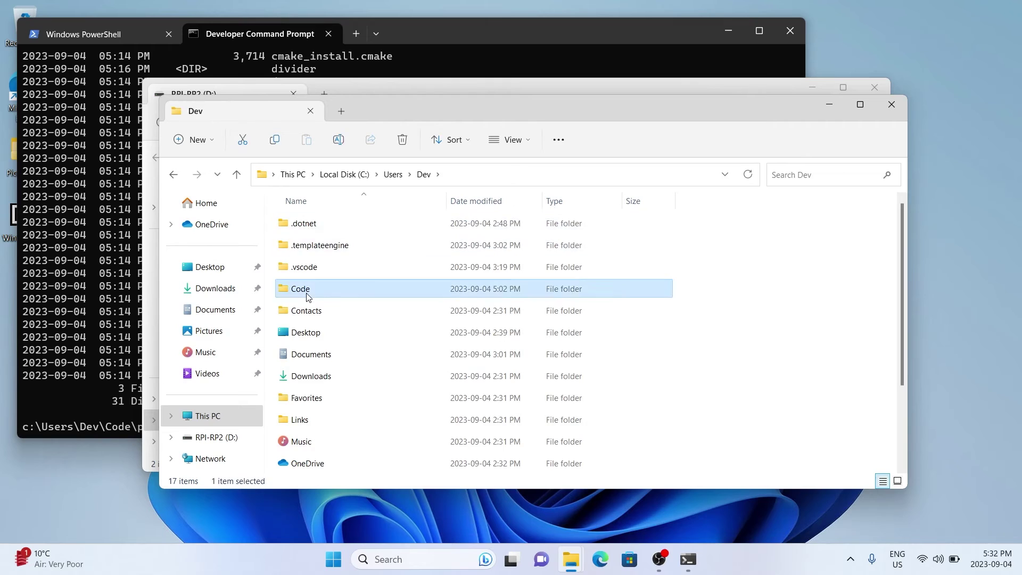
pyautogui.doubleClick(307, 296)
# Open pico-examples\build\blink and drag blink.uf2 onto the RPI-RP2 window
pyautogui.doubleClick(308, 224)
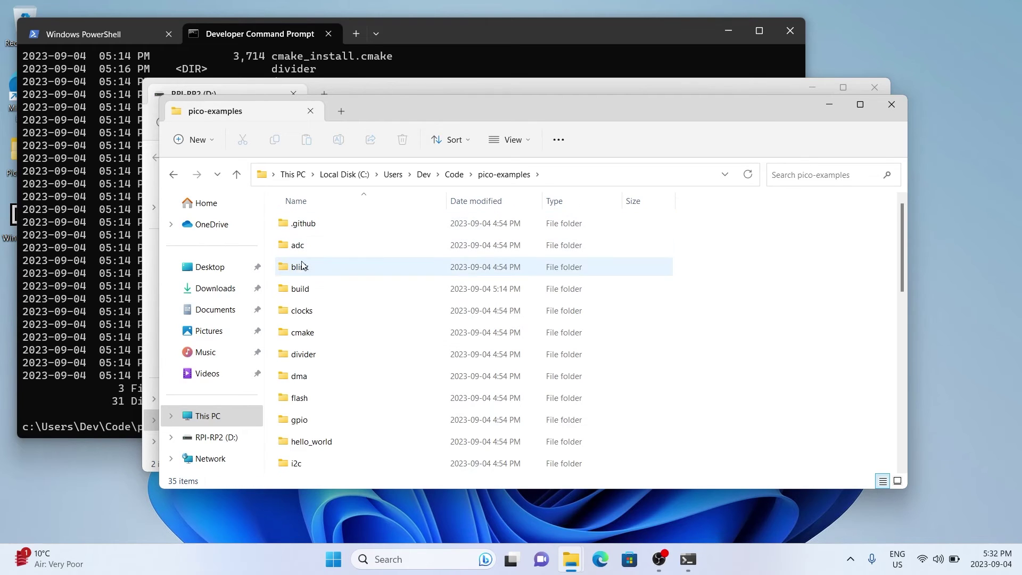
pyautogui.doubleClick(299, 289)
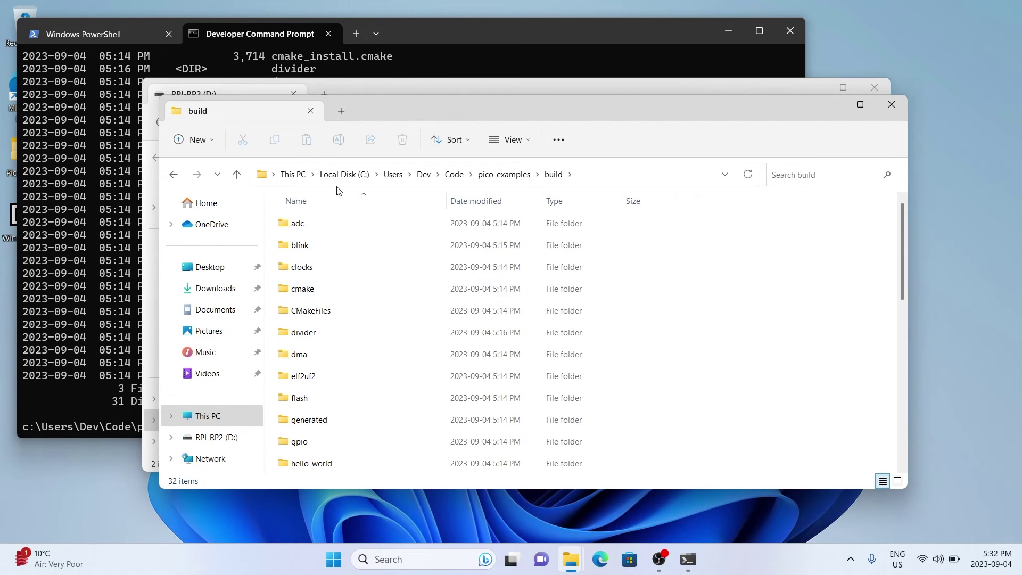
pyautogui.doubleClick(292, 247)
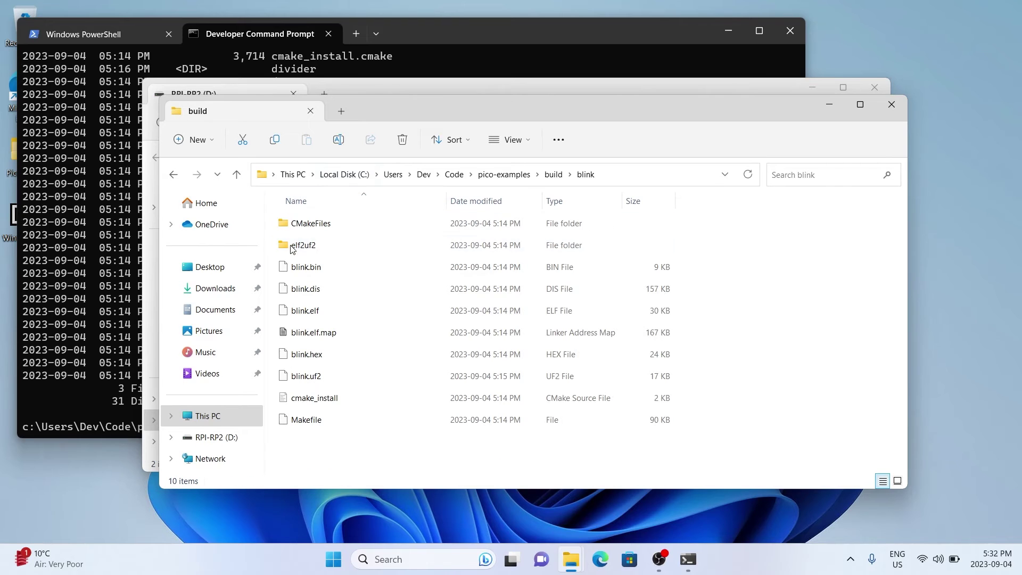
pyautogui.moveTo(429, 106); pyautogui.dragTo(730, 140)
pyautogui.moveTo(602, 408); pyautogui.dragTo(369, 366)
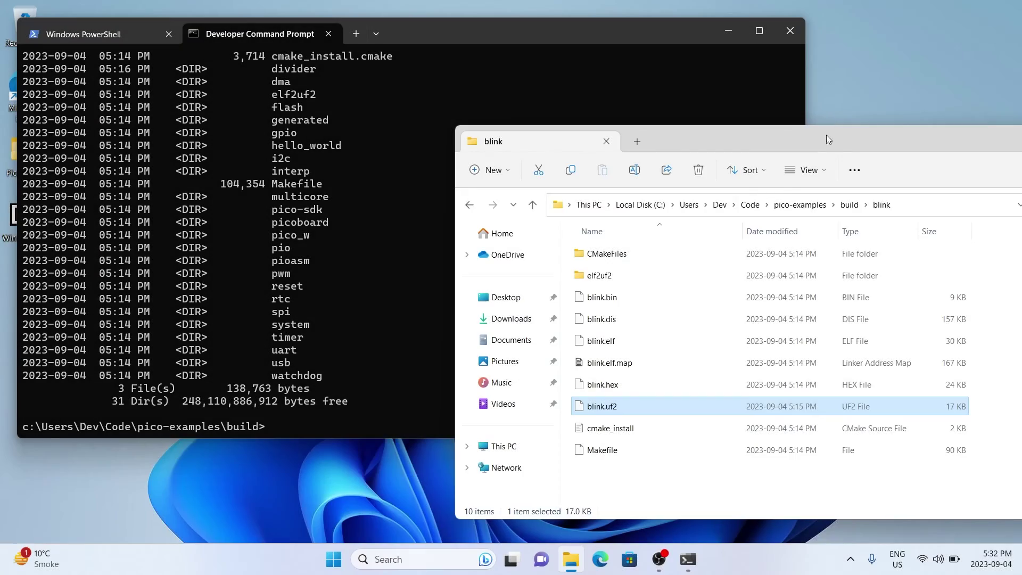
# Close the blink window and the terminal (Close all), then open the Pico Setup desktop folder
pyautogui.moveTo(826, 140); pyautogui.dragTo(565, 126)
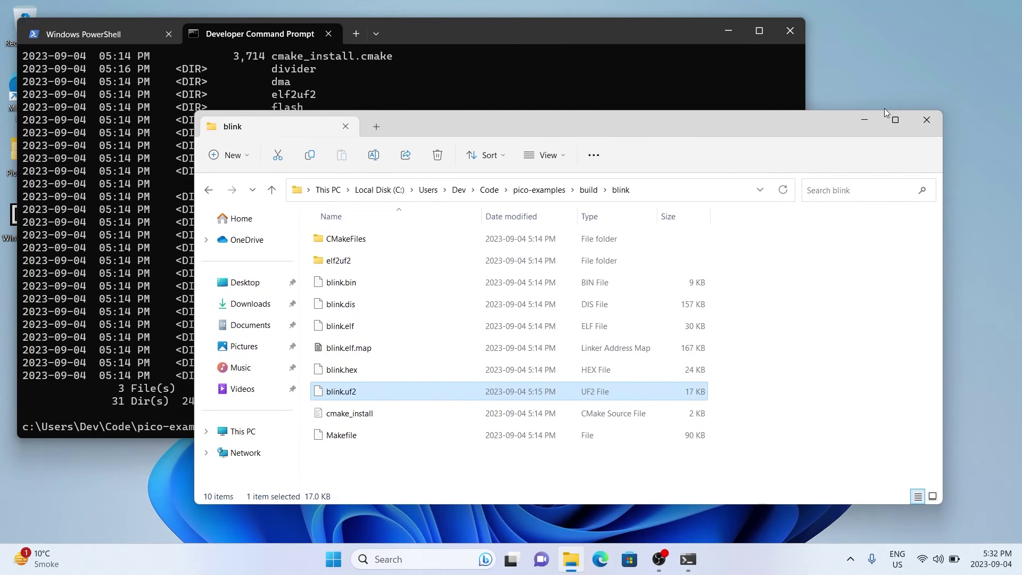
pyautogui.click(929, 119)
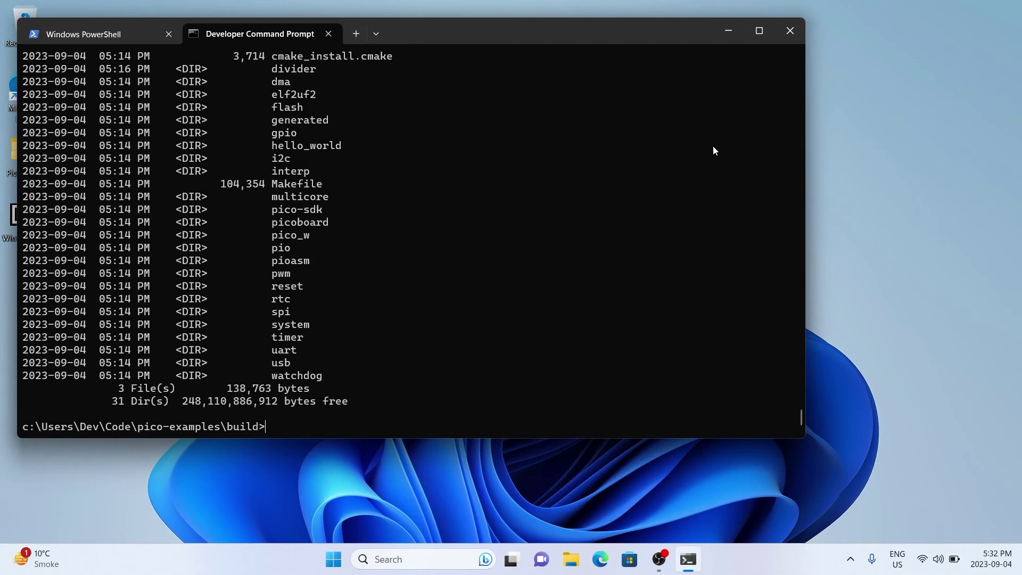
pyautogui.click(787, 35)
pyautogui.click(379, 265)
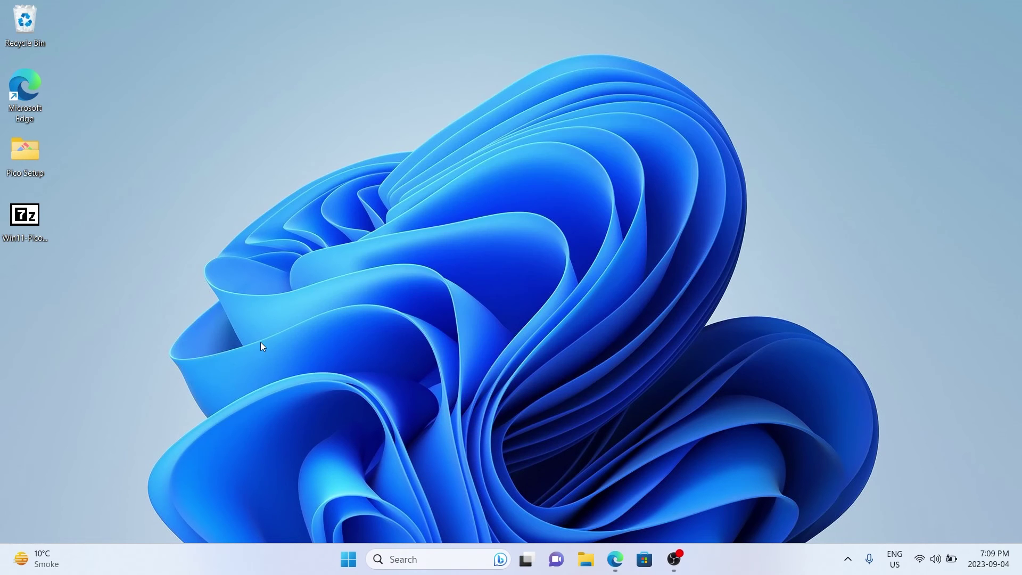
pyautogui.doubleClick(28, 147)
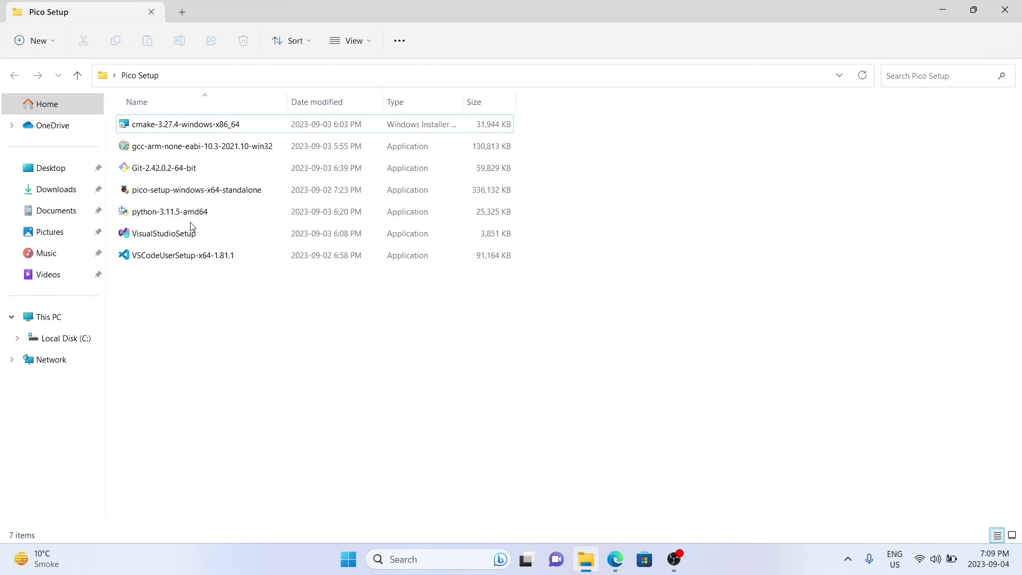
# Run pico-setup-windows-x64-standalone as administrator and install SDK v1.5.1 to the default folder
pyautogui.rightClick(177, 193)
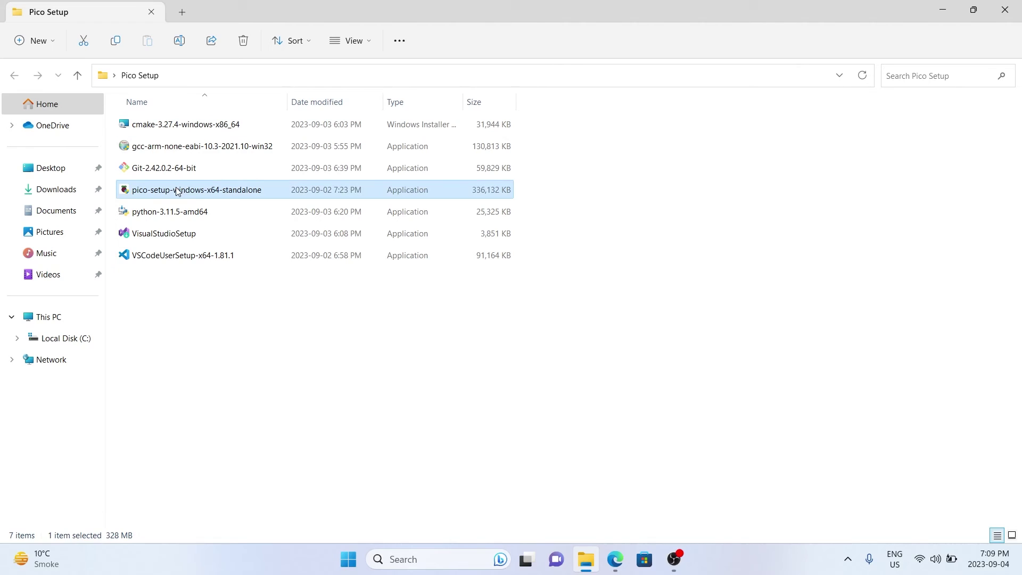
pyautogui.click(232, 254)
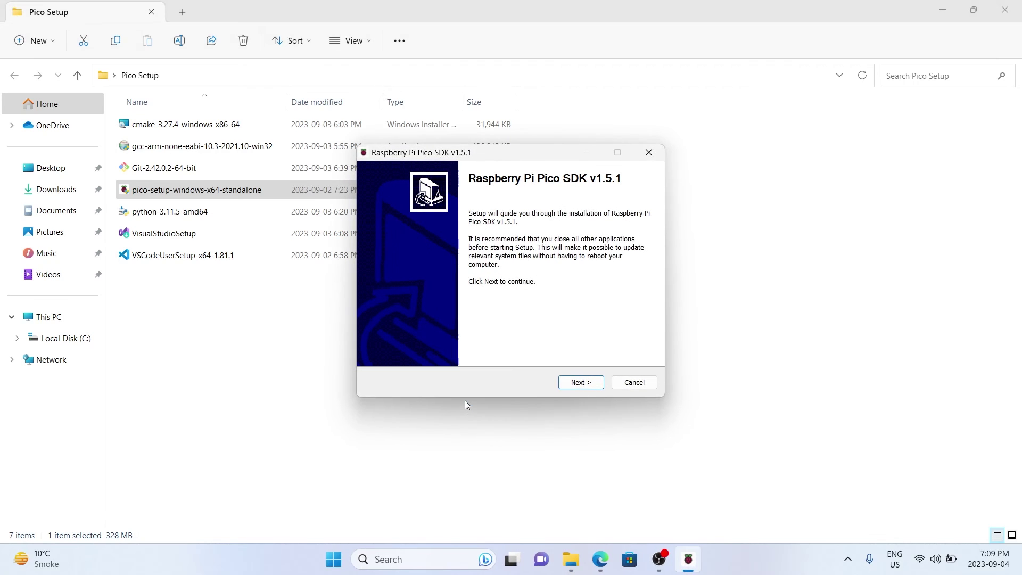
pyautogui.click(573, 385)
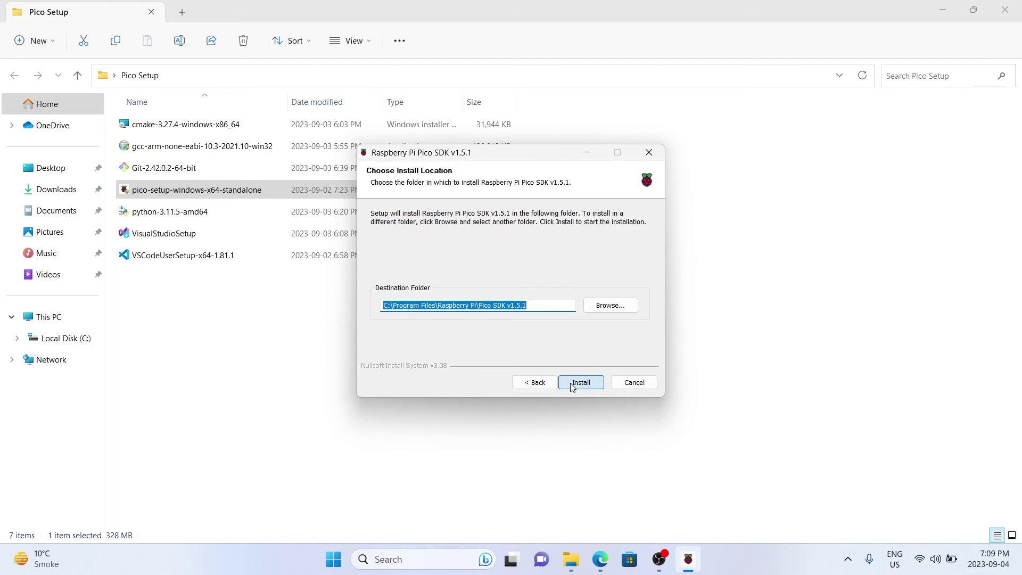
pyautogui.click(580, 383)
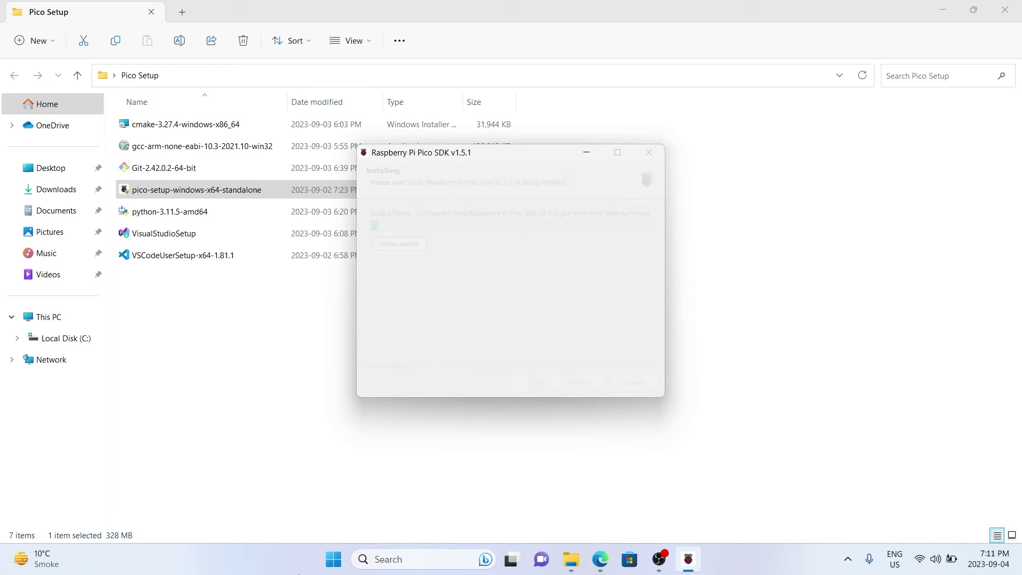
pyautogui.click(578, 383)
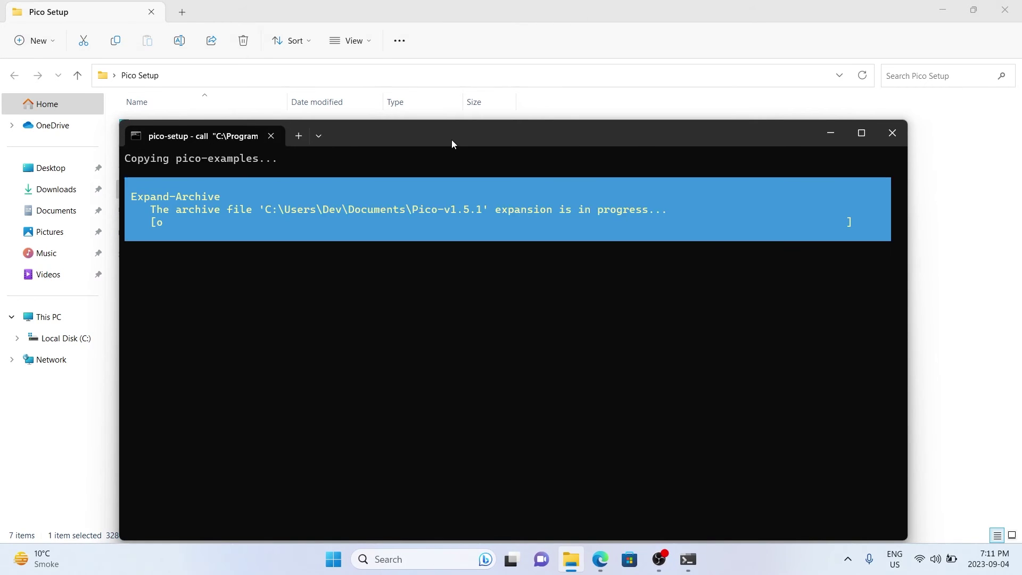
# Let the pico-setup script finish building, answer its continue prompt, and close the terminal
pyautogui.moveTo(451, 140); pyautogui.dragTo(436, 77)
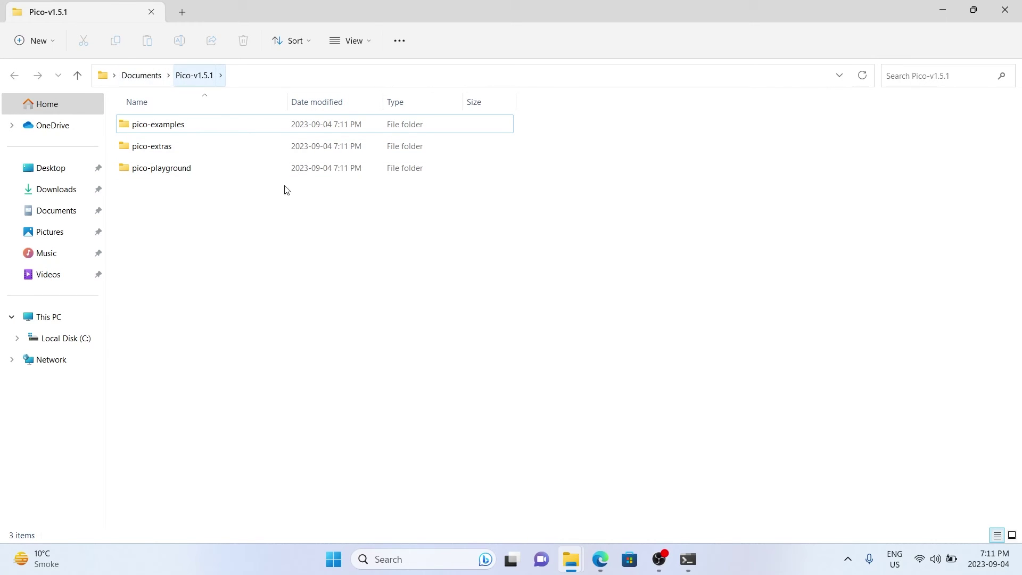
pyautogui.click(688, 559)
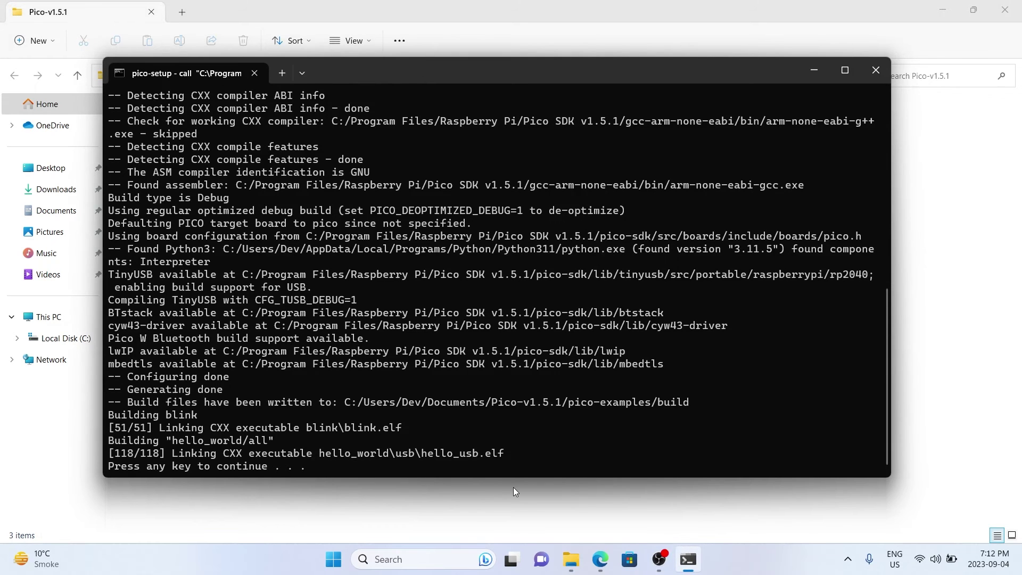
pyautogui.press('Return')
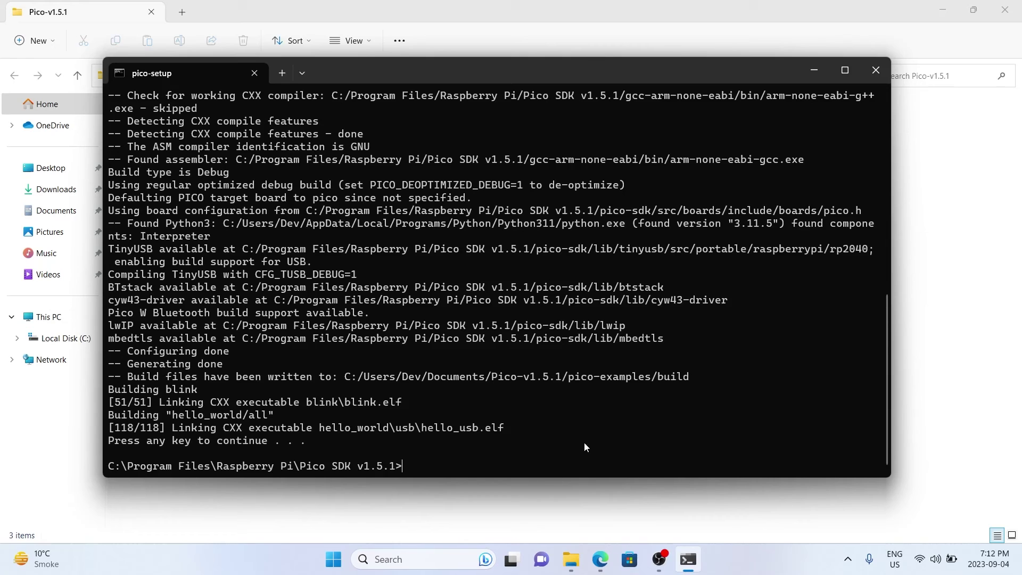
pyautogui.click(871, 69)
# Check blink.uf2 in pico-examples\build\blink, return to build, and bring up Windows search
pyautogui.doubleClick(179, 130)
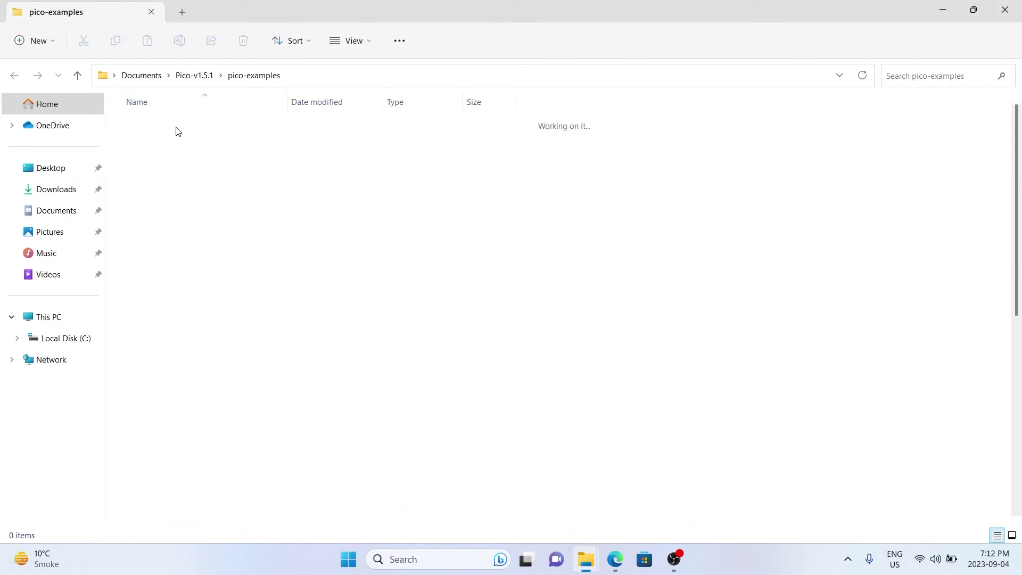
pyautogui.doubleClick(145, 240)
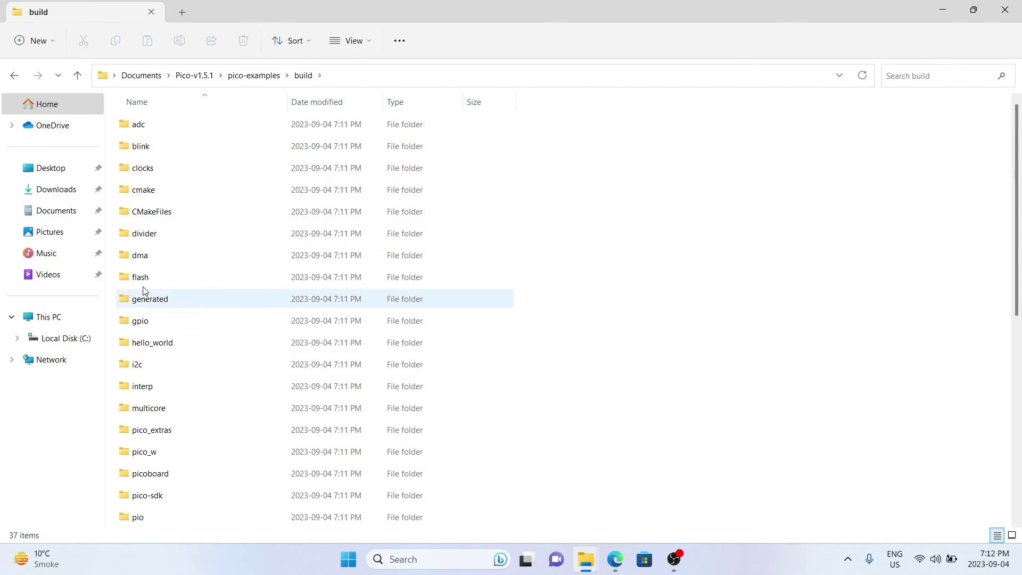
pyautogui.doubleClick(144, 144)
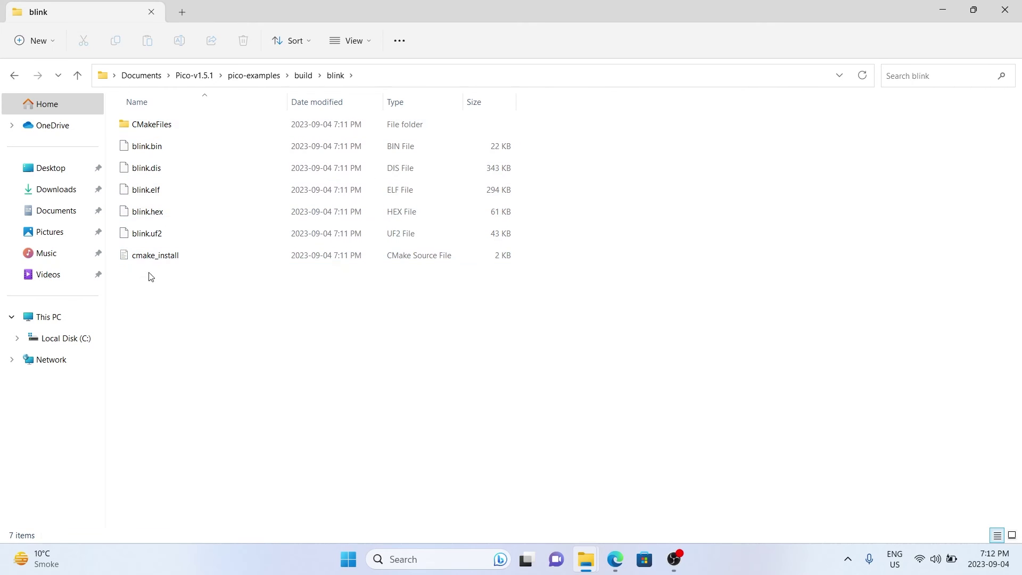
pyautogui.click(14, 75)
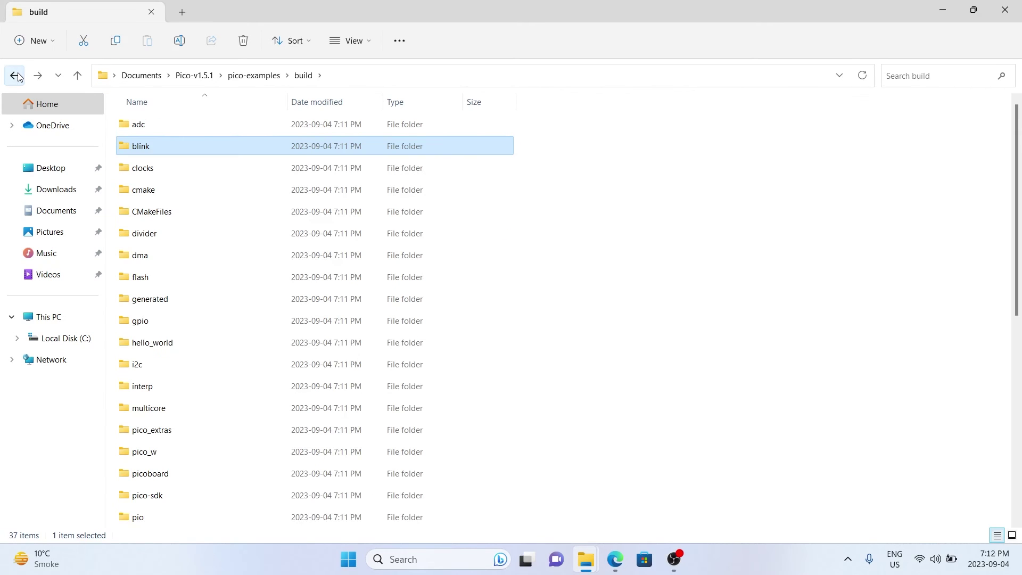
pyautogui.click(418, 565)
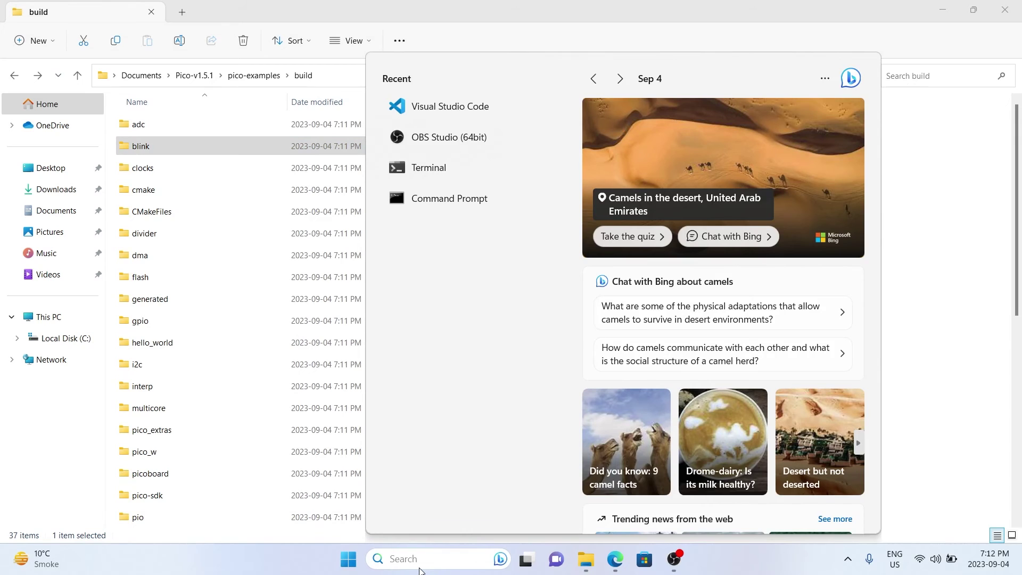
# Launch Pico - Visual Studio Code, allow it through the firewall, choose the Pico ARM GCC kit
pyautogui.write('pico')
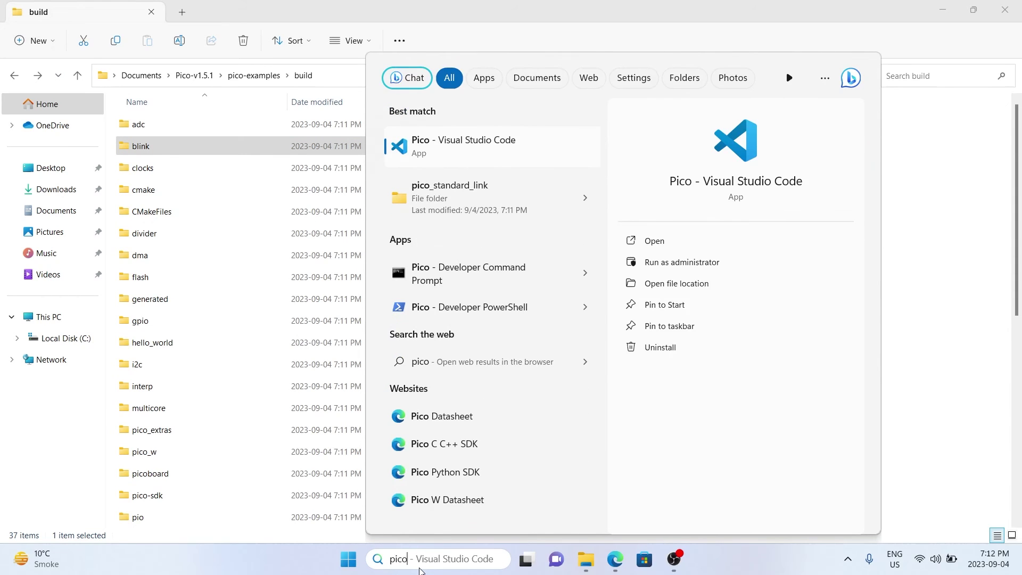
pyautogui.press('Escape')
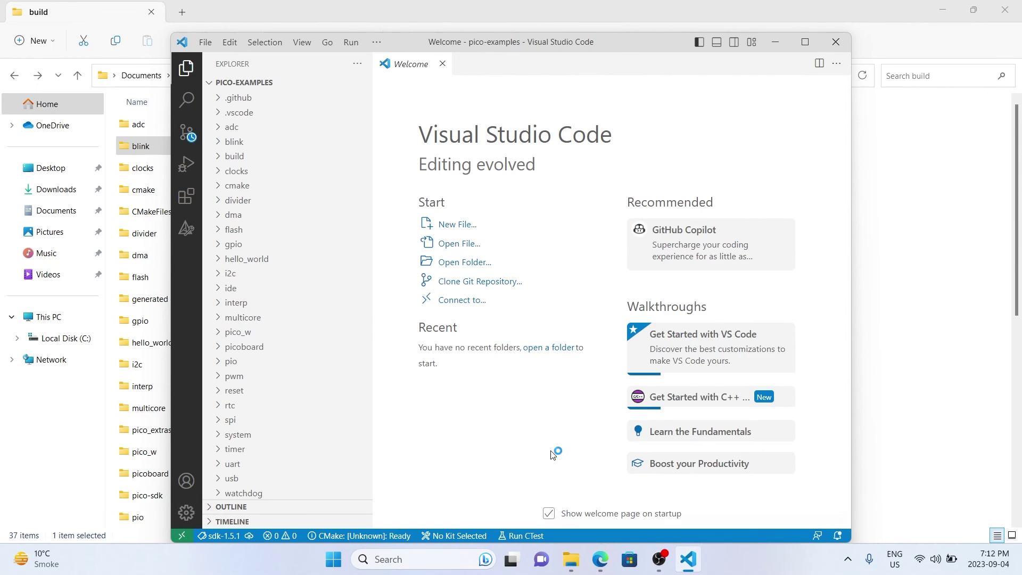
pyautogui.click(426, 317)
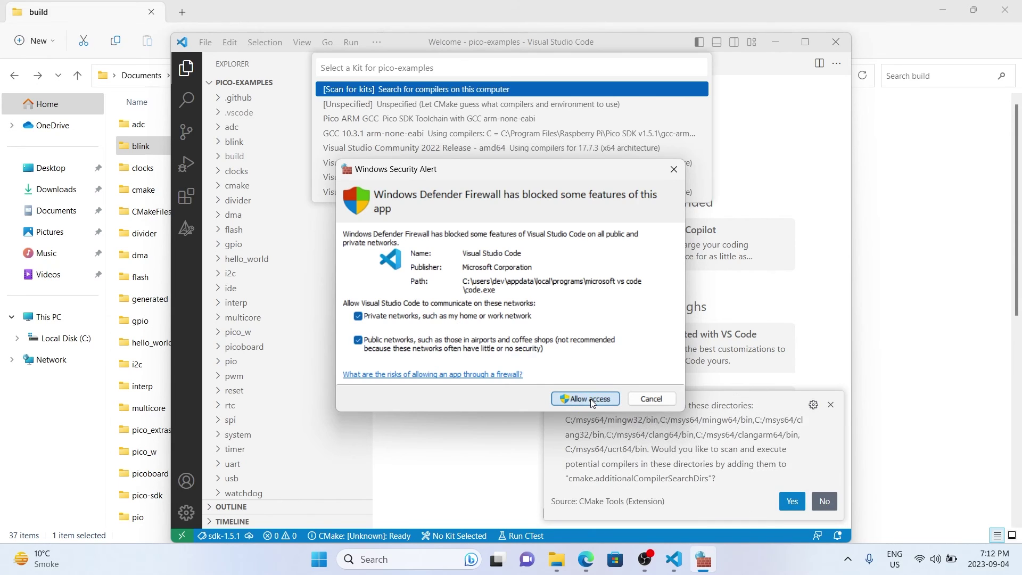
pyautogui.click(590, 398)
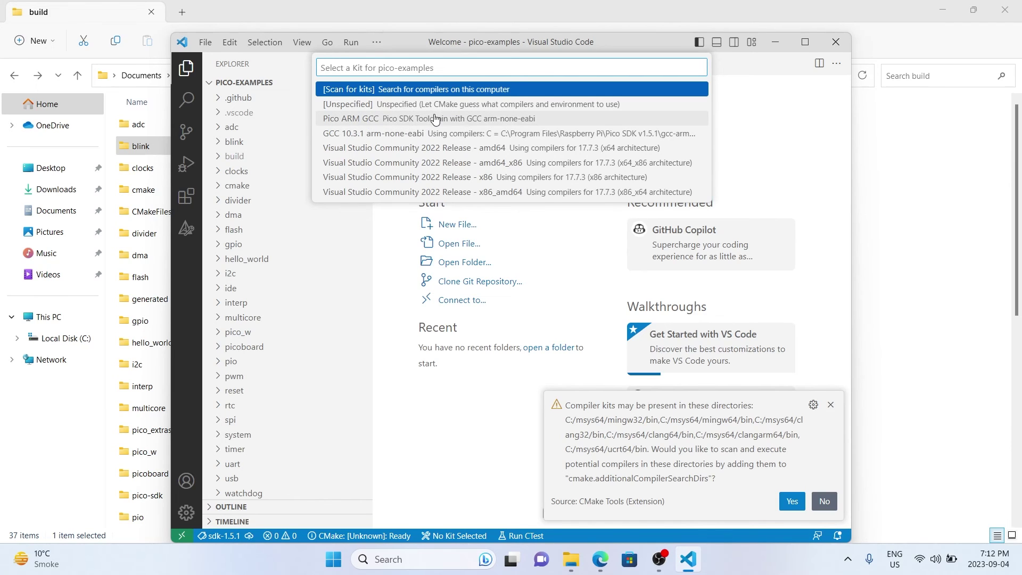
pyautogui.click(435, 118)
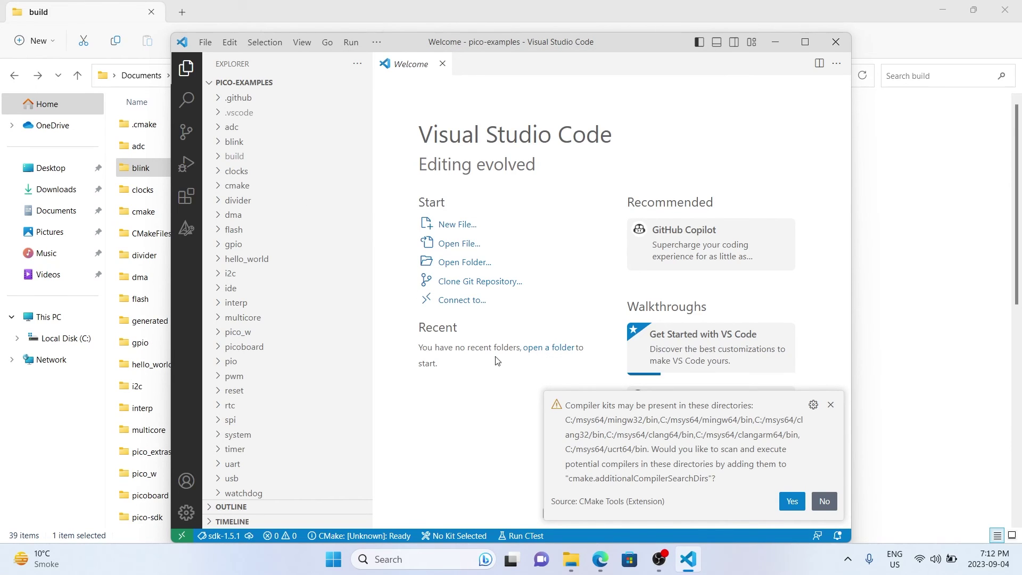
pyautogui.click(792, 501)
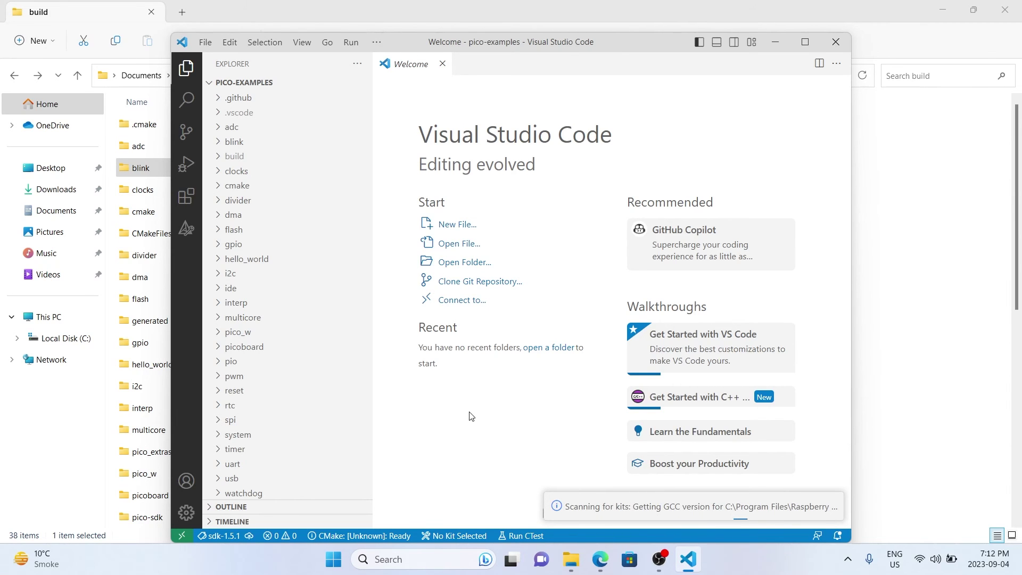
# Maximize VS Code and configure pico-examples with the Debug build variant
pyautogui.click(807, 41)
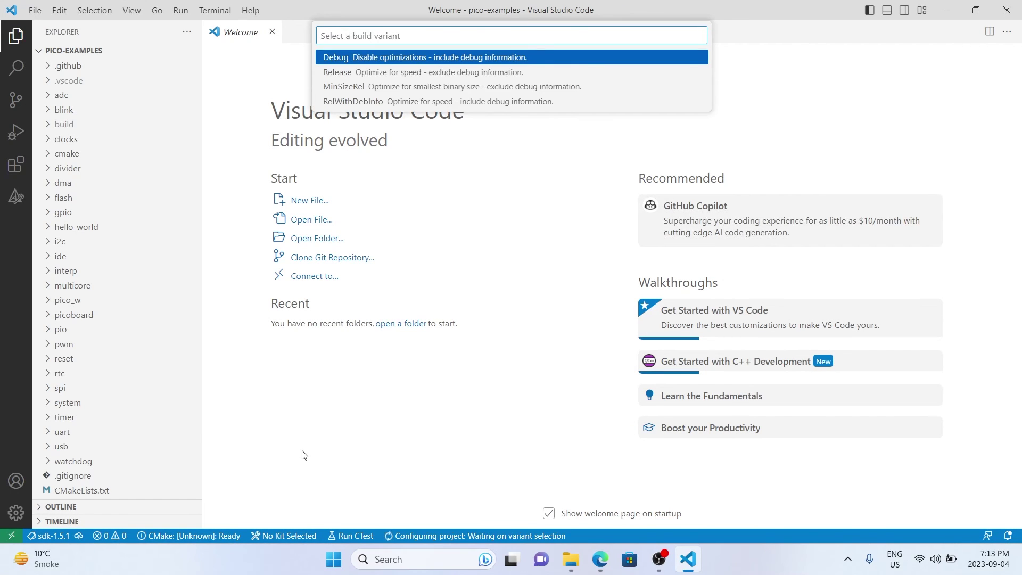
pyautogui.click(384, 61)
pyautogui.click(384, 61)
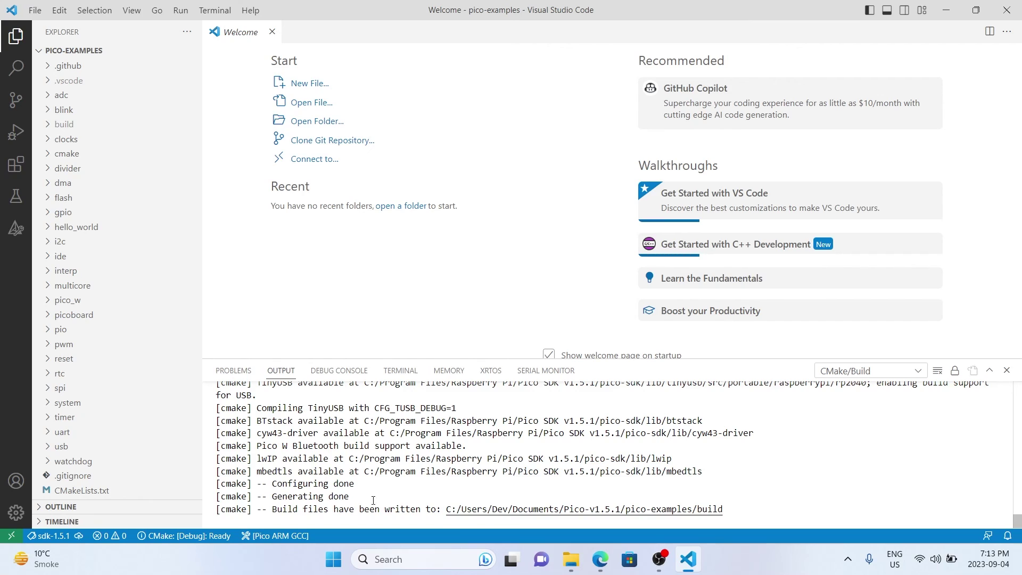
# Open the build folder from the Output path and expand blink to show blink.uf2
pyautogui.doubleClick(488, 510)
pyautogui.keyDown('ctrl'); pyautogui.click(490, 511); pyautogui.keyUp('ctrl')
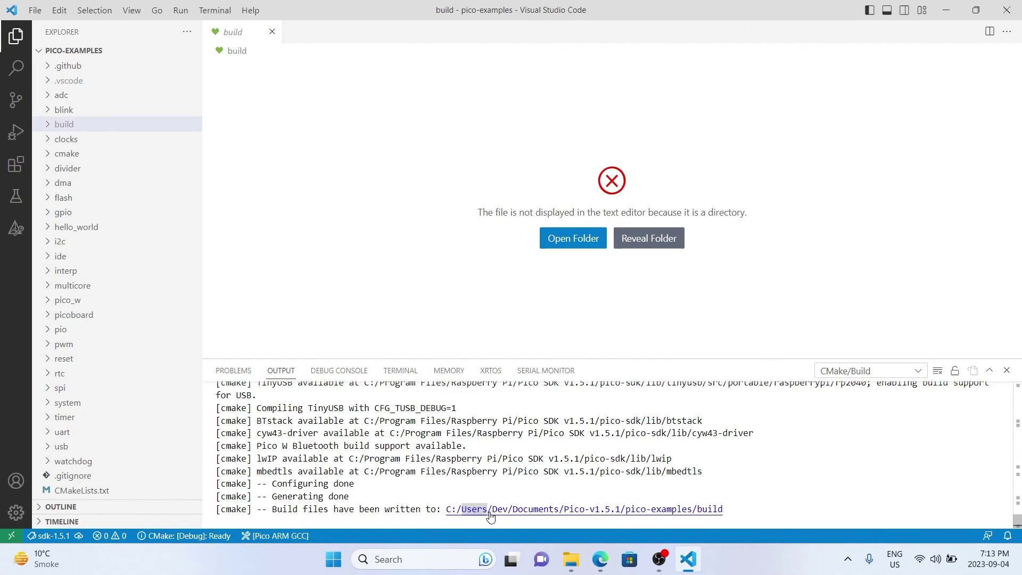
pyautogui.click(574, 239)
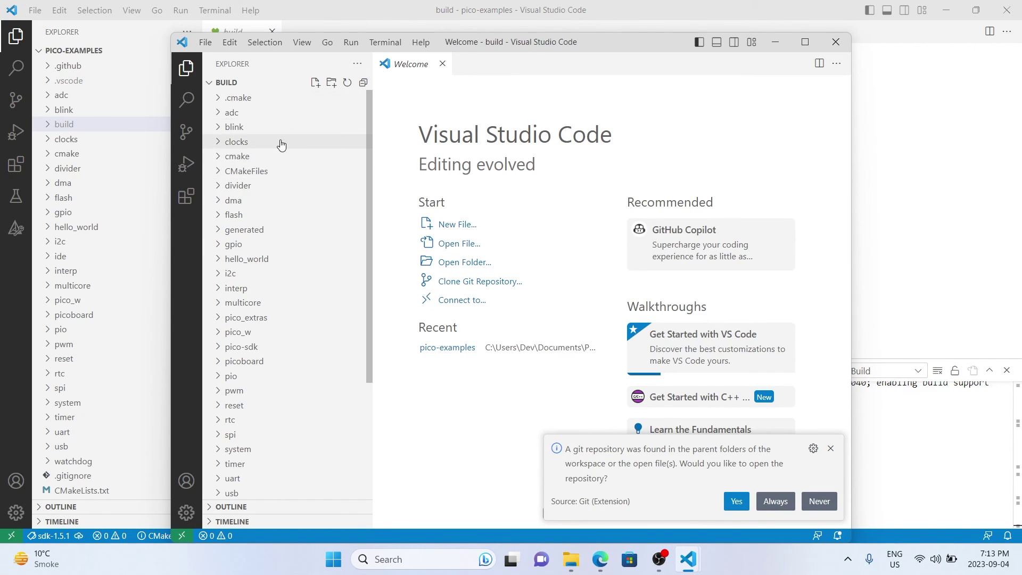
pyautogui.click(228, 128)
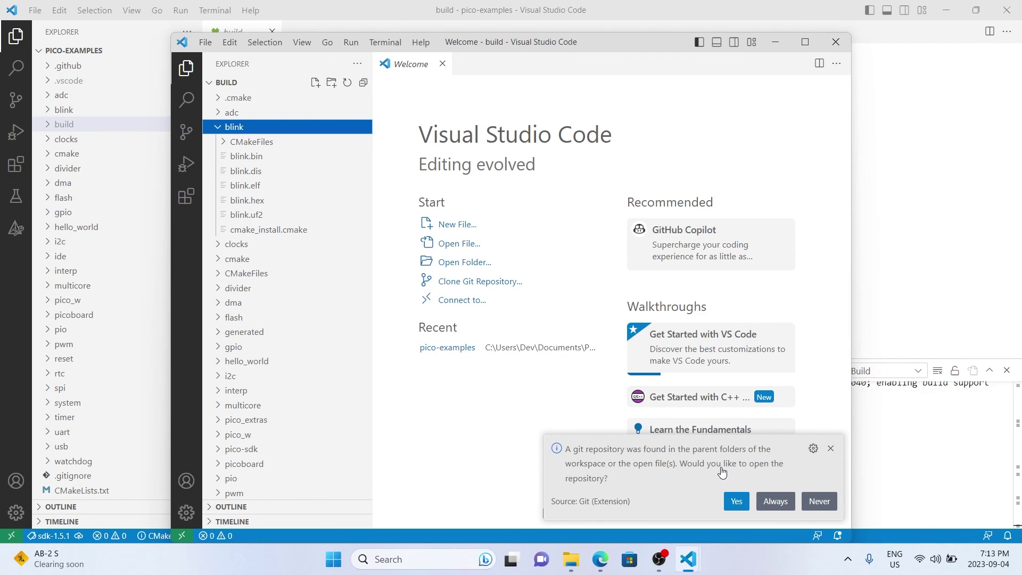
# Dismiss the git prompt and close both VS Code windows and the build folder window
pyautogui.click(831, 449)
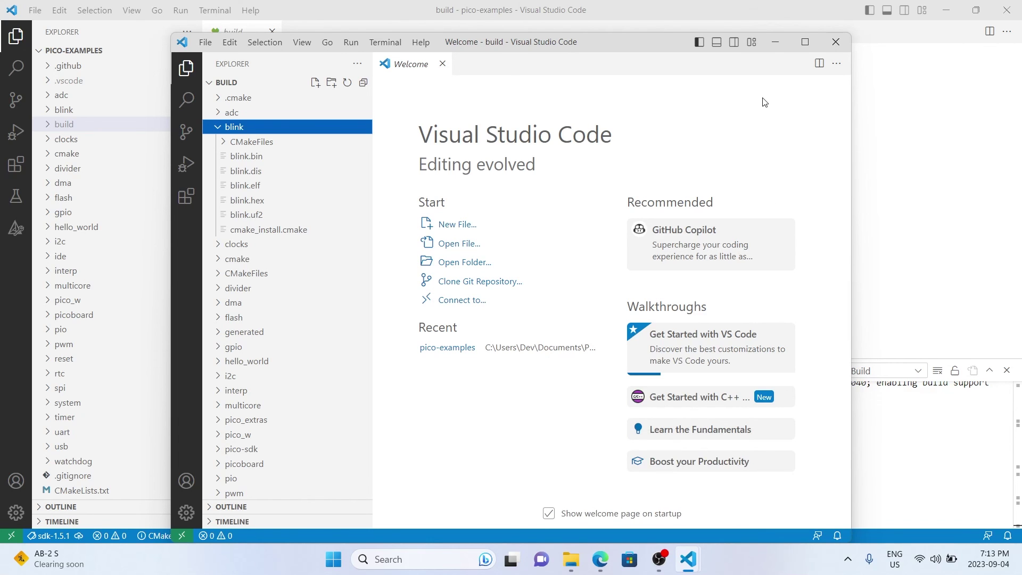
pyautogui.click(836, 43)
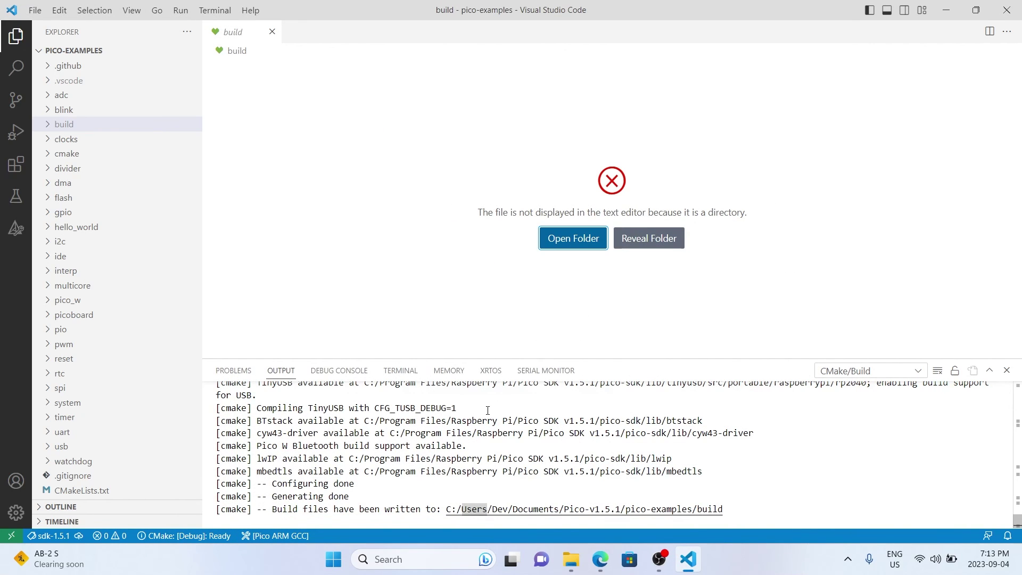
pyautogui.click(1007, 10)
pyautogui.click(1016, 18)
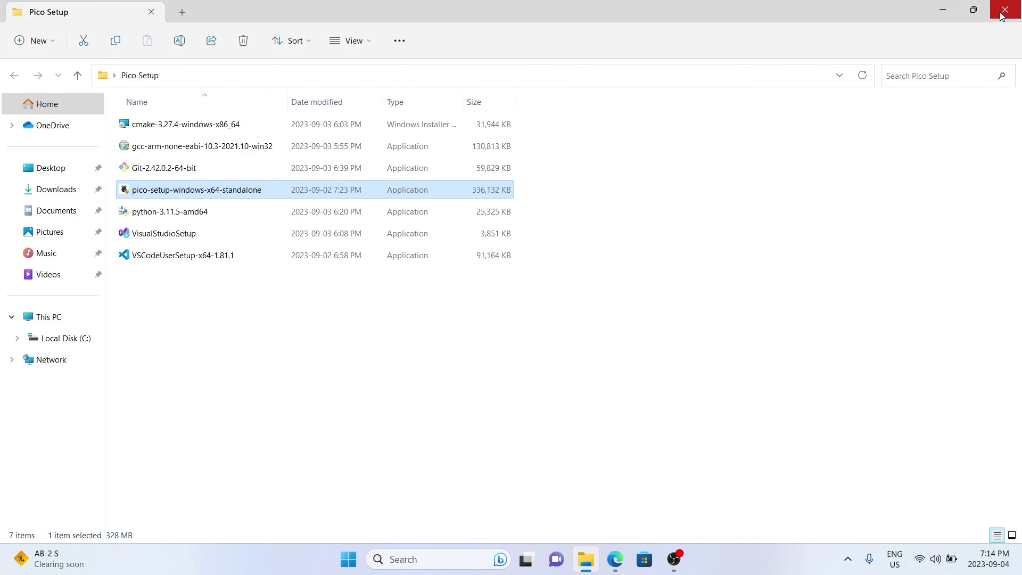
# Close Pico Setup and snap the RPI-RP2 (D:) window to the right half
pyautogui.click(1001, 14)
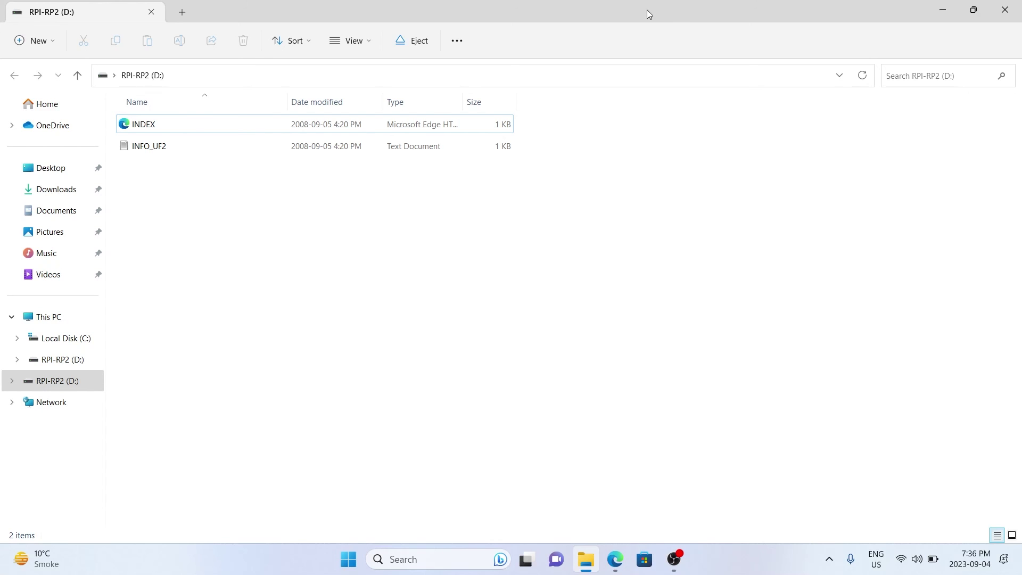
pyautogui.doubleClick(623, 11)
pyautogui.moveTo(625, 38); pyautogui.dragTo(1020, 341)
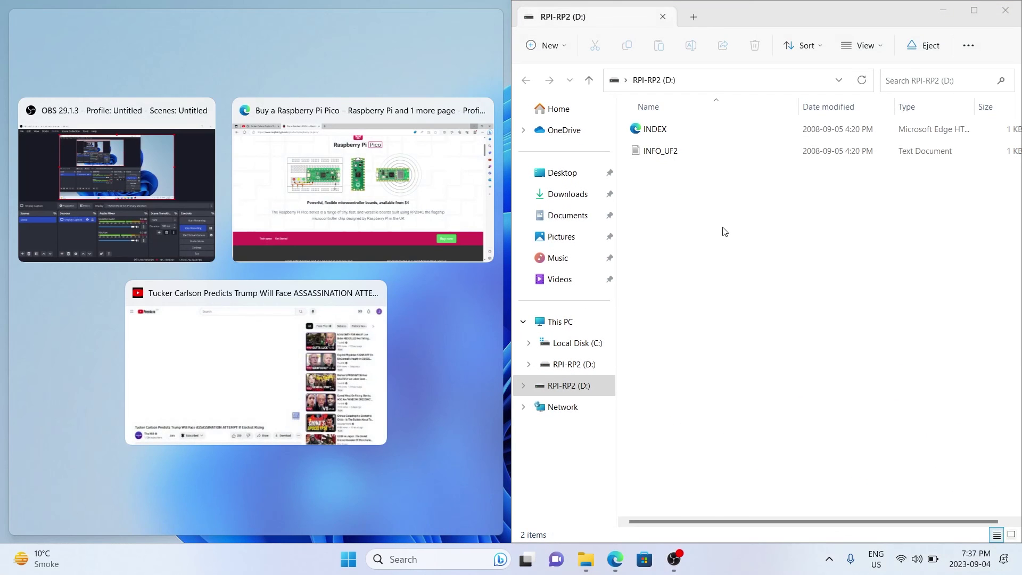
pyautogui.click(752, 256)
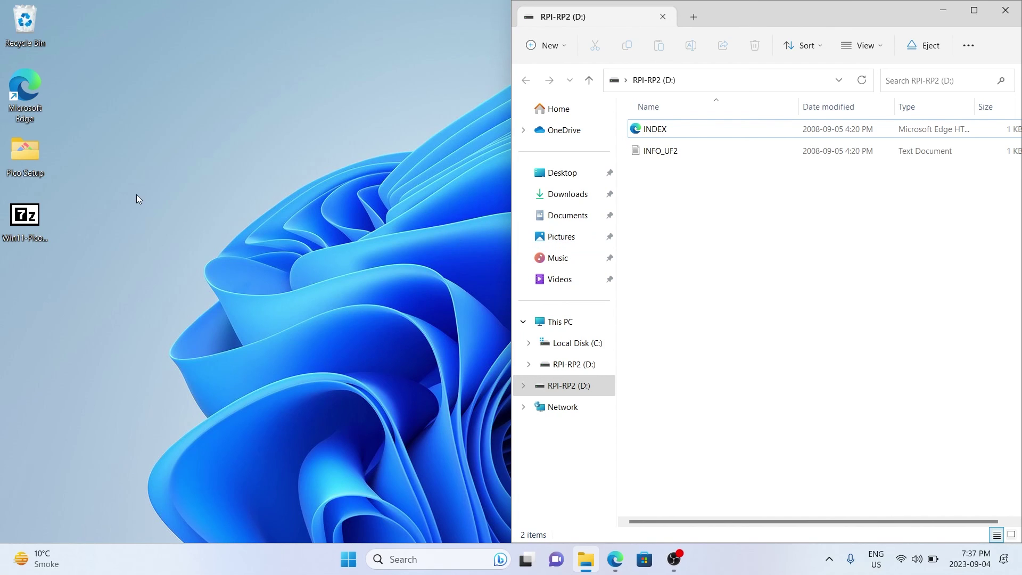
# Browse from Documents into Pico-v1.5.1\pico-examples in a second Explorer window
pyautogui.doubleClick(30, 155)
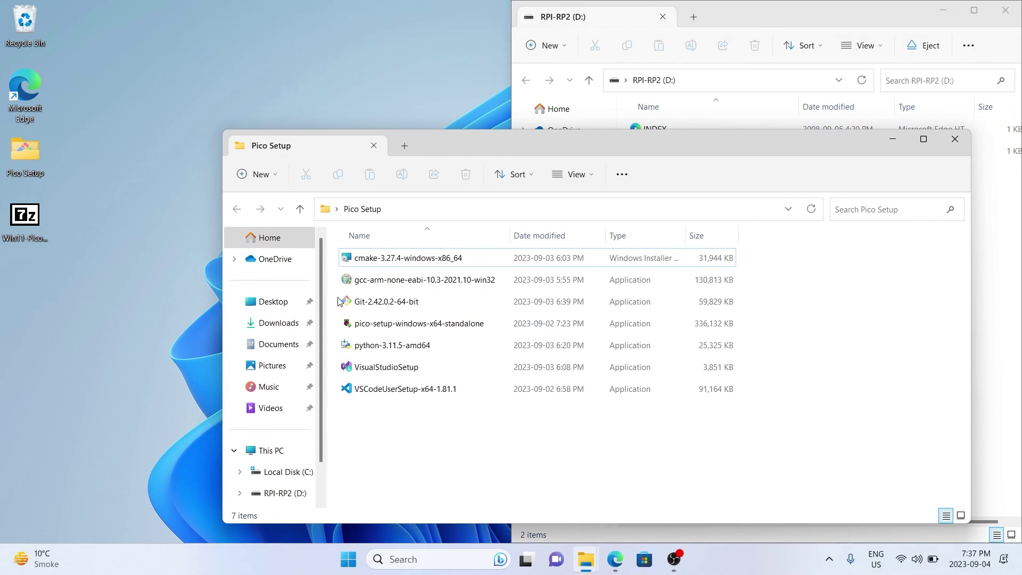
pyautogui.click(269, 344)
pyautogui.click(390, 303)
pyautogui.doubleClick(391, 302)
pyautogui.click(373, 282)
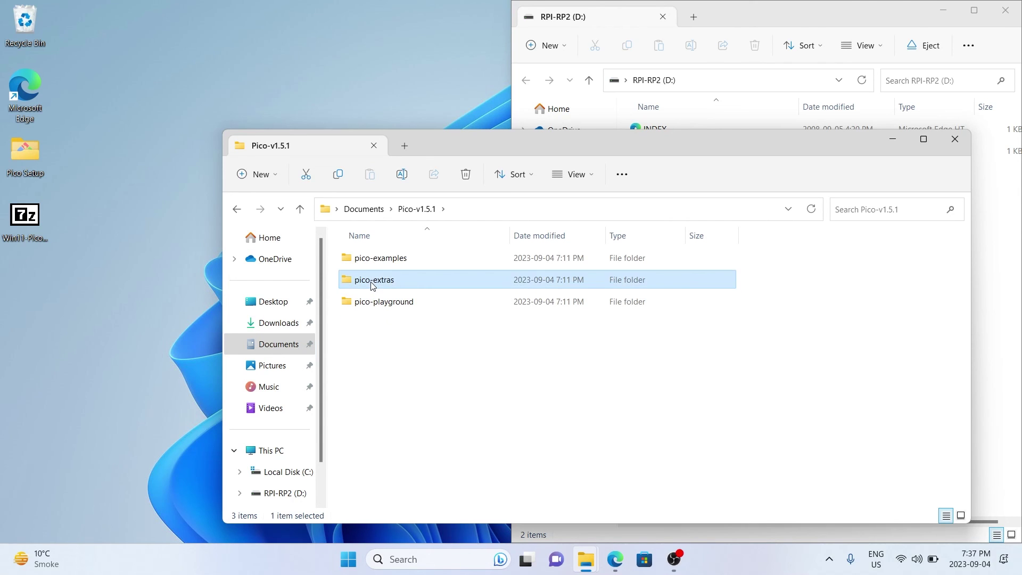
pyautogui.doubleClick(381, 260)
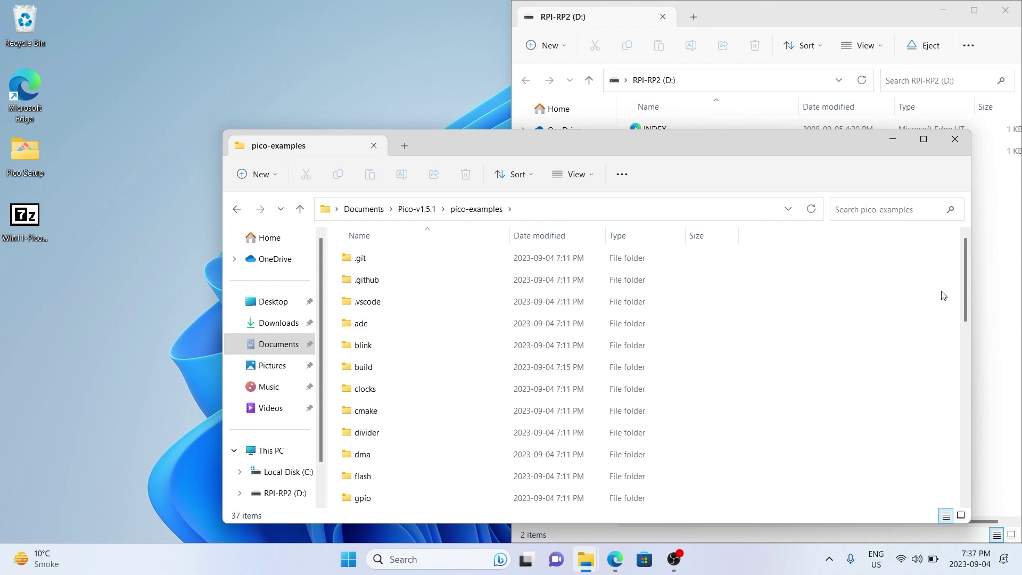
pyautogui.moveTo(967, 292); pyautogui.dragTo(942, 277)
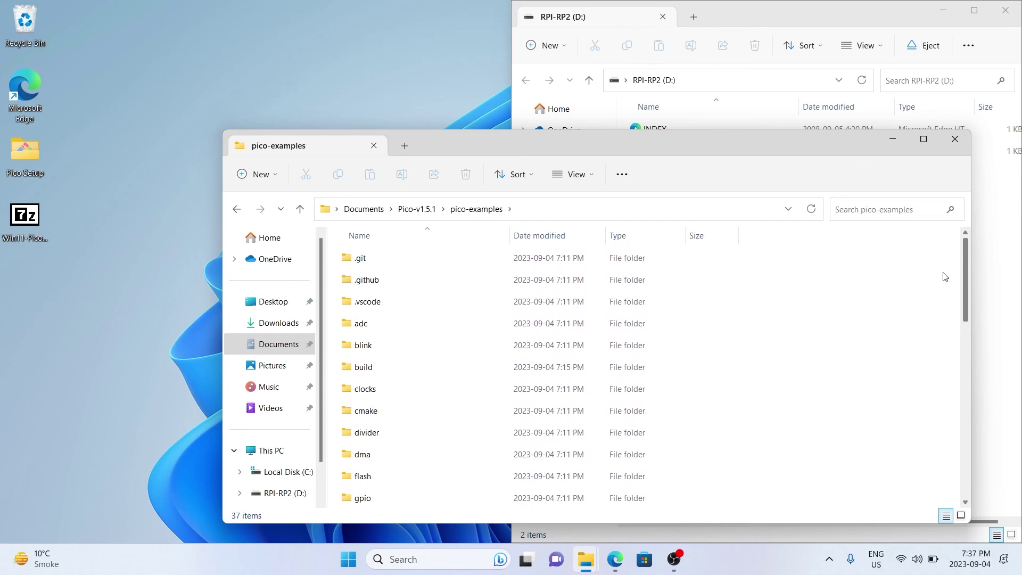
# Open the pico-examples build\blink folder
pyautogui.doubleClick(425, 341)
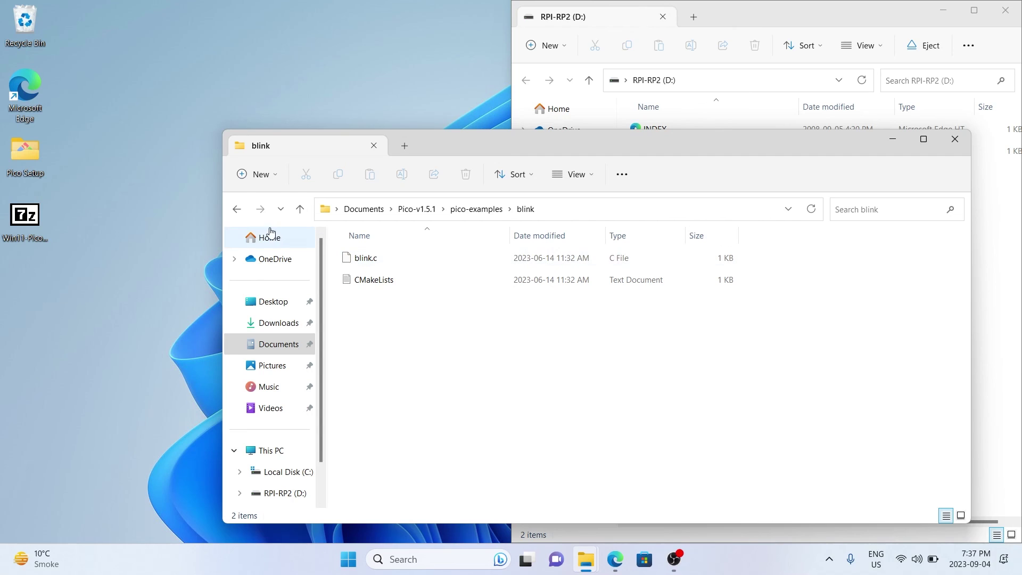
pyautogui.click(239, 209)
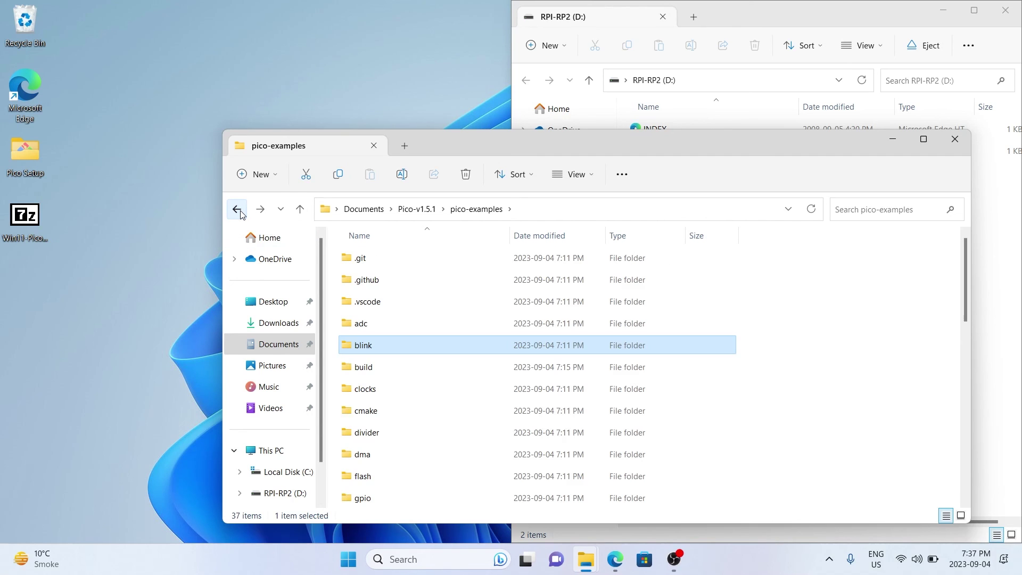
pyautogui.doubleClick(369, 368)
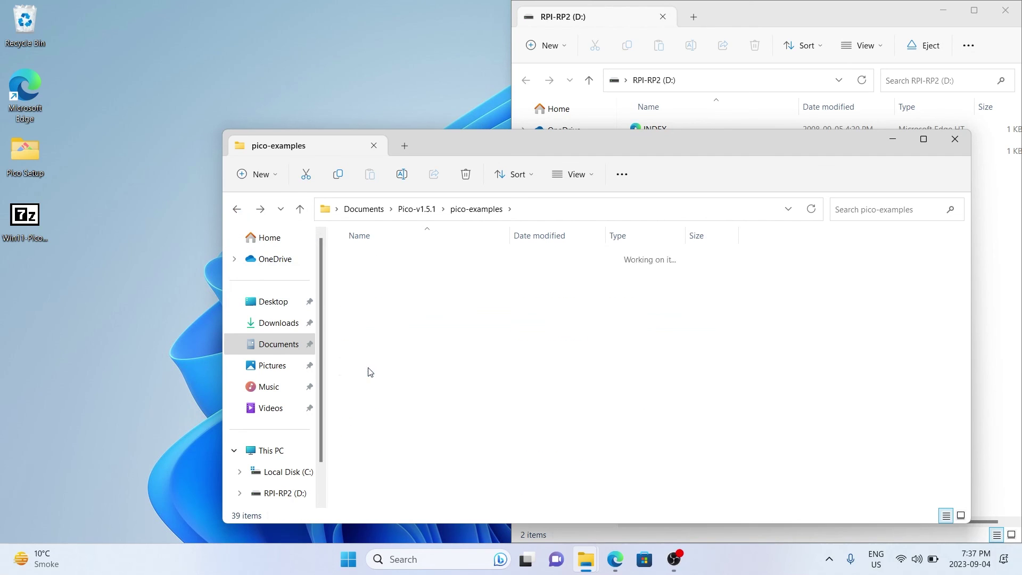
pyautogui.click(358, 312)
pyautogui.doubleClick(357, 312)
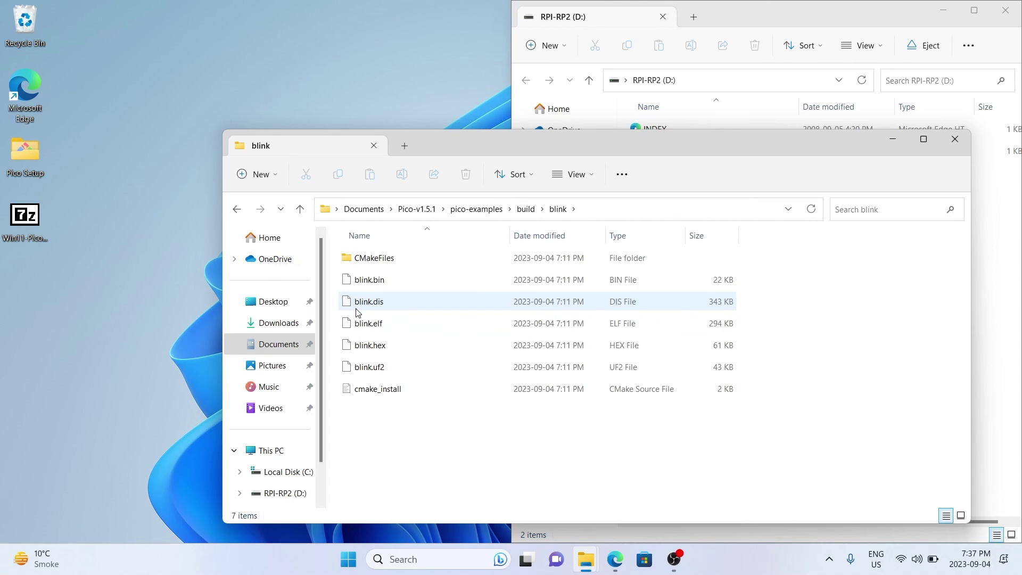
# Copy blink.uf2 onto the RPI-RP2 (D:) drive
pyautogui.click(364, 372)
pyautogui.moveTo(454, 148); pyautogui.dragTo(488, 264)
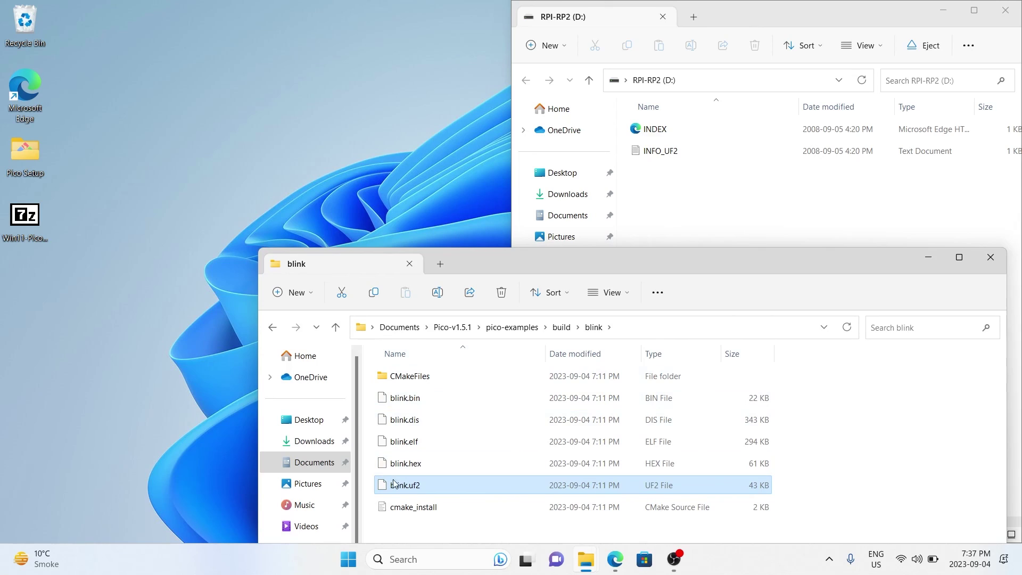
pyautogui.moveTo(396, 493); pyautogui.dragTo(675, 208)
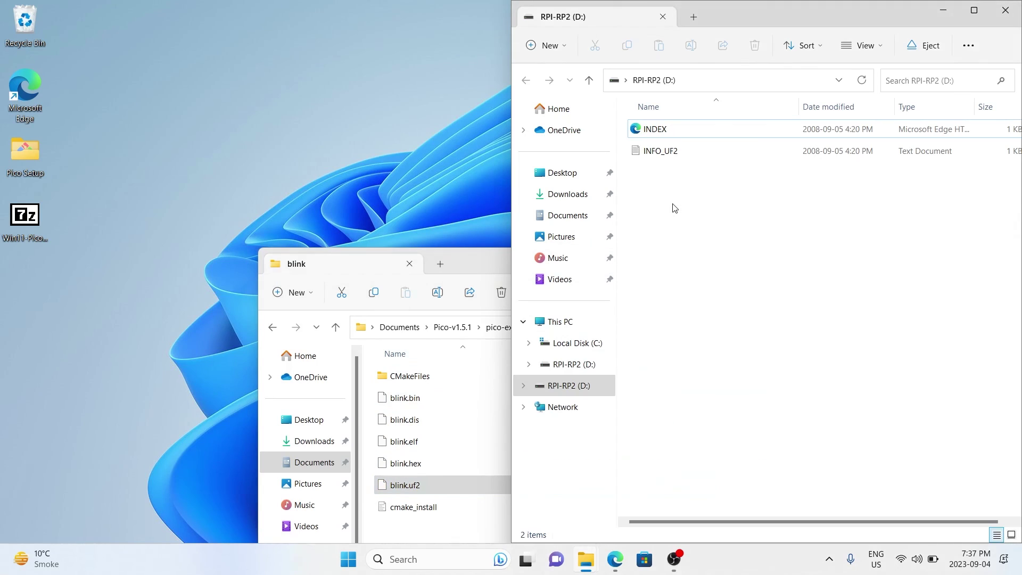